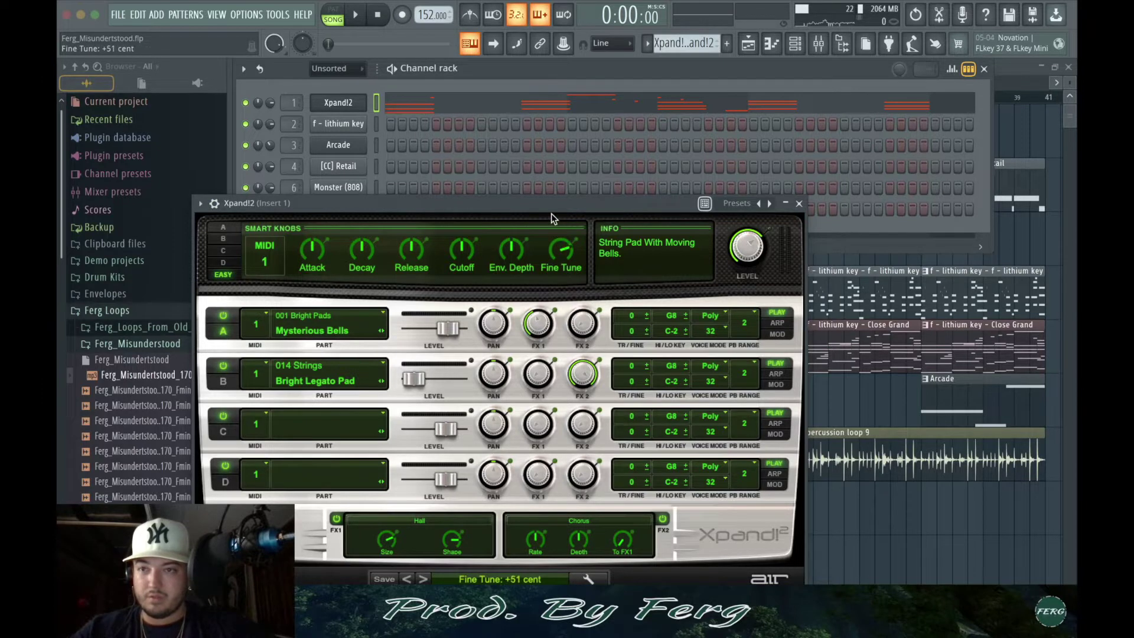
click(349, 122)
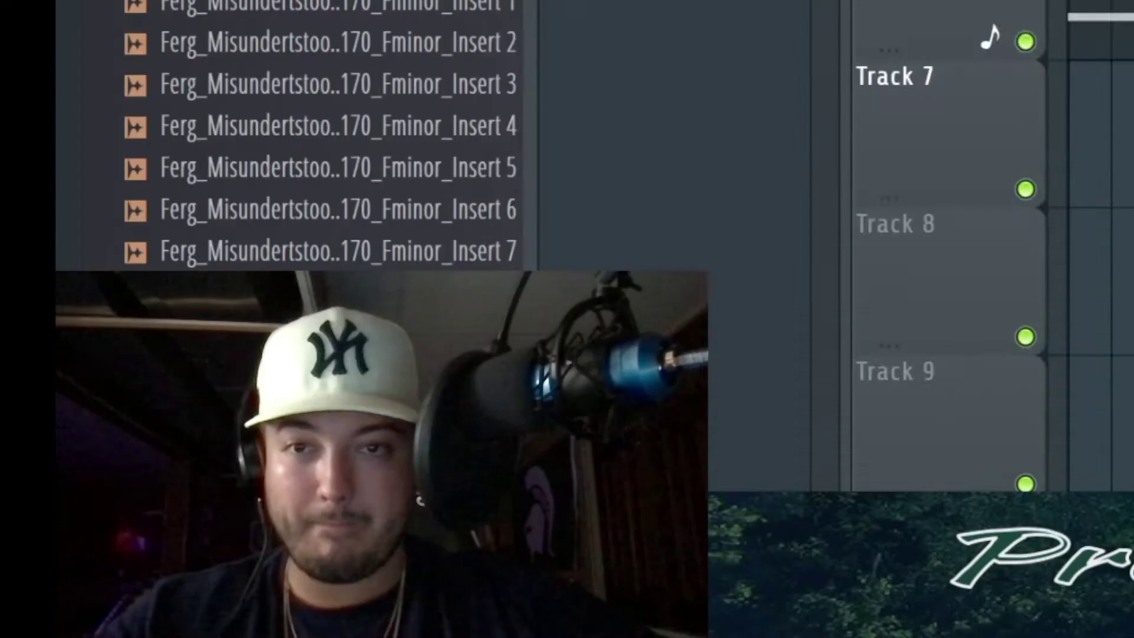
click(359, 145)
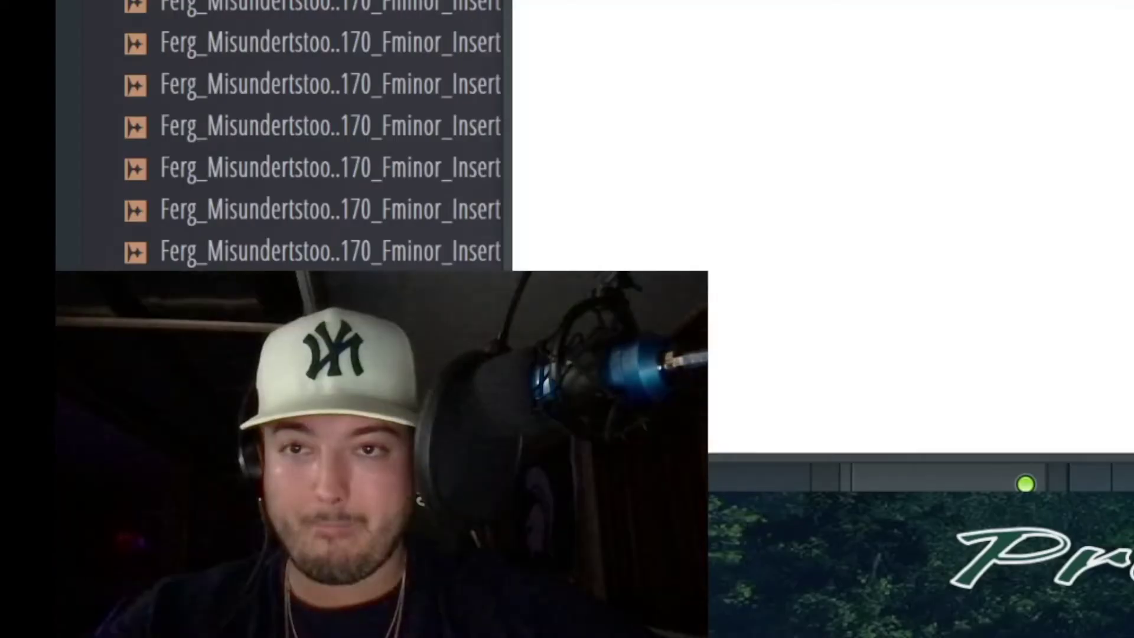
key(Escape)
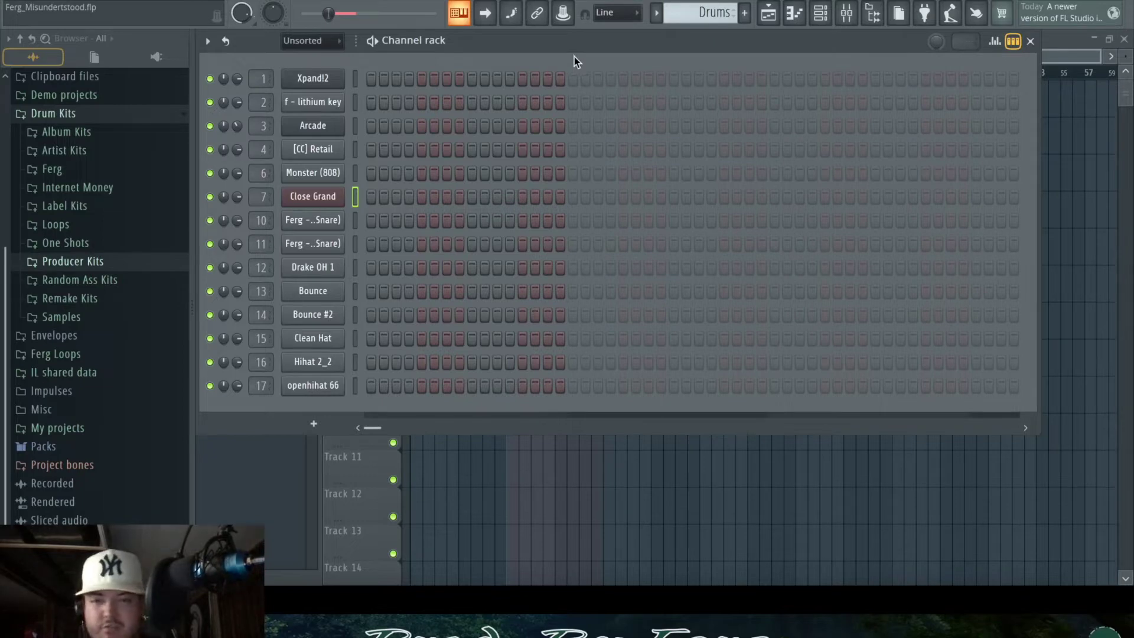
- Place C5 notes for the PND (Snare) channel on step 9 of bars 1, 3, 5 and 7
drag(574, 56, 641, 81)
right_click(420, 267)
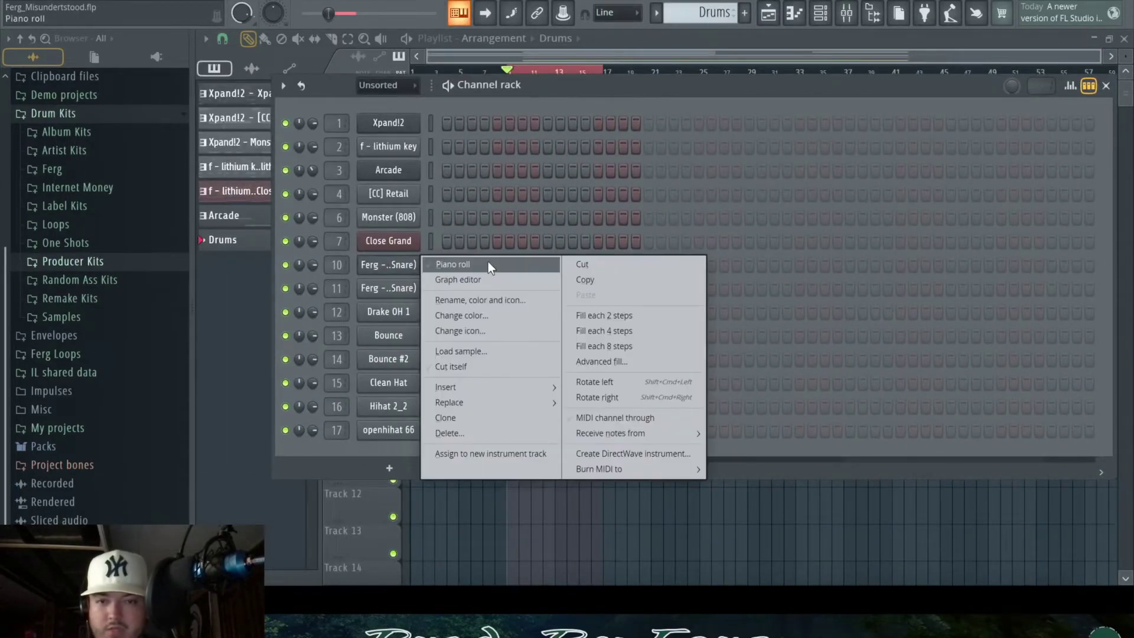
click(488, 261)
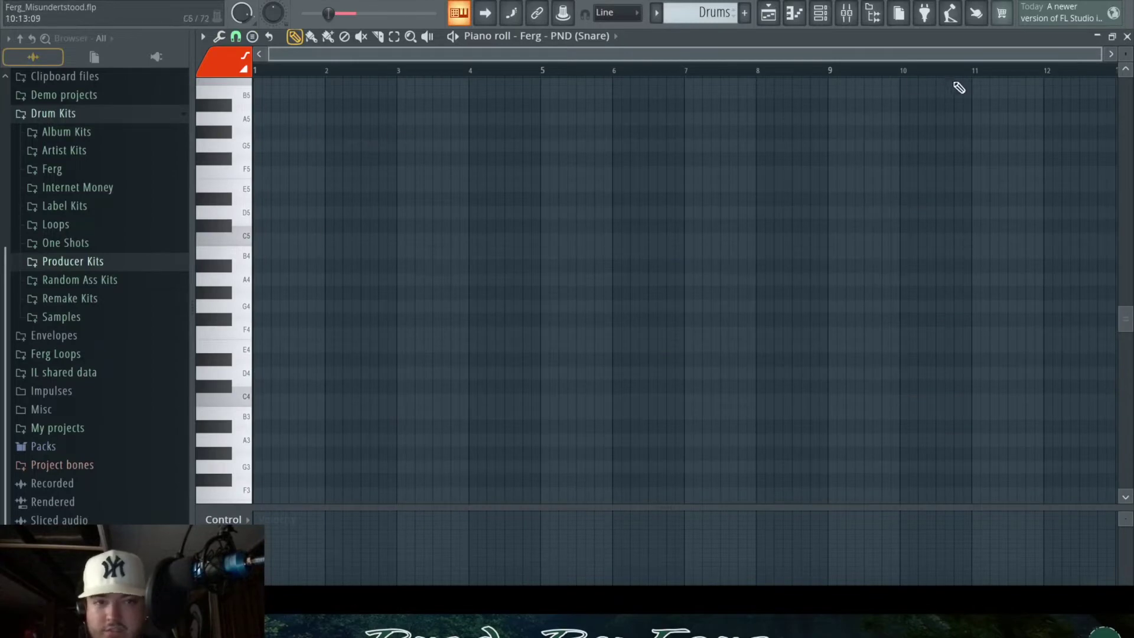
key(space)
click(293, 239)
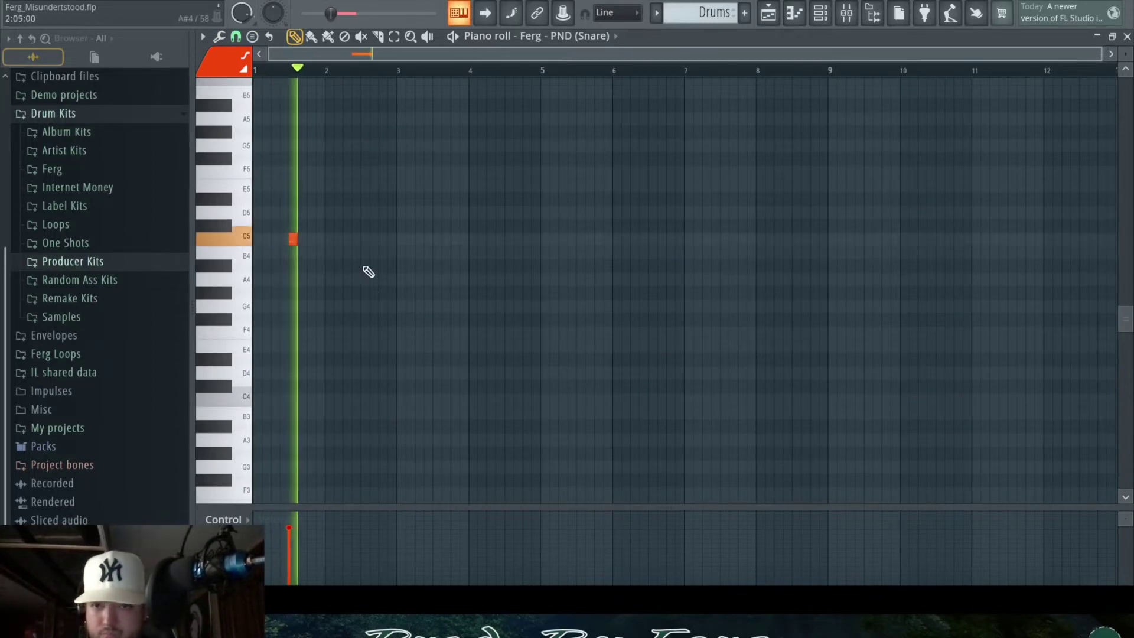
click(433, 252)
drag(430, 247, 430, 234)
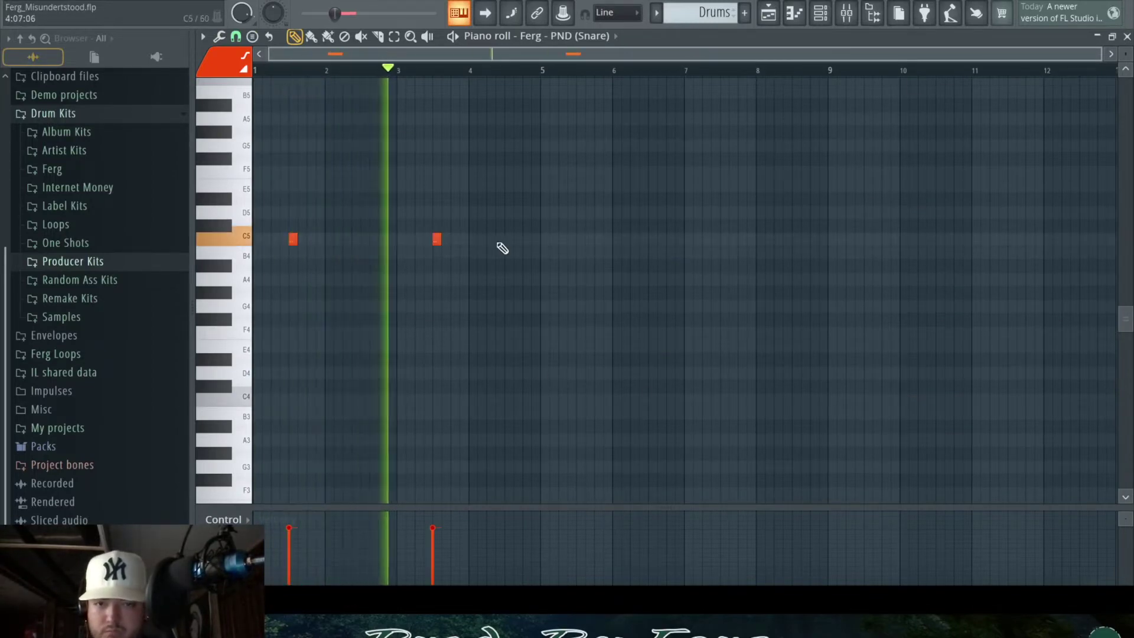
click(576, 240)
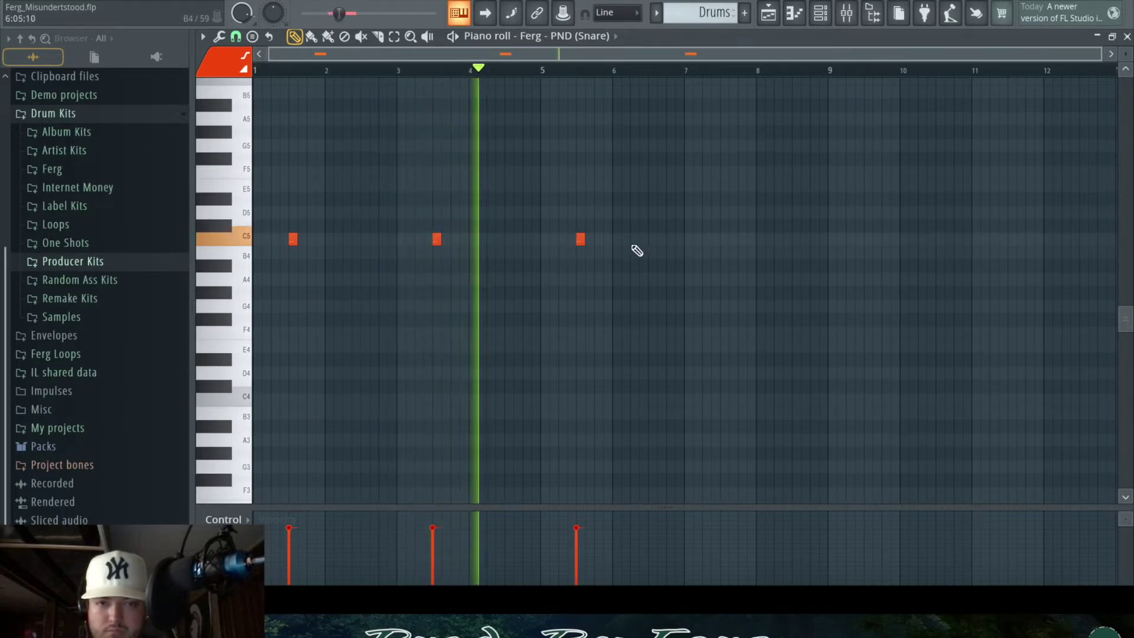
click(724, 240)
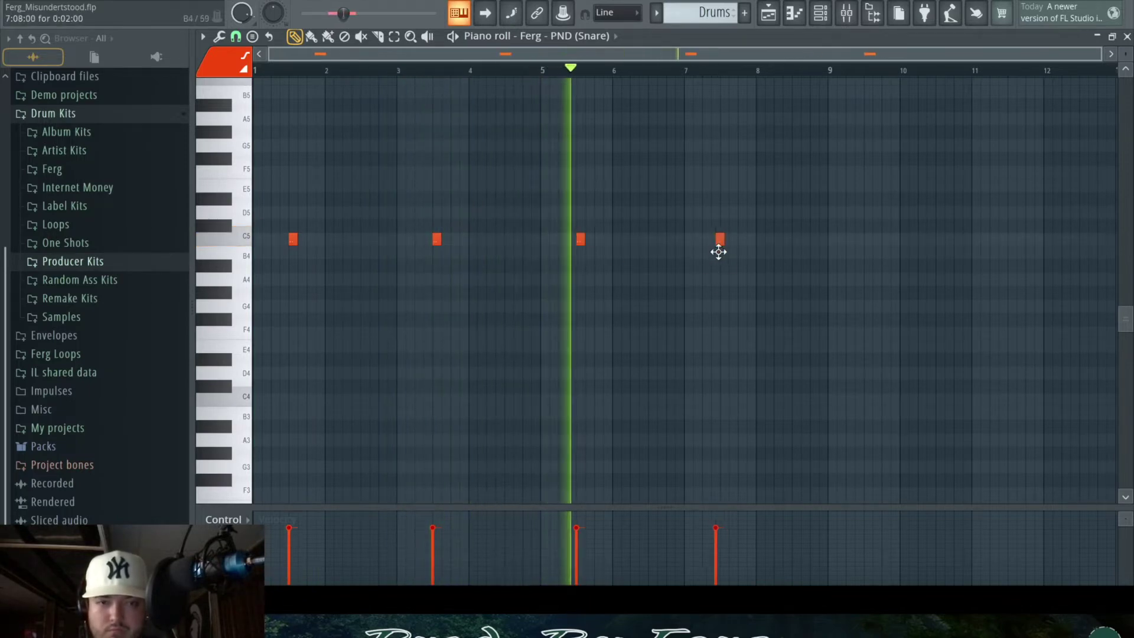
click(1127, 36)
- Copy the notes of the first snare channel to the PND 2 (Snare) channel
right_click(405, 268)
click(602, 280)
right_click(410, 289)
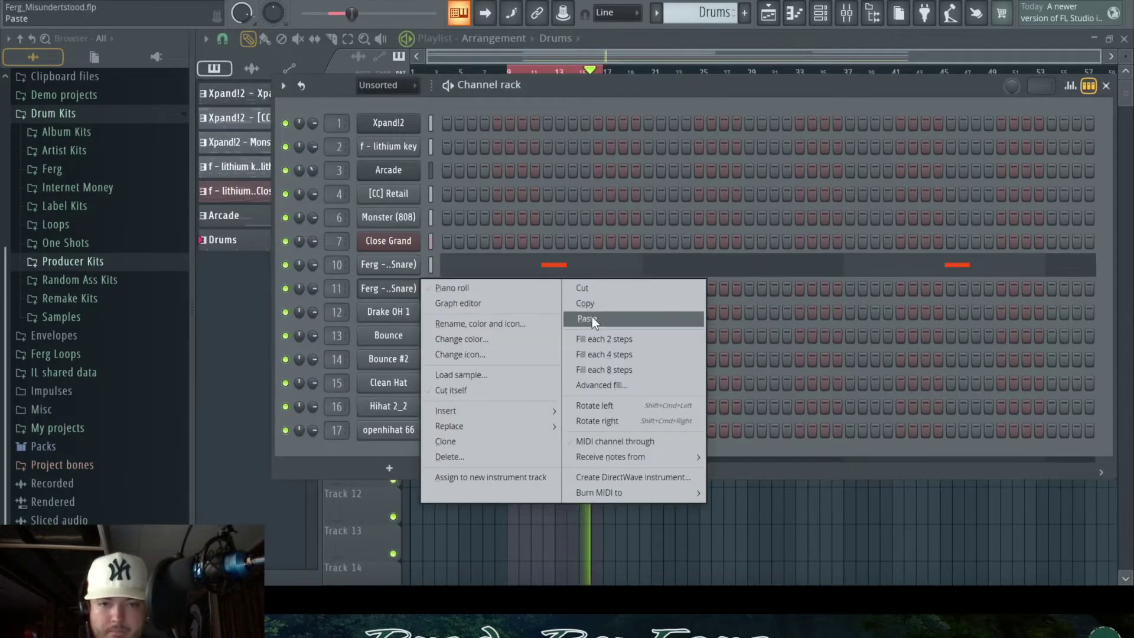
click(593, 319)
- Shift all PND 2 (Snare) notes one bar later and raise their velocity to 100%
click(498, 290)
key(space)
drag(293, 243, 364, 242)
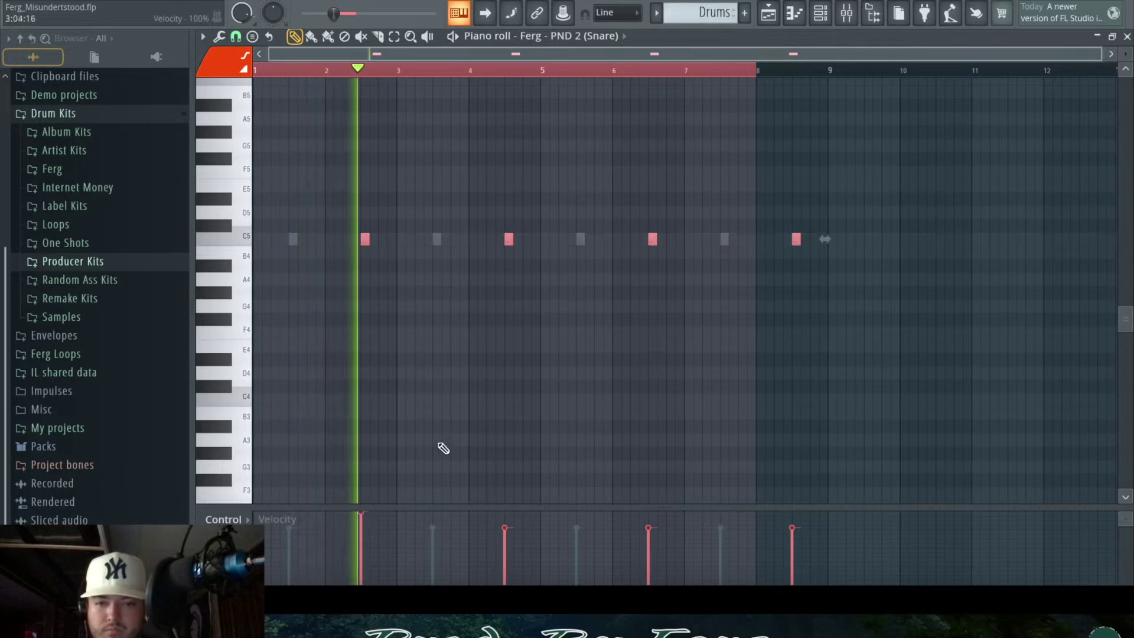
- Bring up the first PND (Snare) channel's notes and raise their velocity to 100%
click(597, 36)
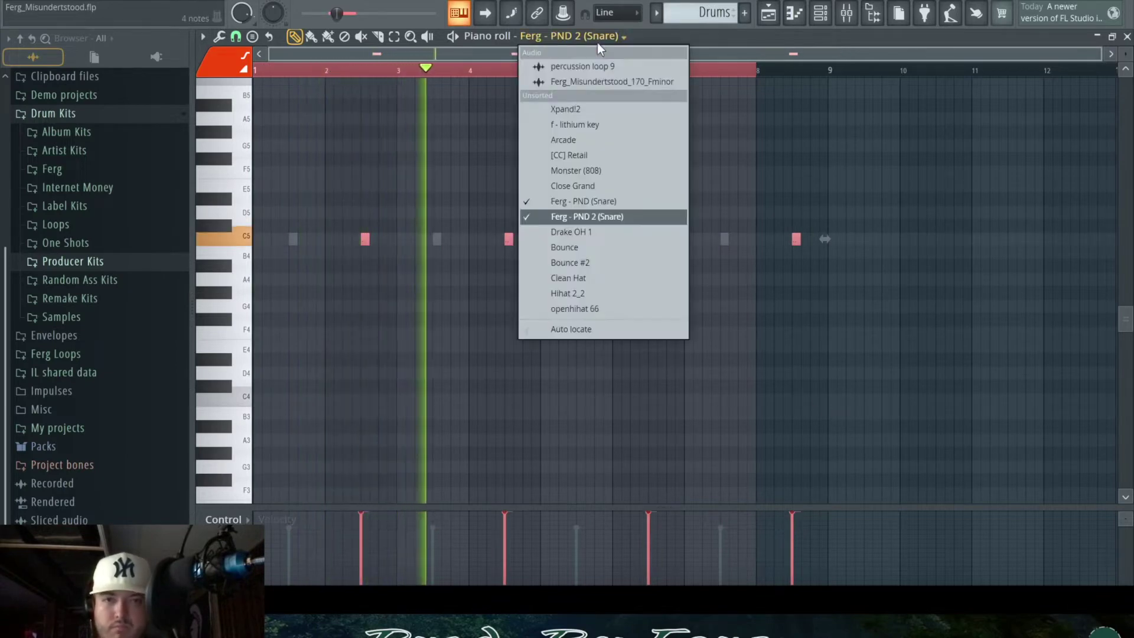
click(642, 202)
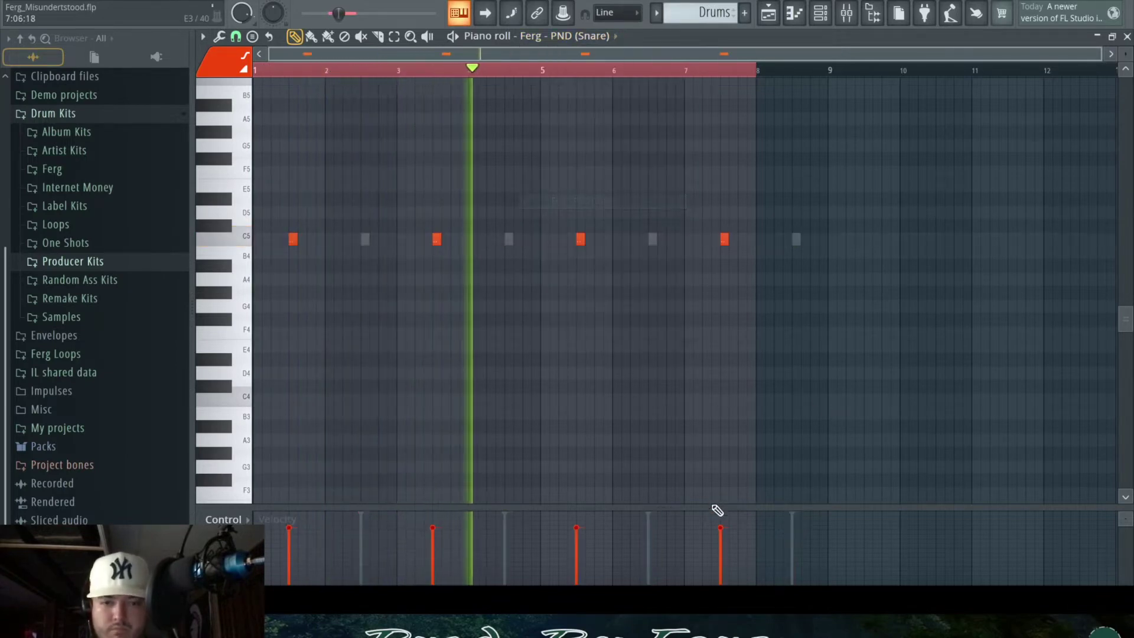
click(1126, 37)
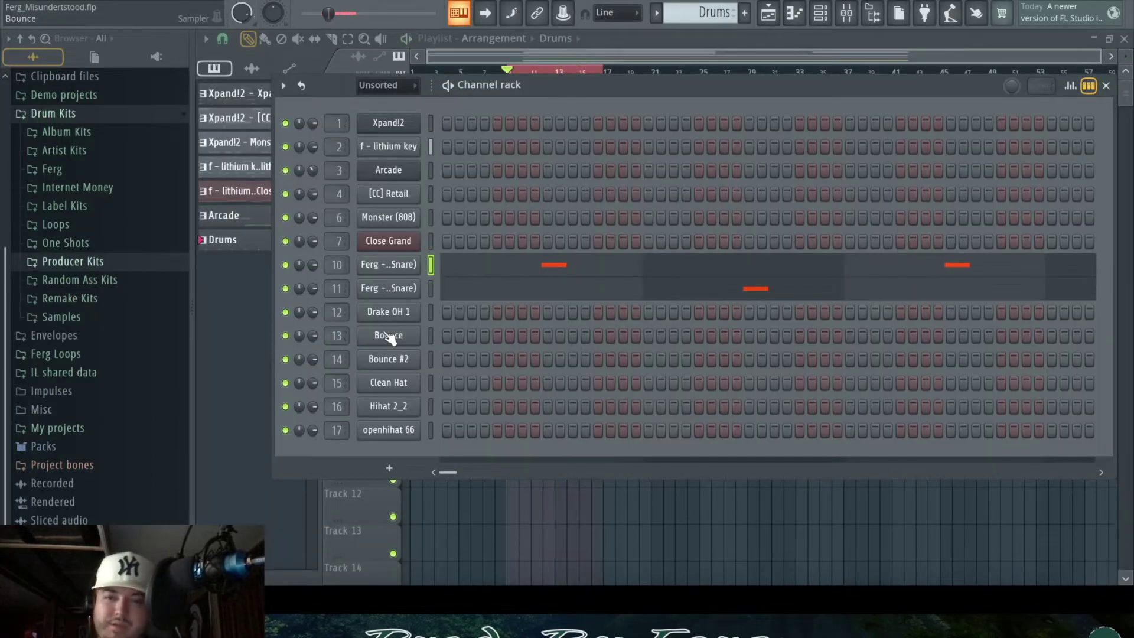
- Place Drake OH 1 notes at C5 on step 5 of bars 1 and 3 and step 11 of bars 2 and 4
right_click(414, 311)
click(440, 311)
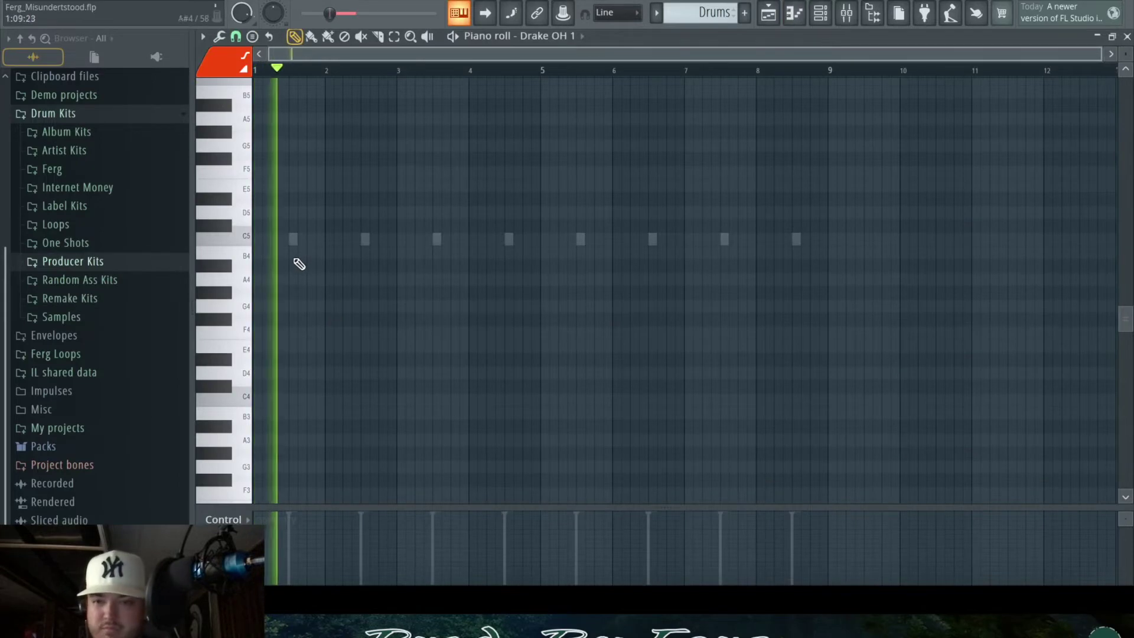
click(284, 238)
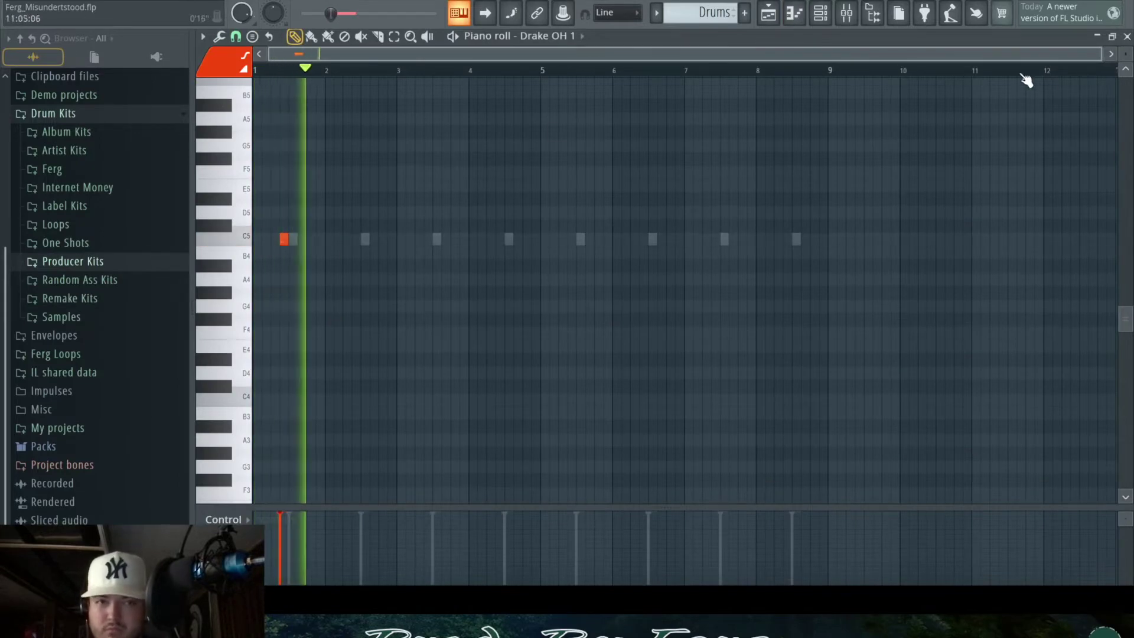
drag(1105, 55, 667, 56)
drag(316, 240, 299, 242)
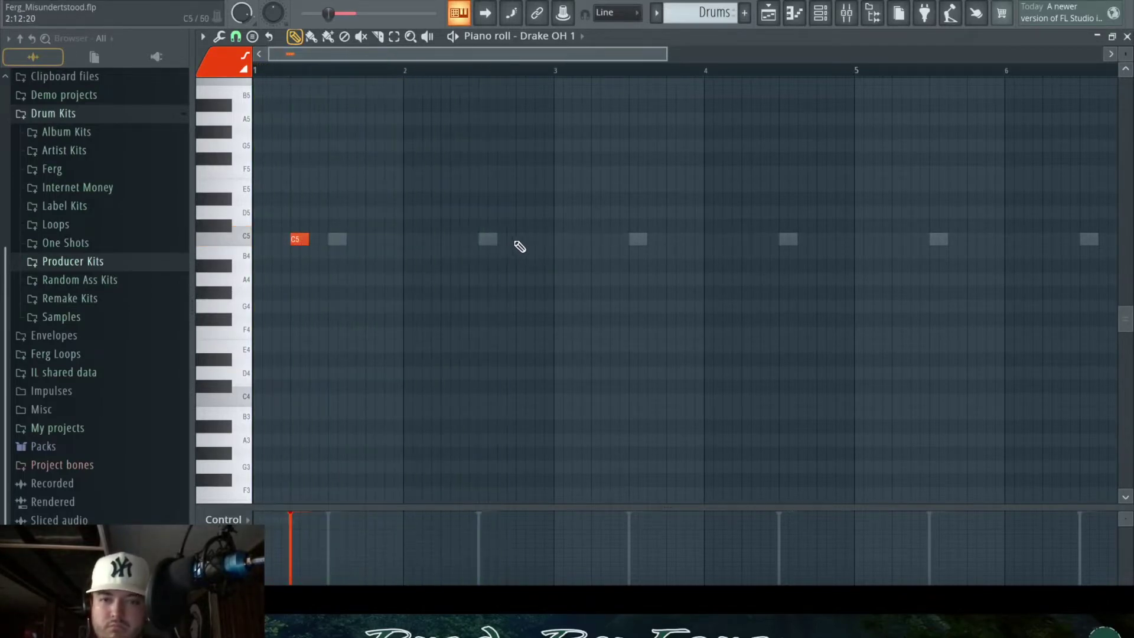
click(499, 239)
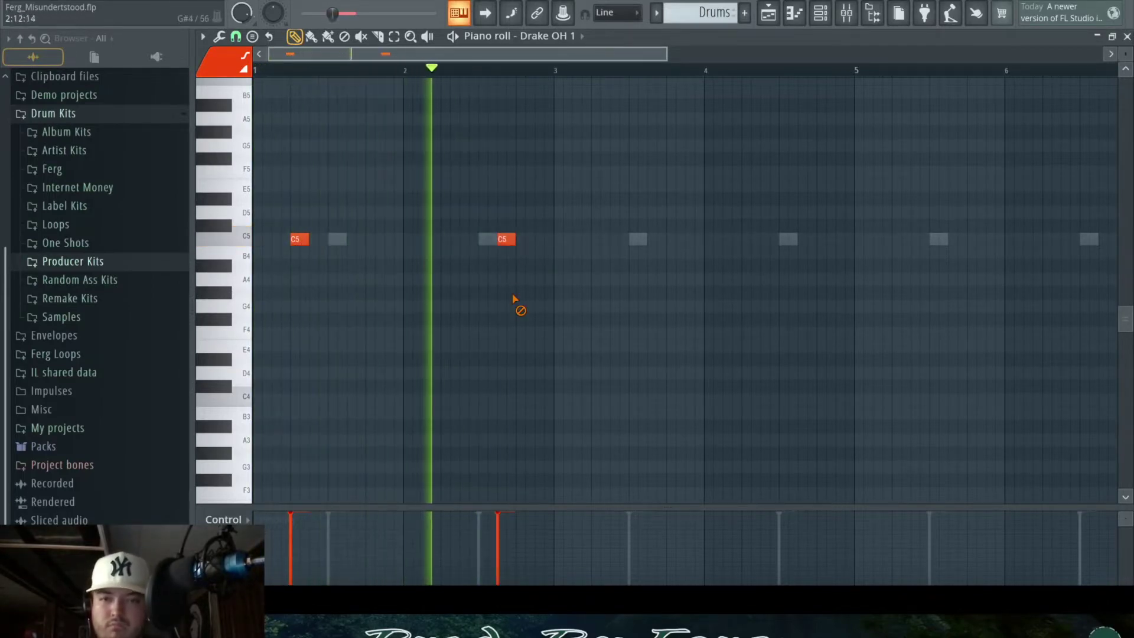
click(595, 239)
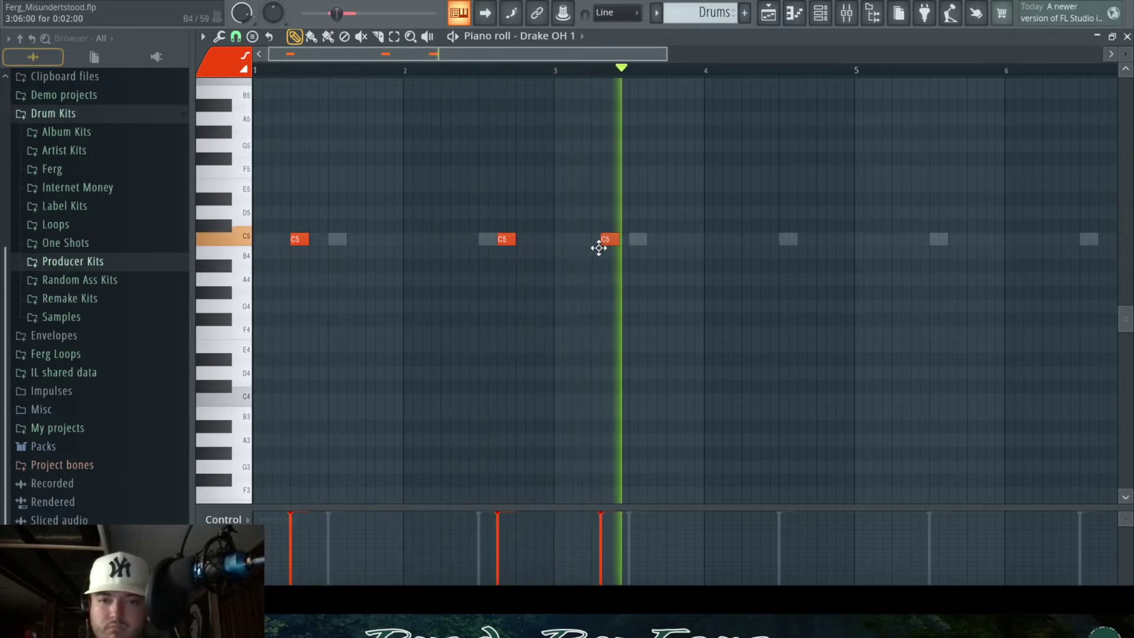
click(800, 240)
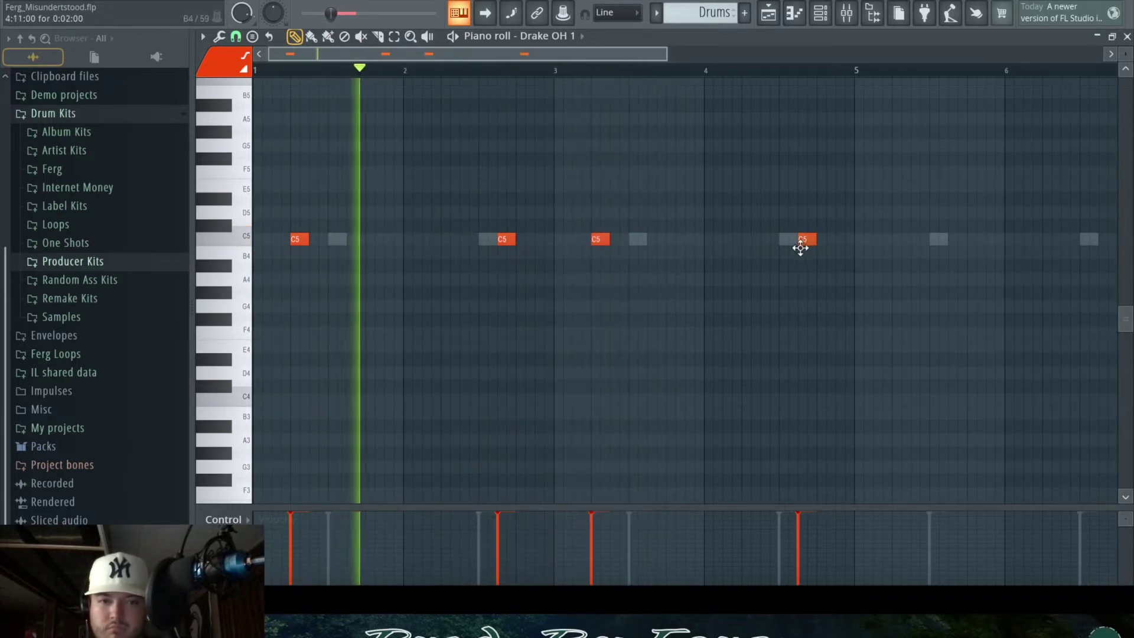
- Duplicate the four Drake OH 1 notes and shift the copy so it begins on step 5 of bar 5
key(ctrl+b)
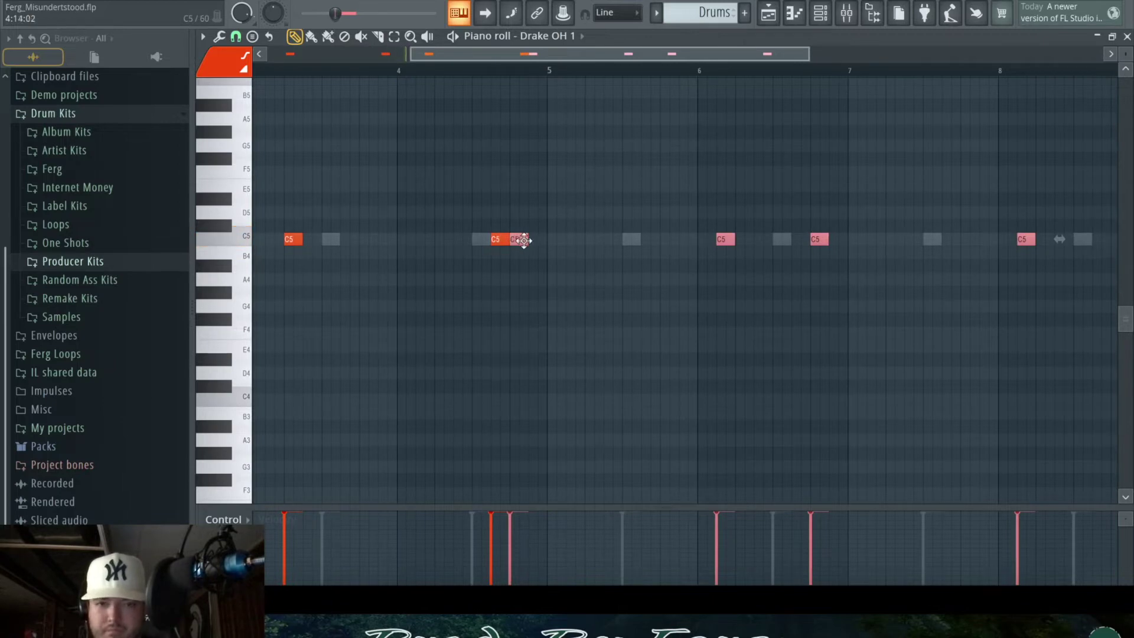
drag(519, 240, 598, 242)
click(627, 331)
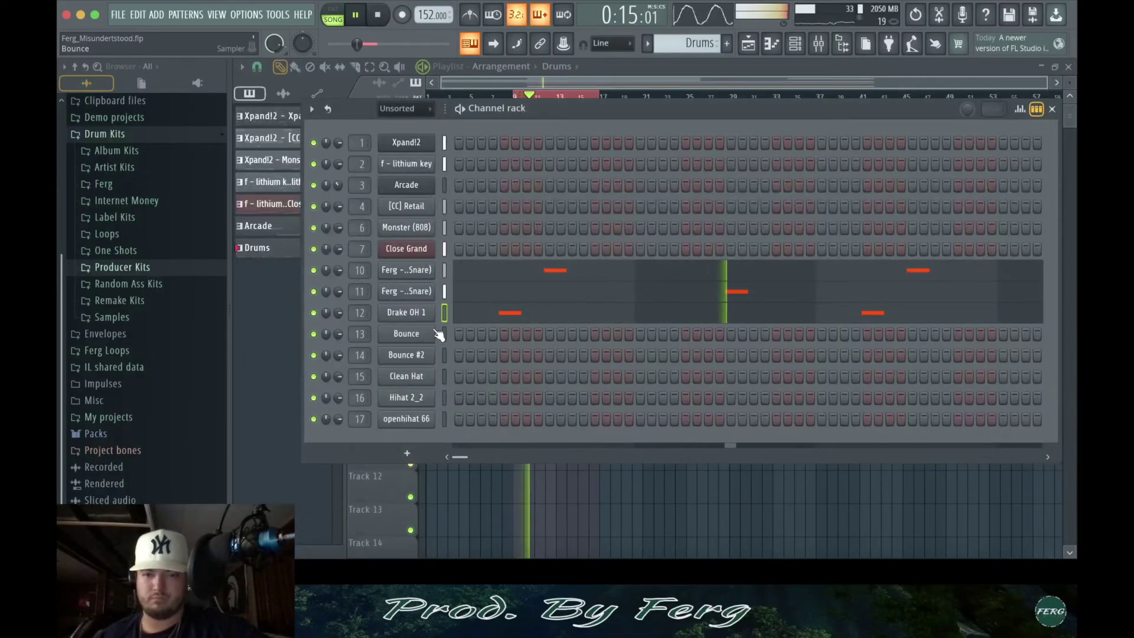
- Open the openhihat 66 channel's piano roll and try out a C4 note in the second half of bar 2
right_click(430, 418)
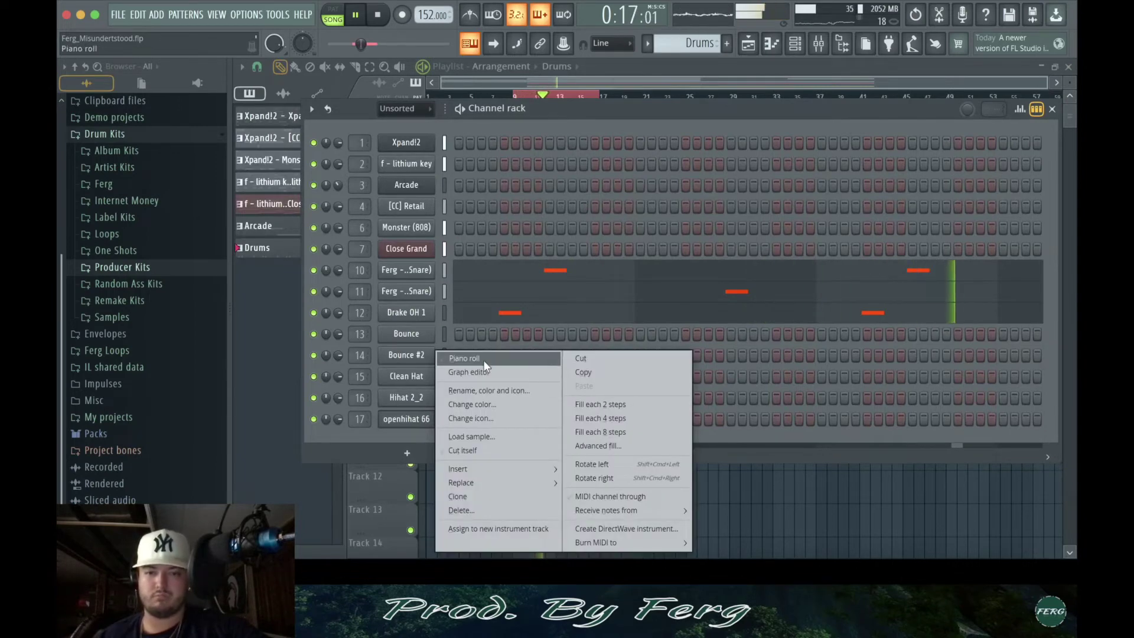
click(449, 358)
click(404, 248)
key(space)
click(402, 250)
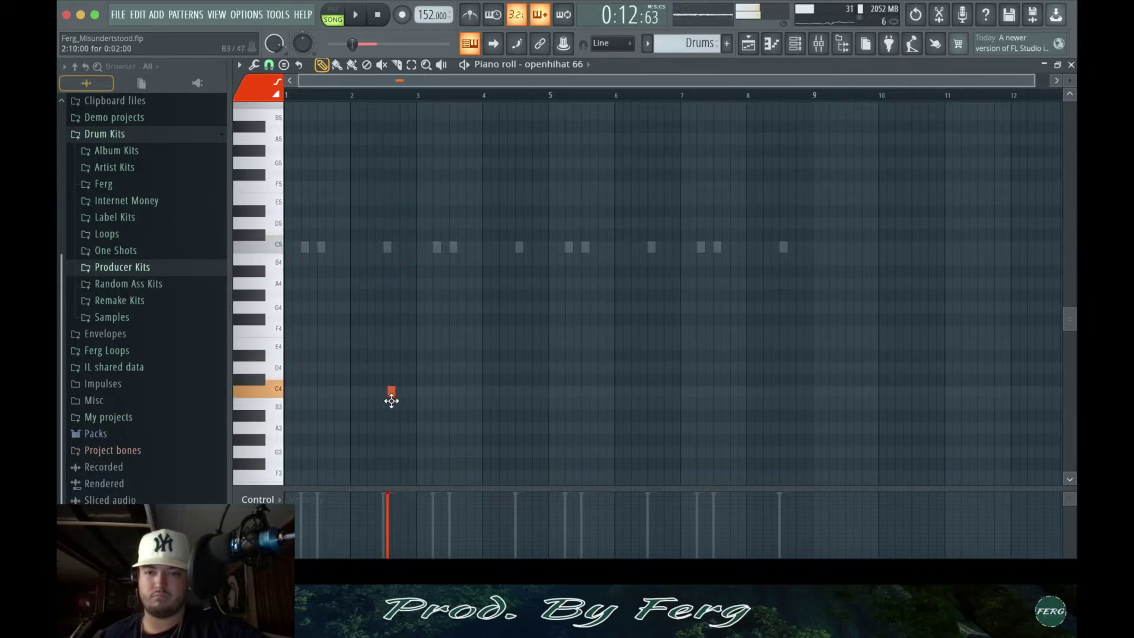
key(space)
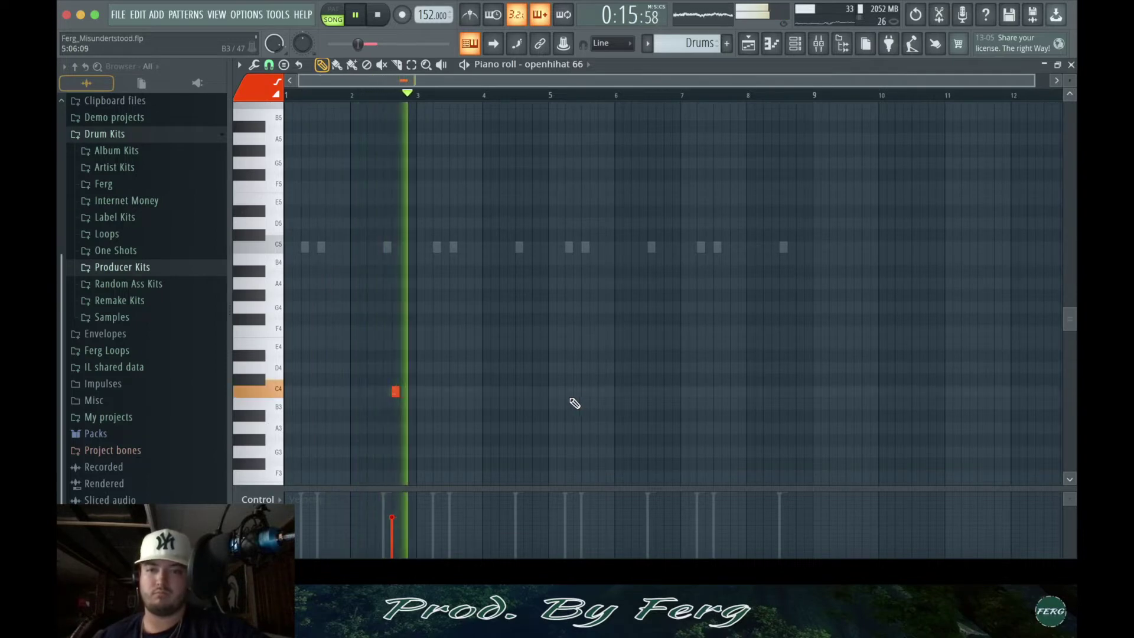
- Replace the trial open hi-hat note with C4 notes on step 13 of bars 2, 4, 6 and 8
right_click(397, 392)
click(403, 392)
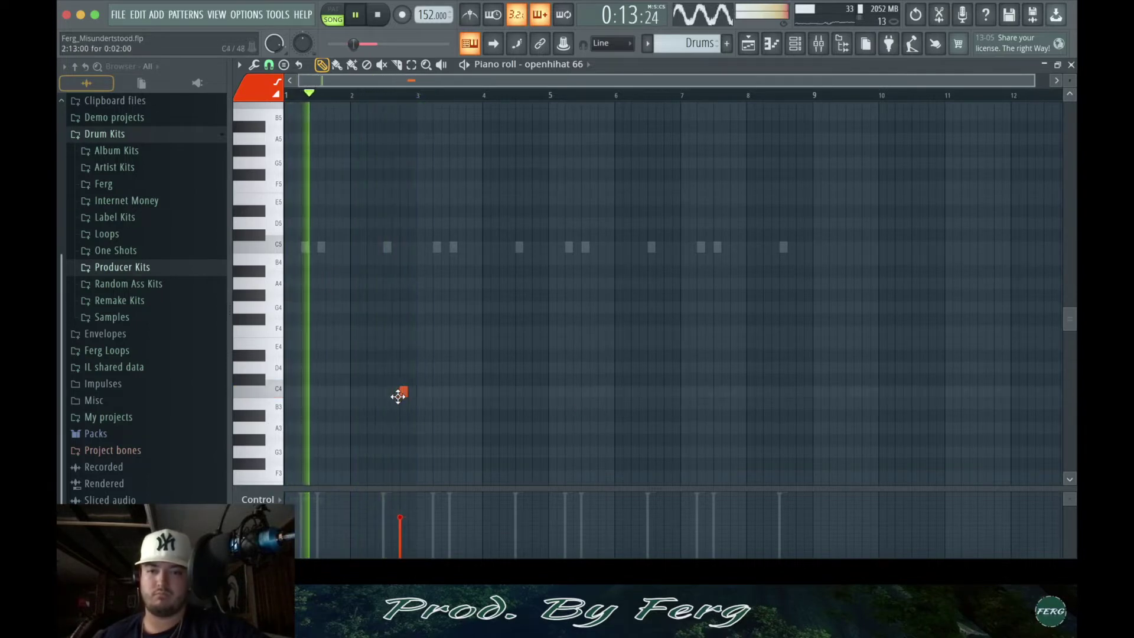
click(536, 392)
click(668, 392)
click(800, 392)
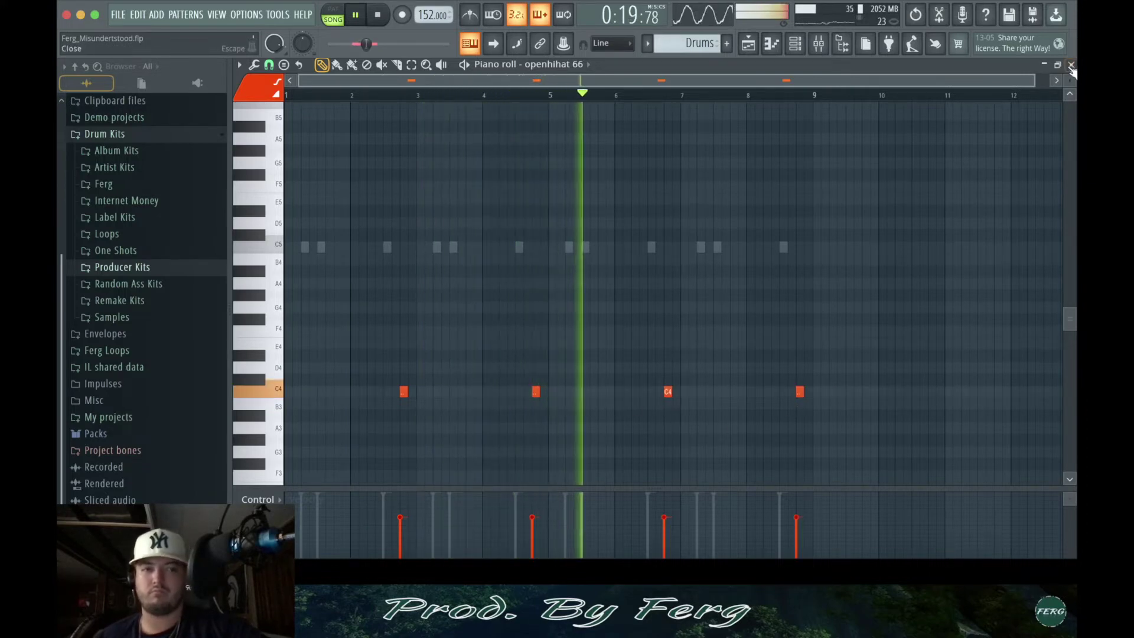
key(F7)
- Browse the Producer Kits to the Holy - Drink Up (Drum Kit) folder inside [ holy kits ]
click(141, 268)
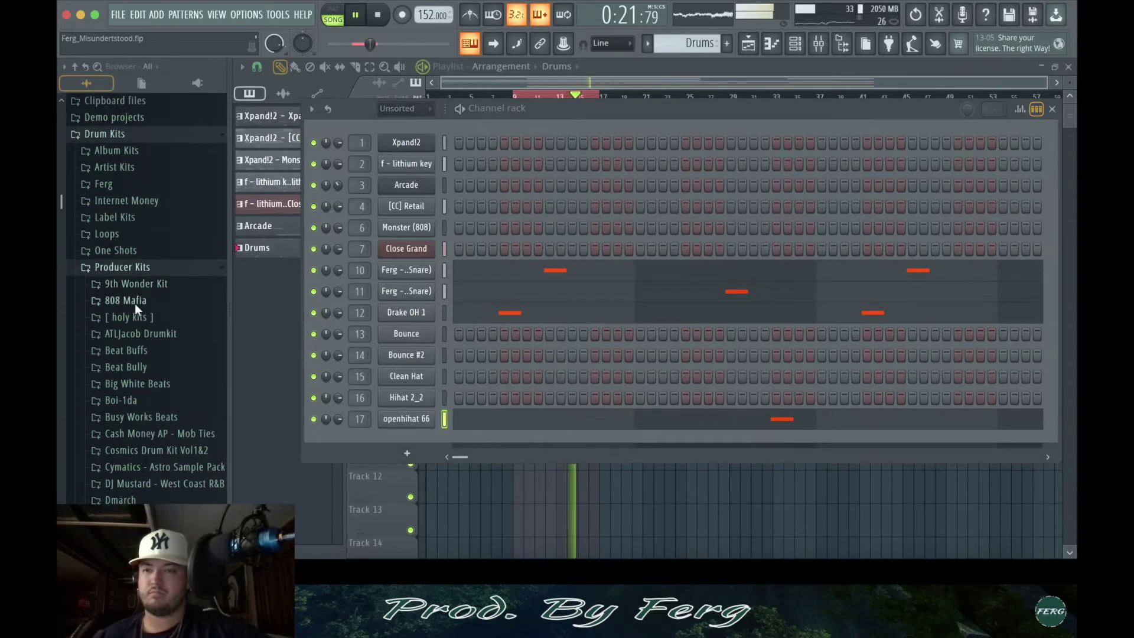
click(146, 320)
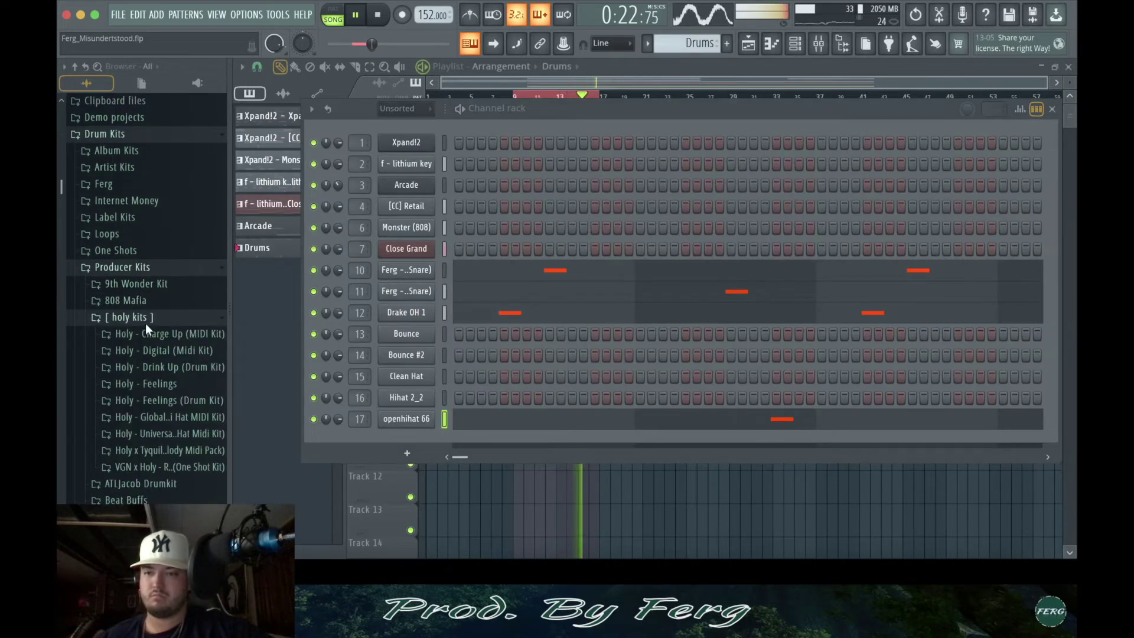
click(183, 366)
click(180, 440)
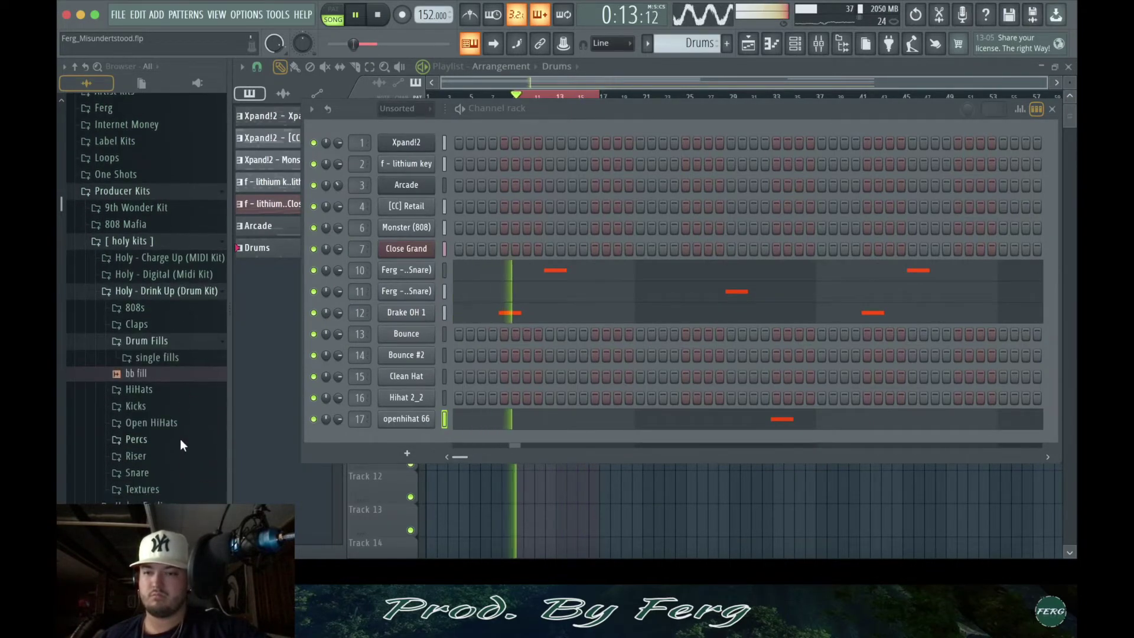
key(space)
- Audition samples in the kit's Open HiHats folder and replace the openhihat 66 sample with slip
scroll(175, 440, down, 1)
click(172, 460)
click(167, 472)
click(173, 491)
drag(174, 475, 193, 472)
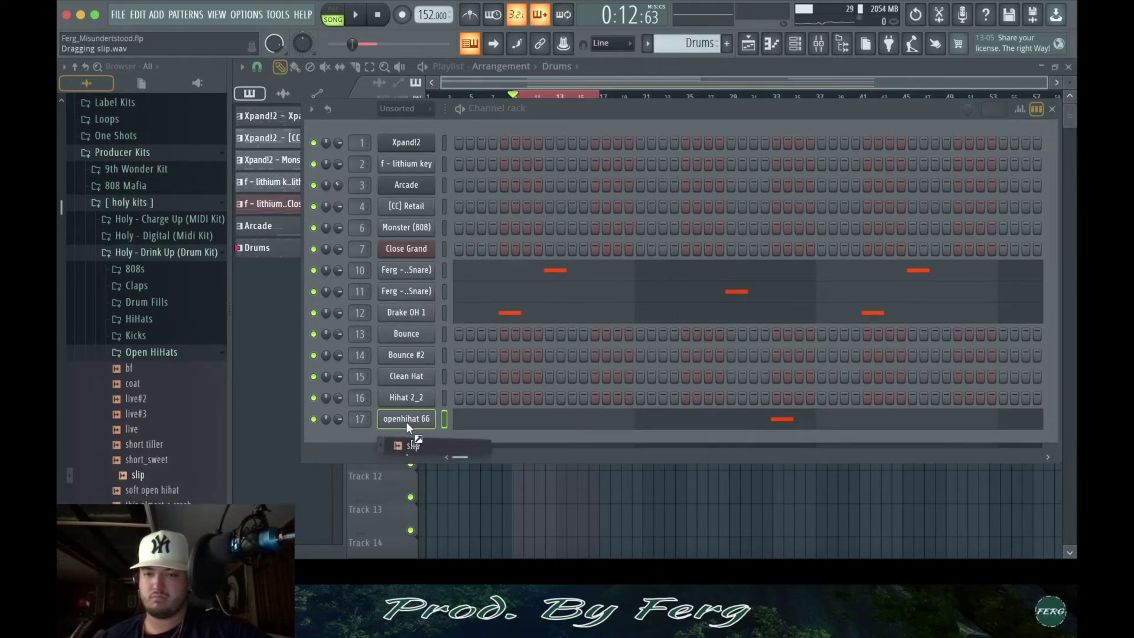
drag(406, 421, 405, 421)
key(space)
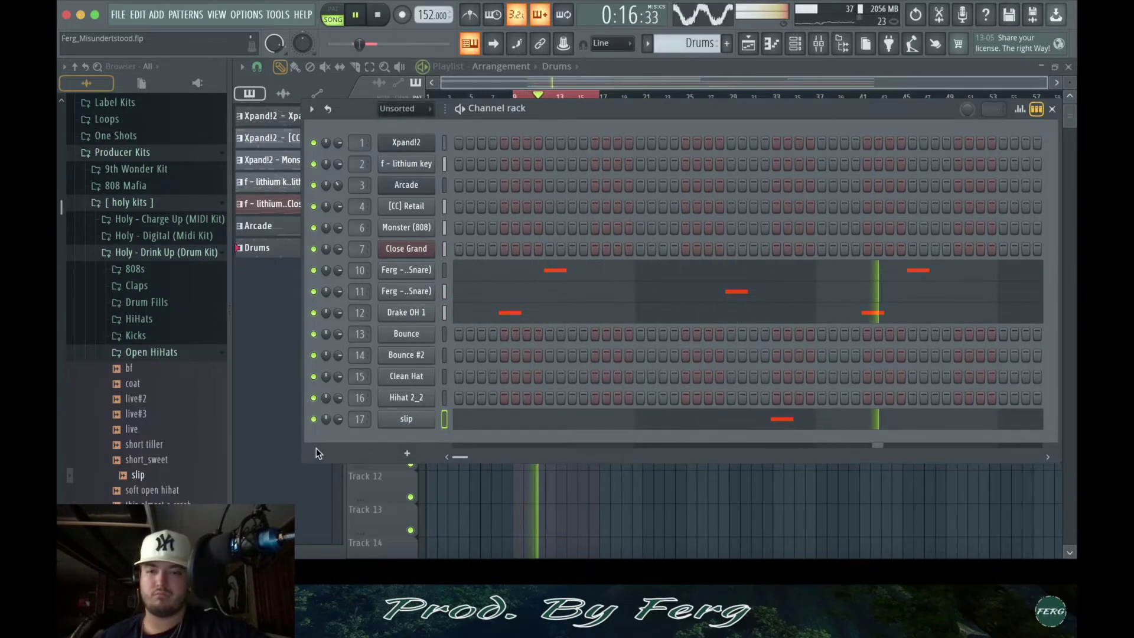
- Inspect the slip channel's sampler settings, including its time-stretching time
click(406, 419)
right_click(465, 228)
key(space)
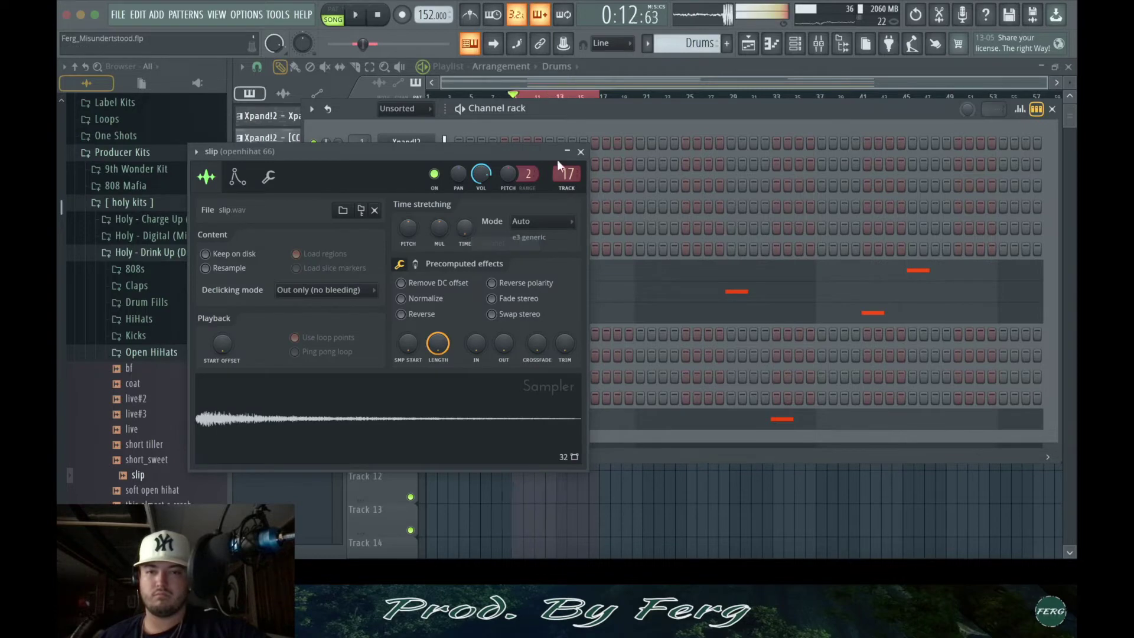
click(581, 151)
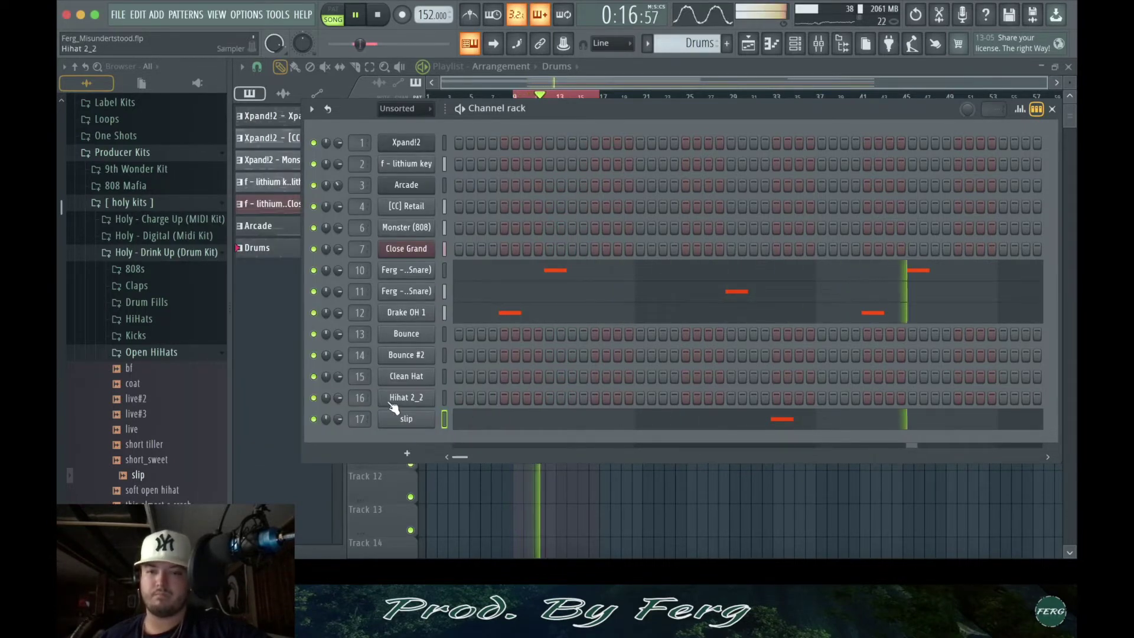
- Review the slip channel's open hi-hat notes in the piano roll during playback
click(493, 427)
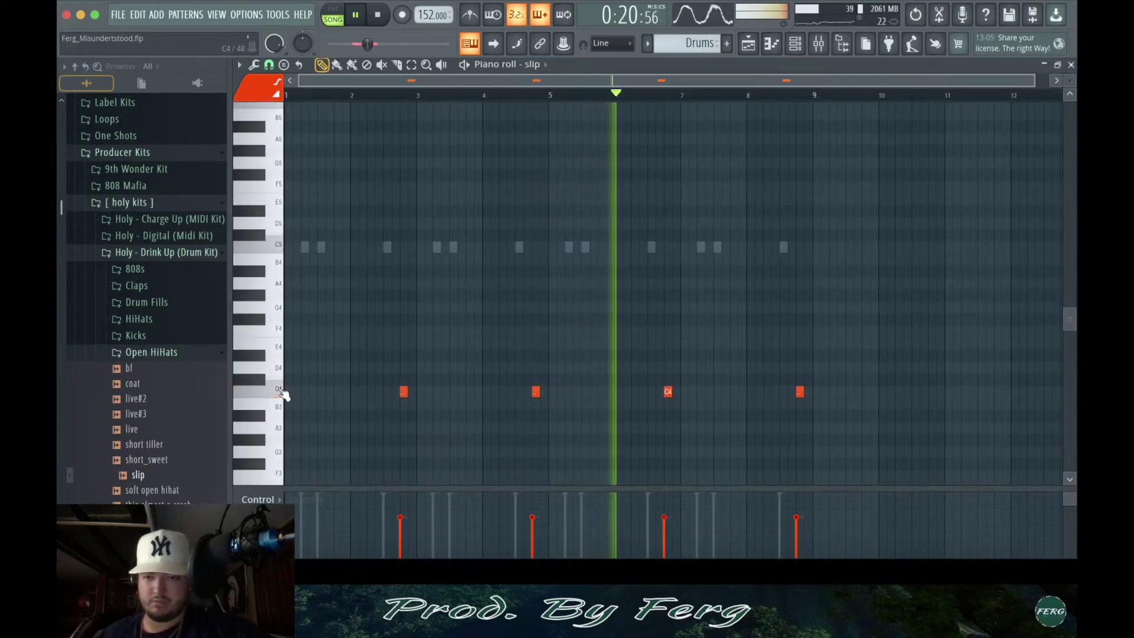
scroll(334, 384, up, 3)
scroll(334, 384, up, 3)
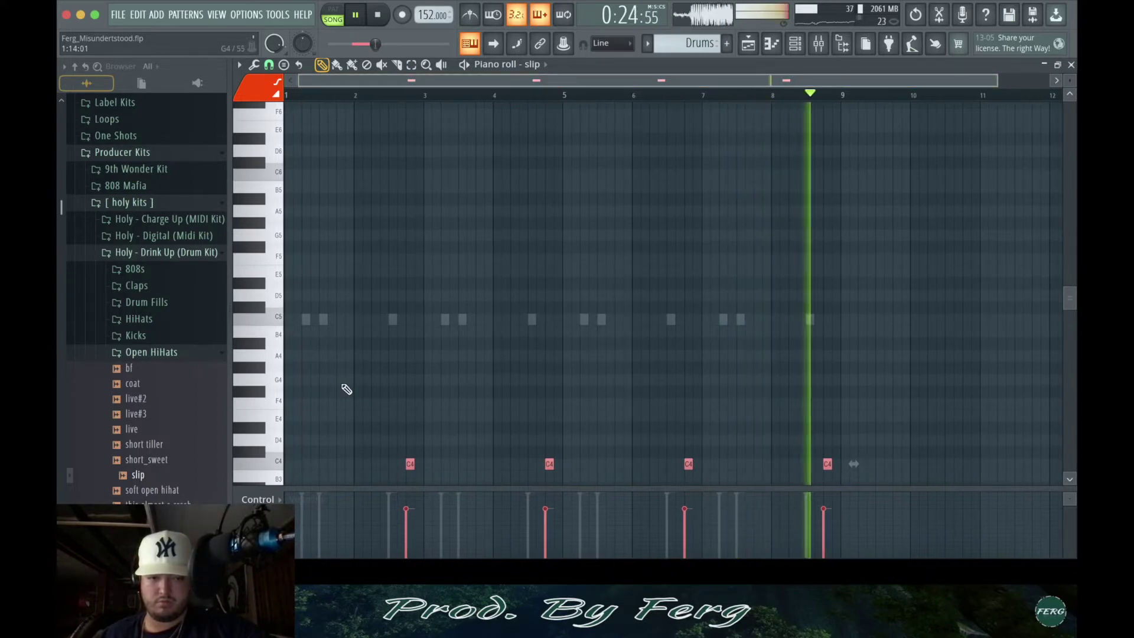
key(space)
click(1070, 65)
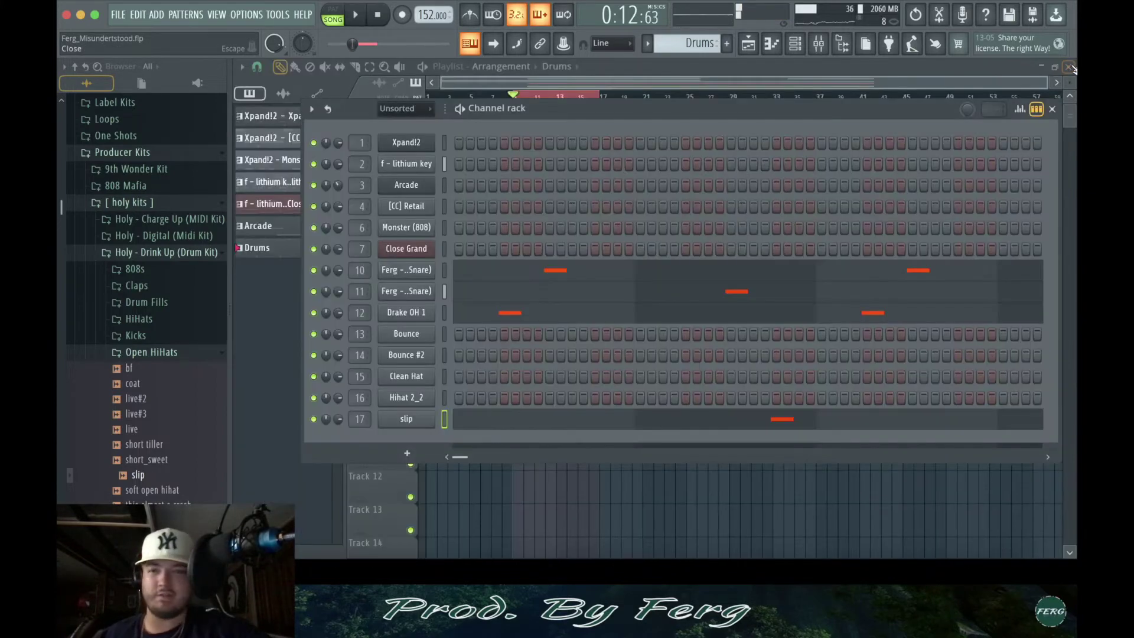
- Place four C5 notes on the Bounce channel, one every half bar across bars 1 and 2
right_click(420, 334)
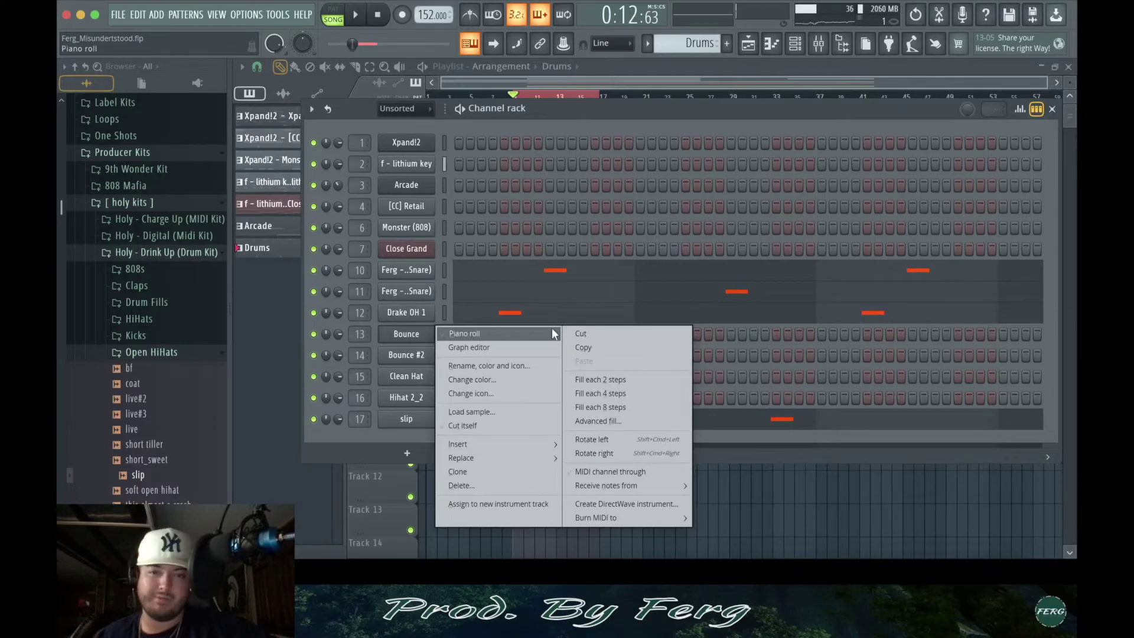
click(470, 333)
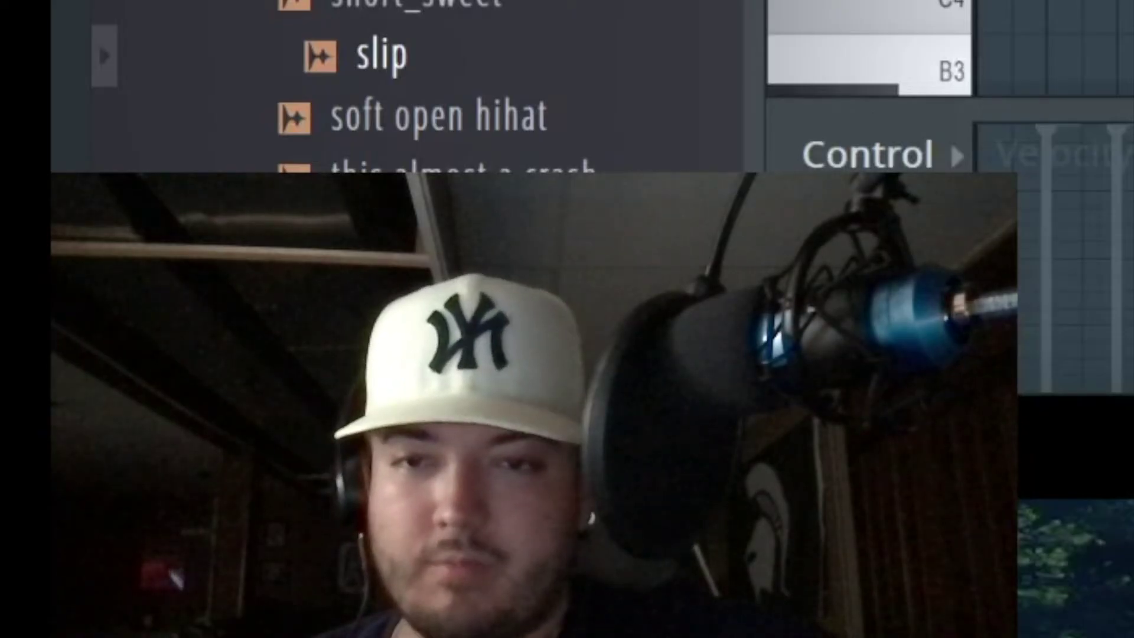
key(space)
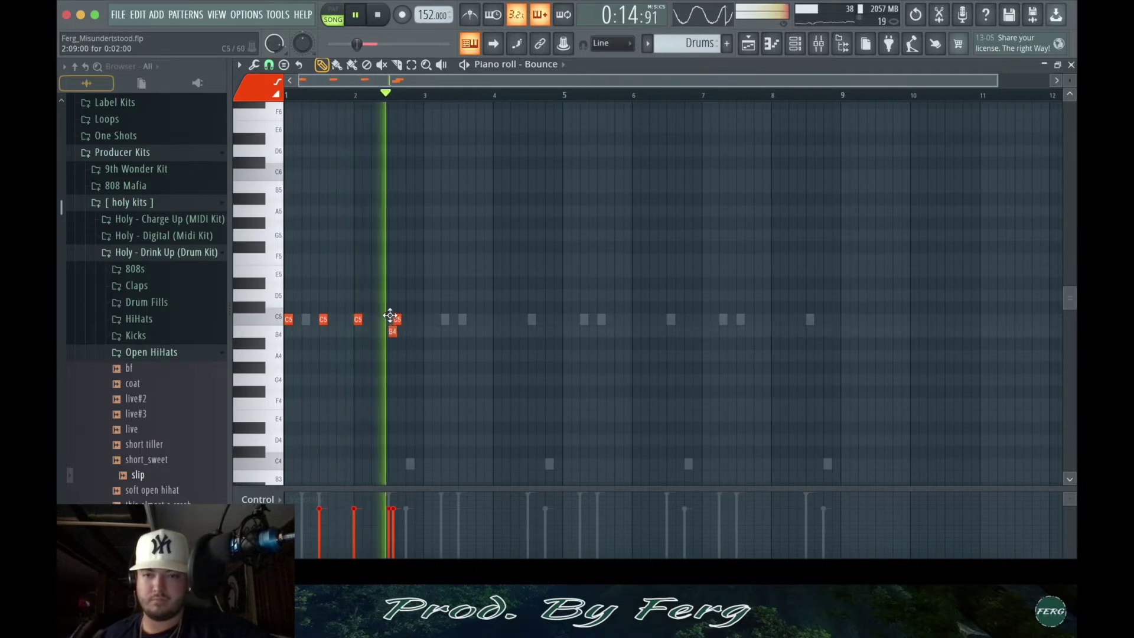
click(393, 320)
key(space)
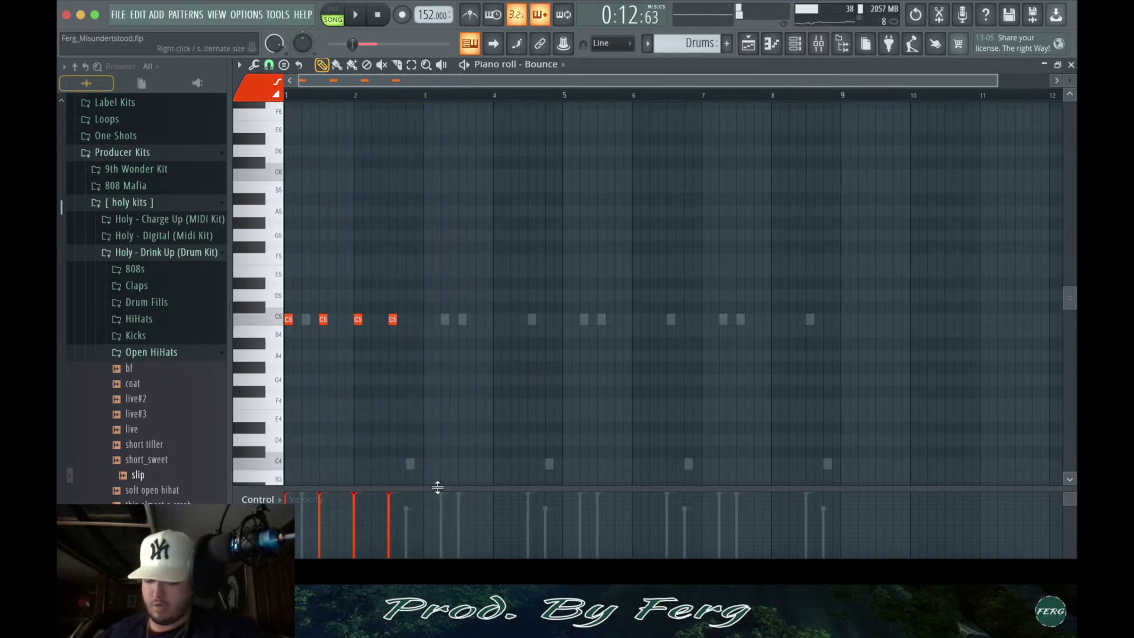
- Duplicate the Bounce channel's two-bar note pattern until it fills all eight bars
drag(401, 322, 423, 328)
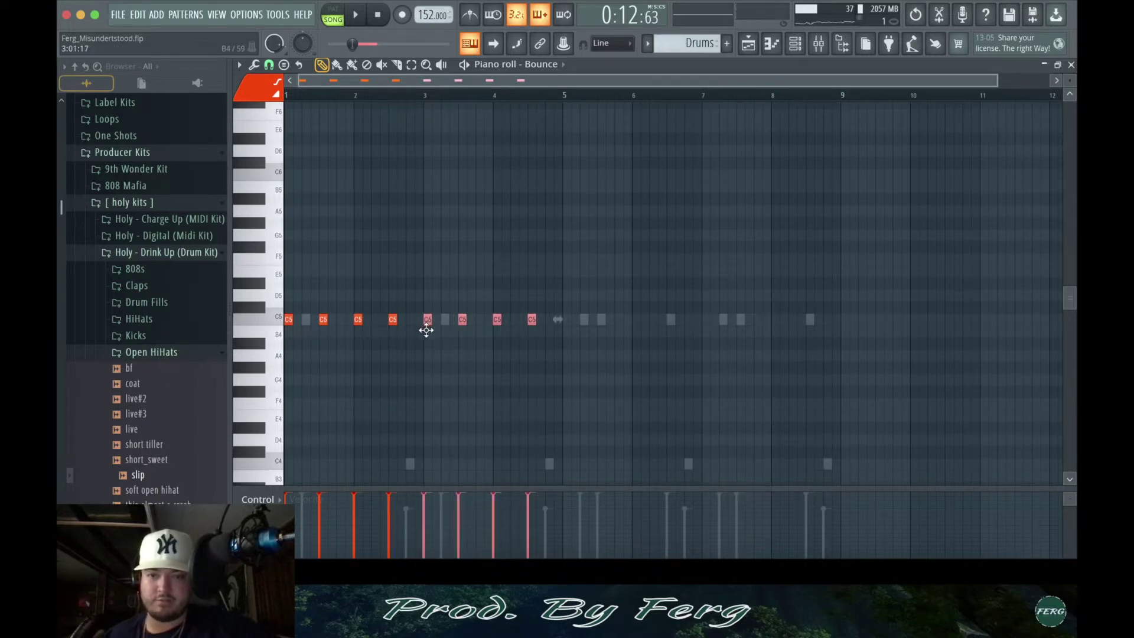
key(ctrl+b)
drag(539, 322, 566, 329)
drag(1009, 73, 810, 124)
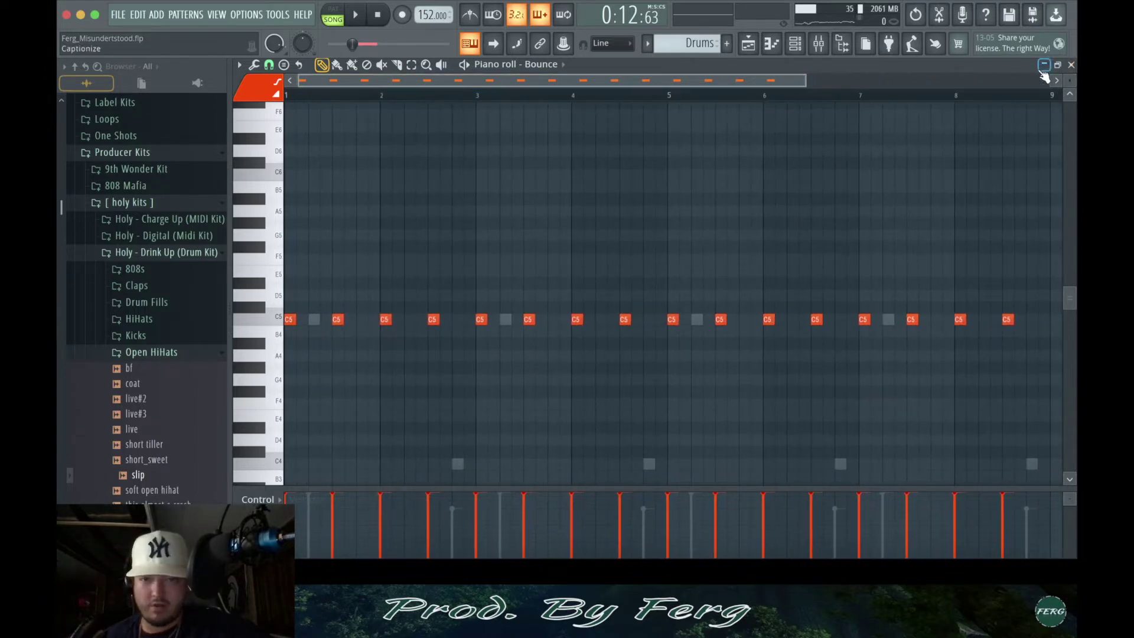
click(1071, 66)
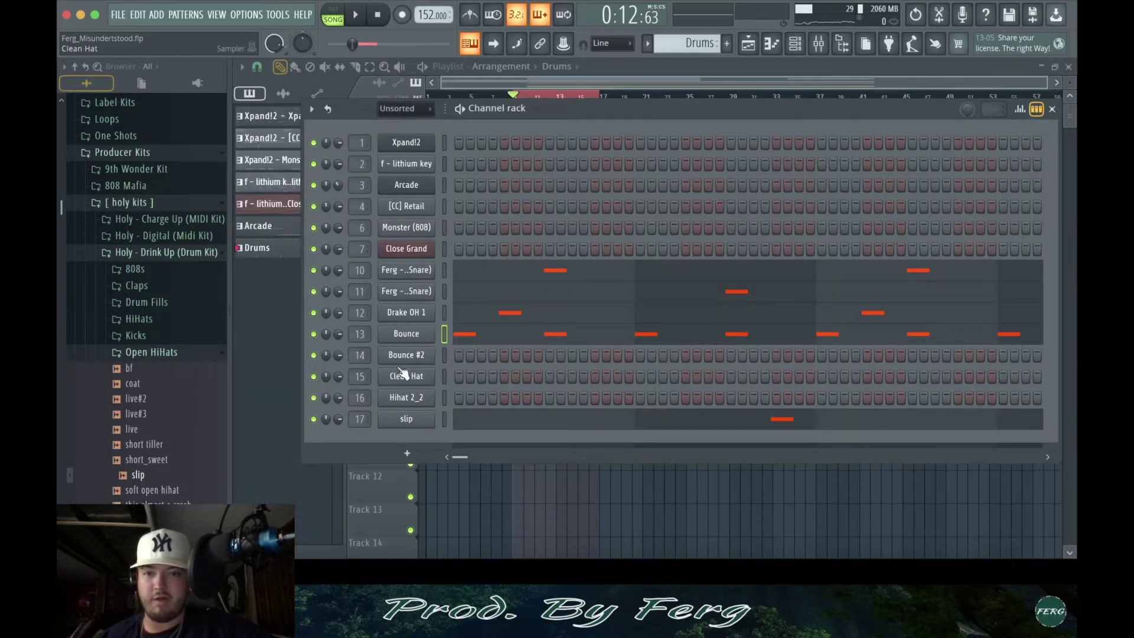
- Place C5 notes on step 5 of bars 2, 4, 6 and 8 in the Bounce #2 channel
right_click(421, 354)
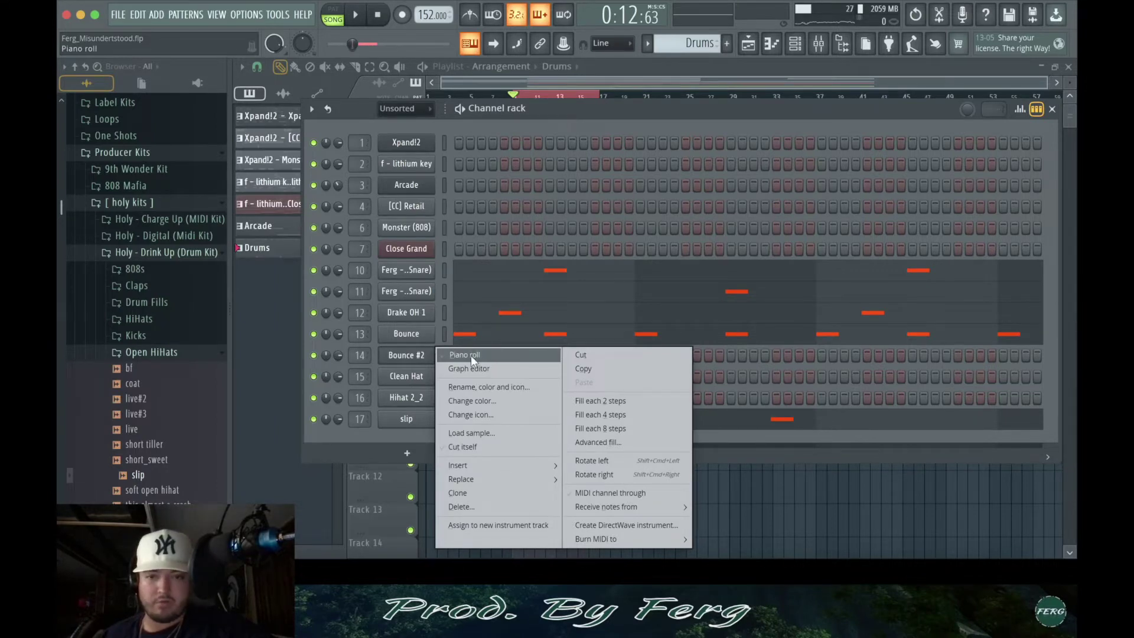
click(454, 356)
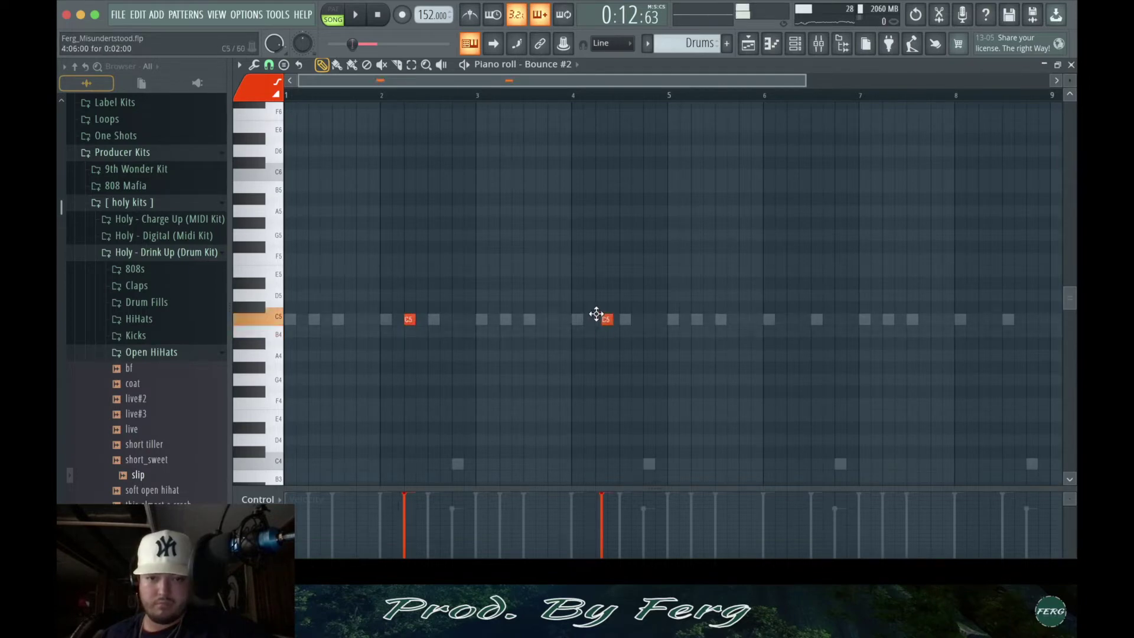
drag(801, 79, 909, 79)
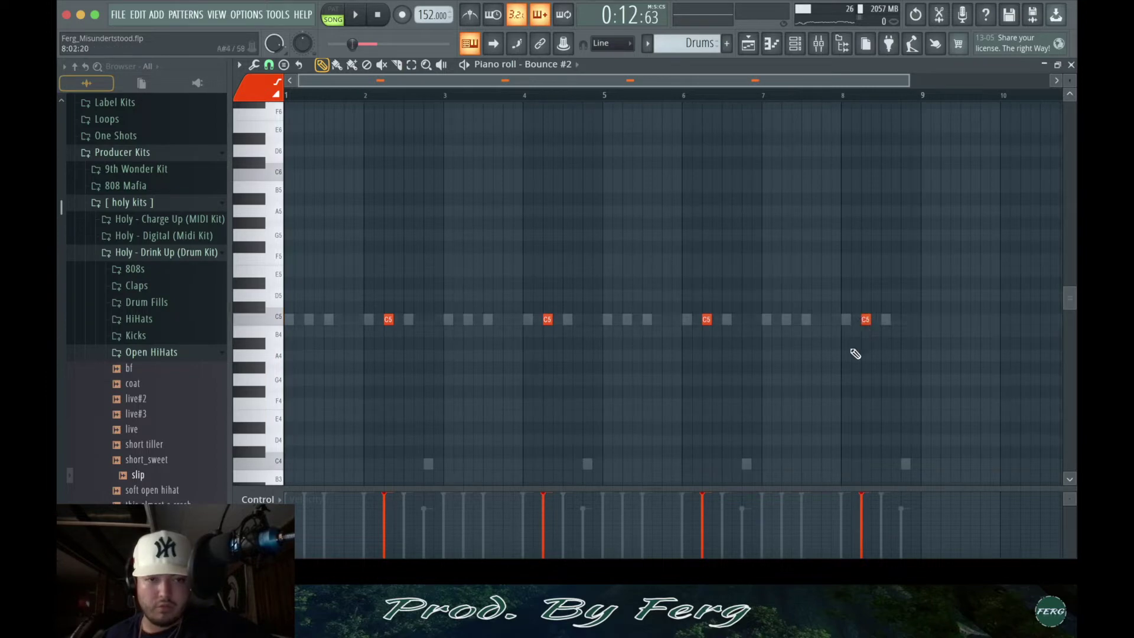
click(1072, 67)
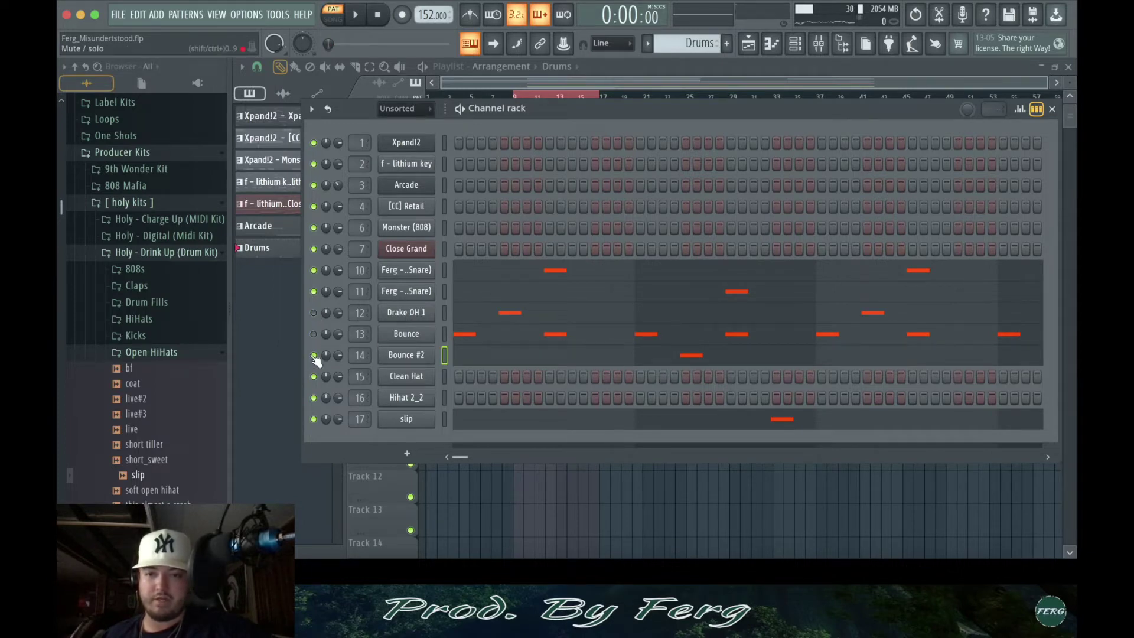
- Fill the Clean Hat channel every 2 steps and audition it in pattern mode with the other hi-hat and Bounce channels muted
right_click(417, 397)
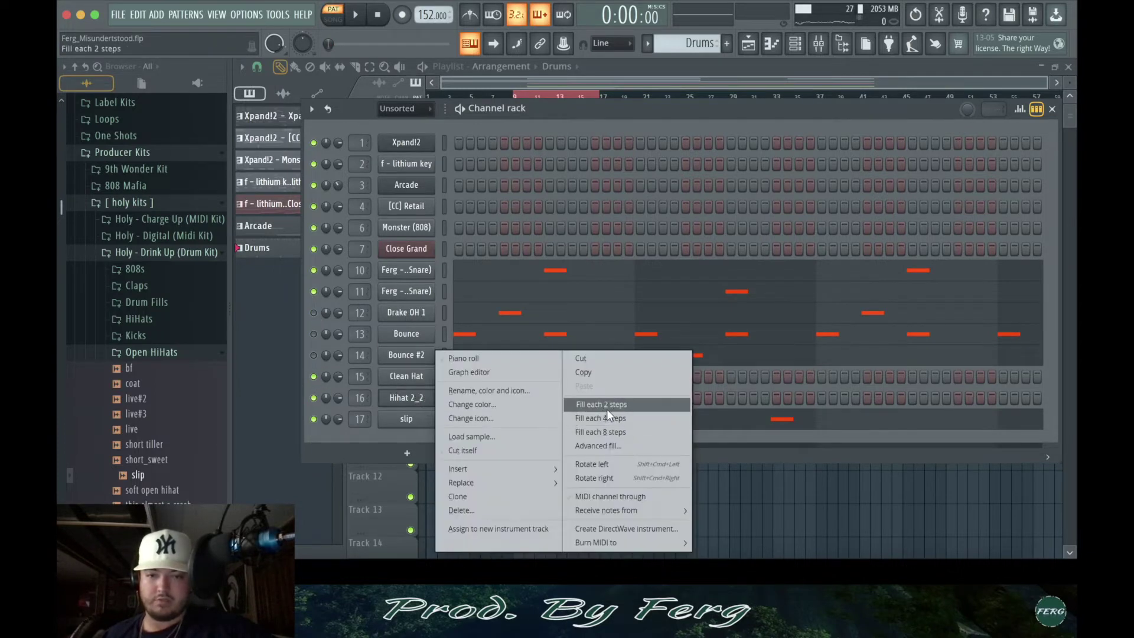
click(607, 404)
right_click(416, 397)
click(590, 404)
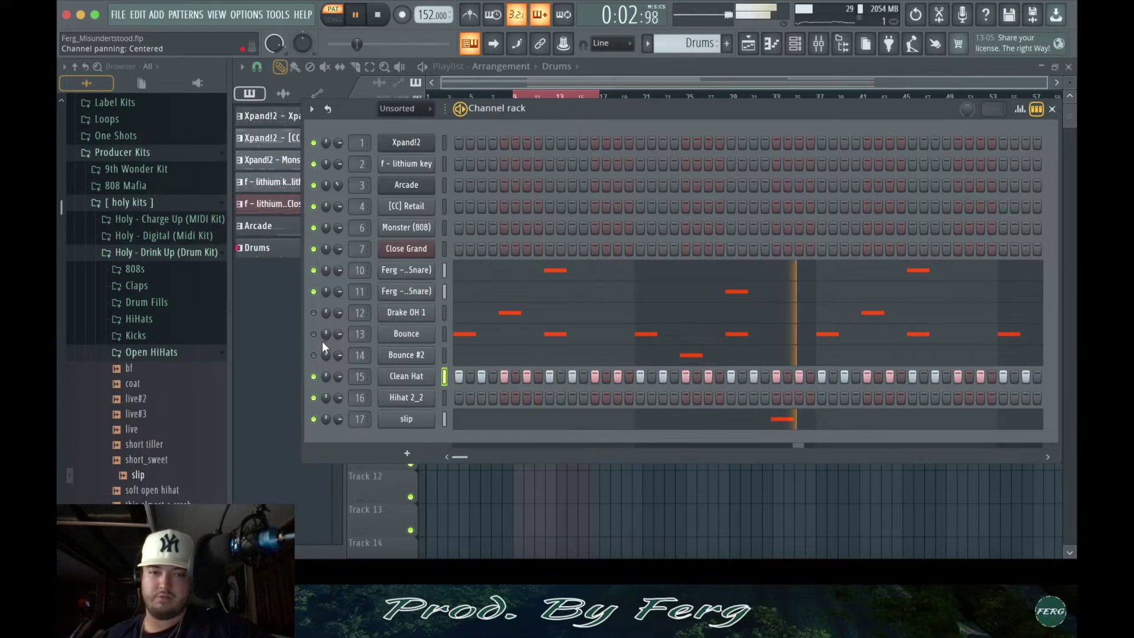
key(space)
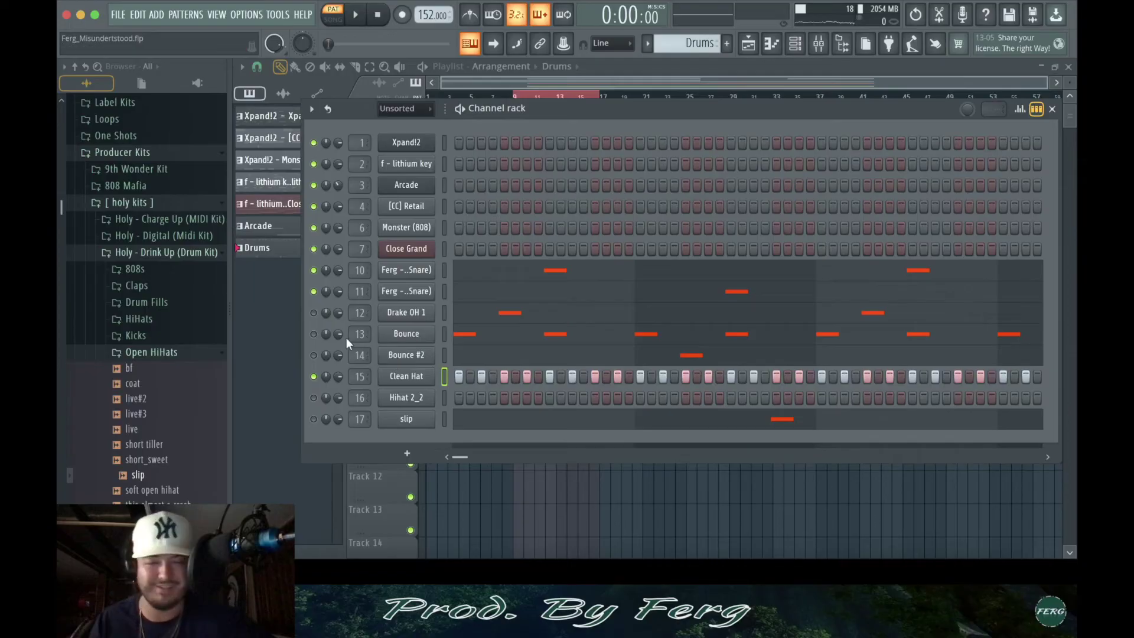
key(space)
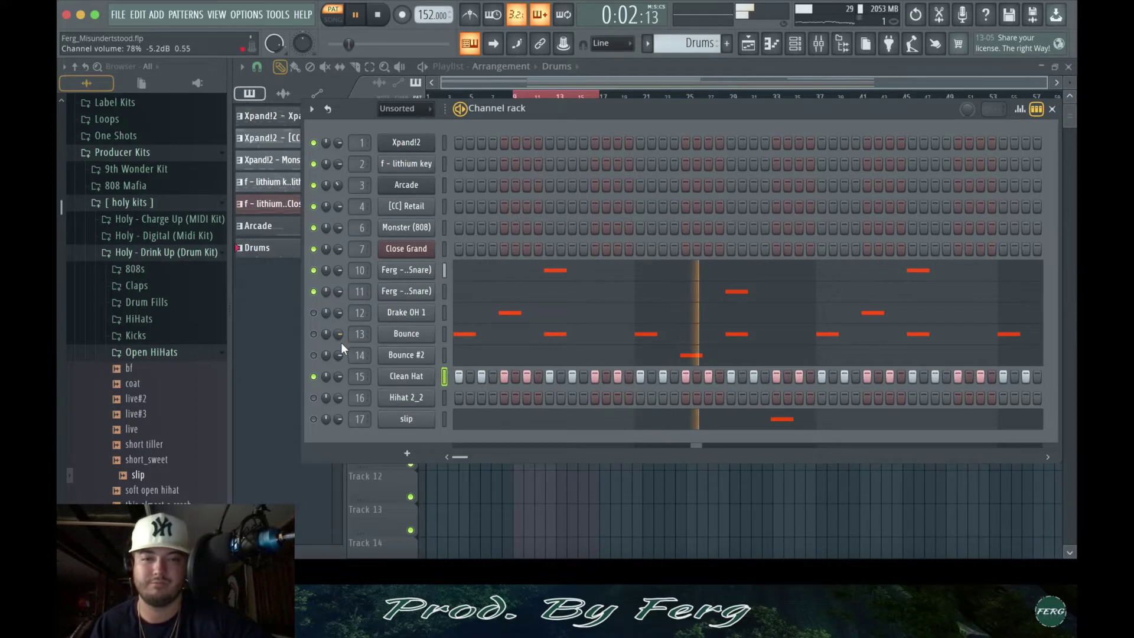
key(space)
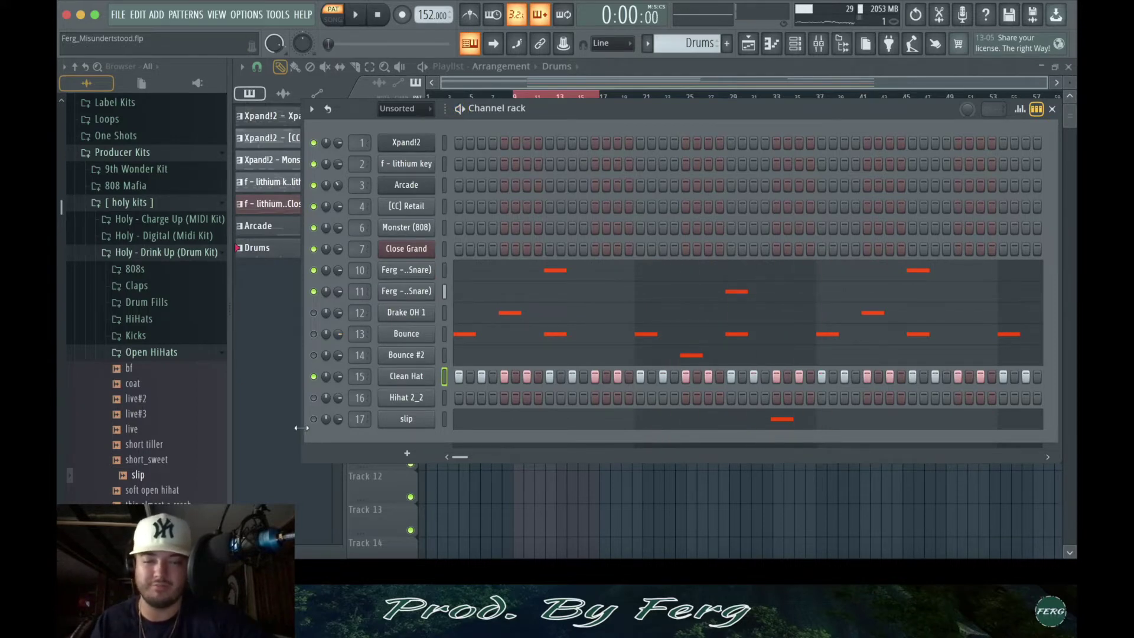
- Cut the Clean Hat steps and unmute the silenced channels
right_click(415, 383)
click(594, 356)
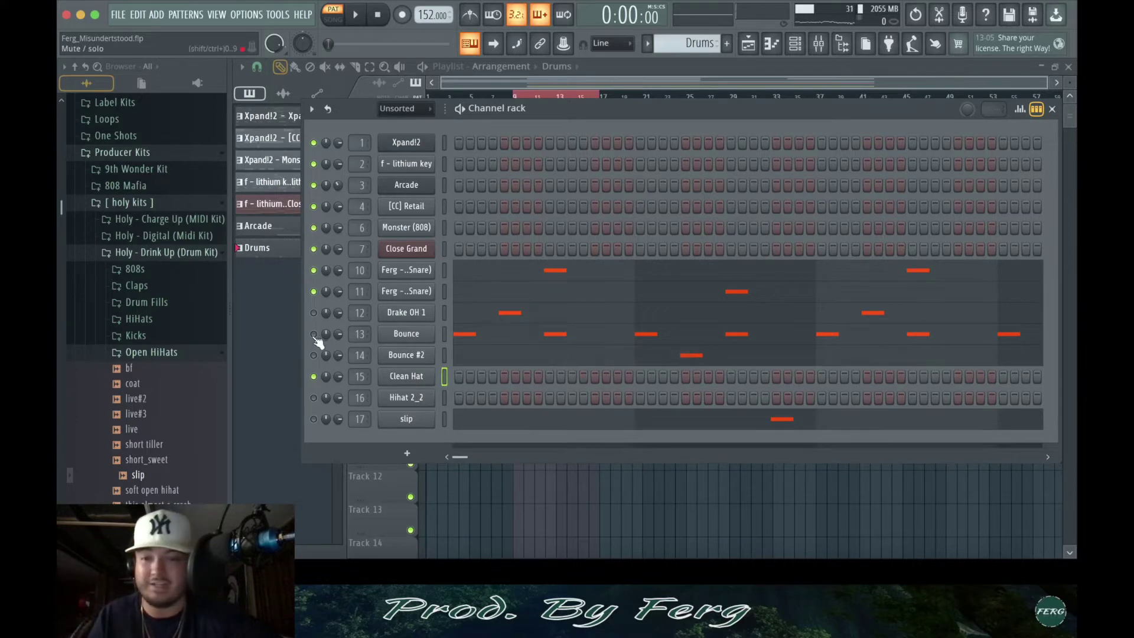
click(313, 397)
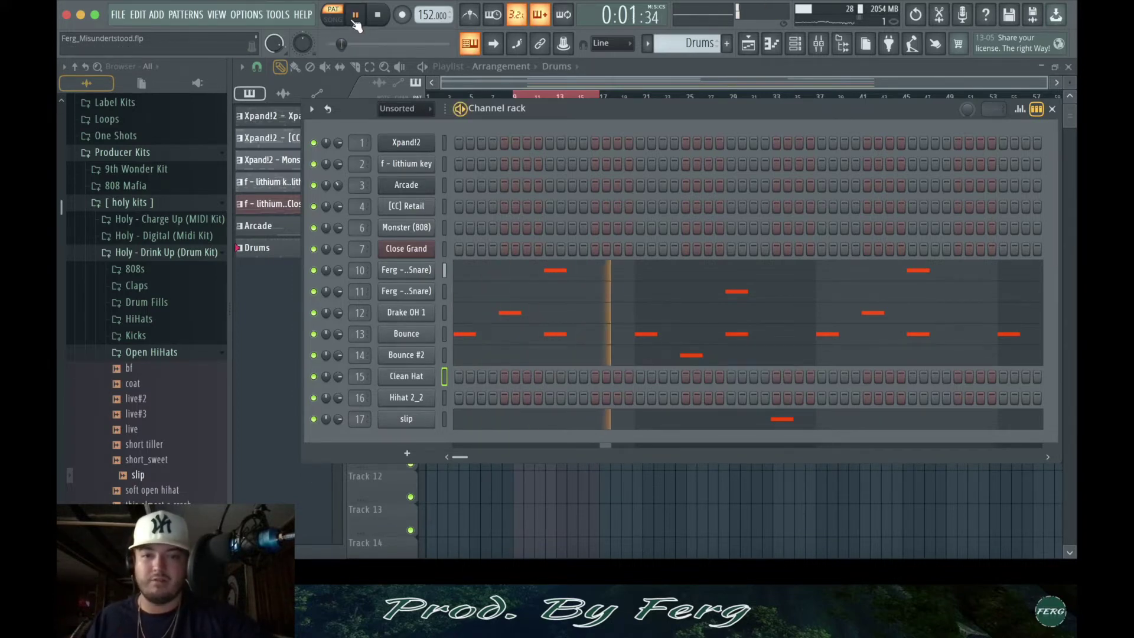
- Review the Bounce #2 notes in the piano roll while the Drums pattern plays
click(697, 356)
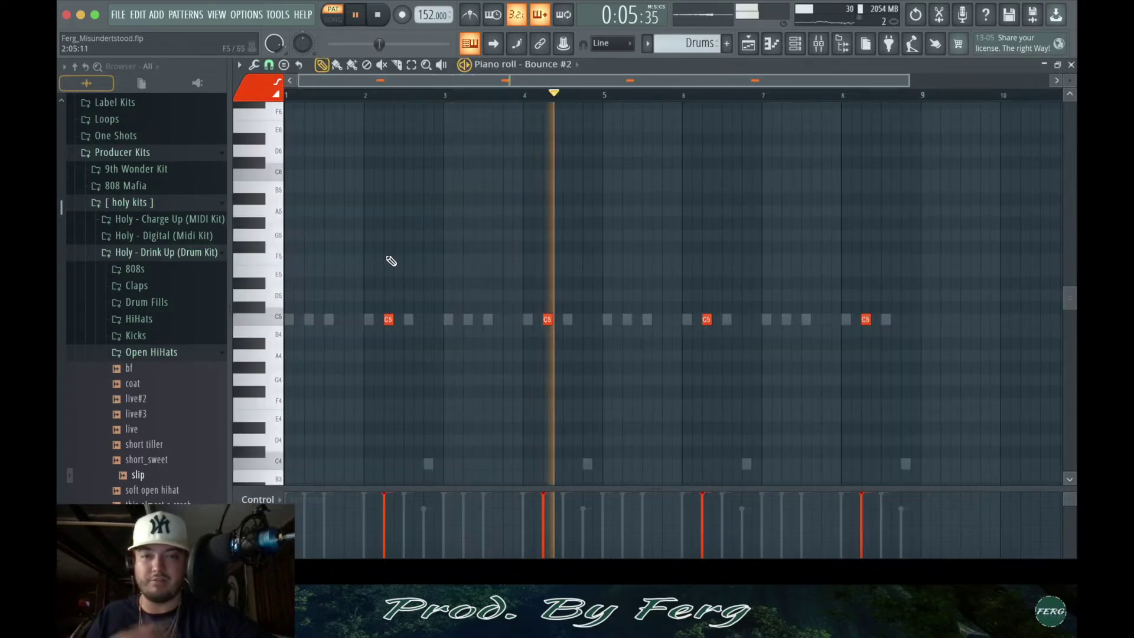
scroll(470, 232, down, 3)
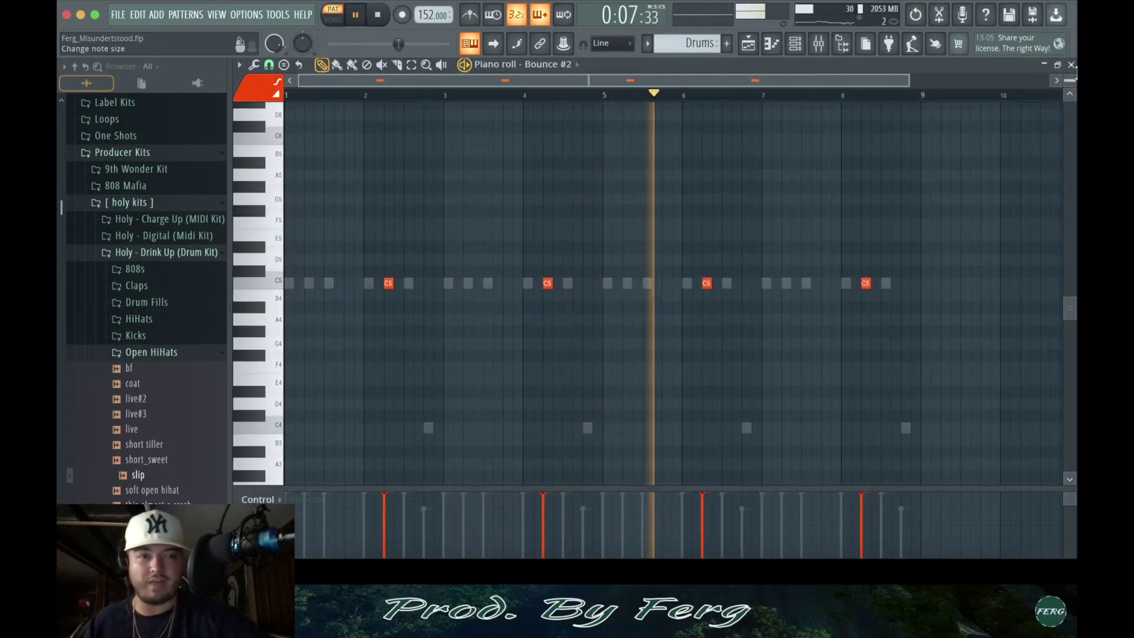
click(1071, 64)
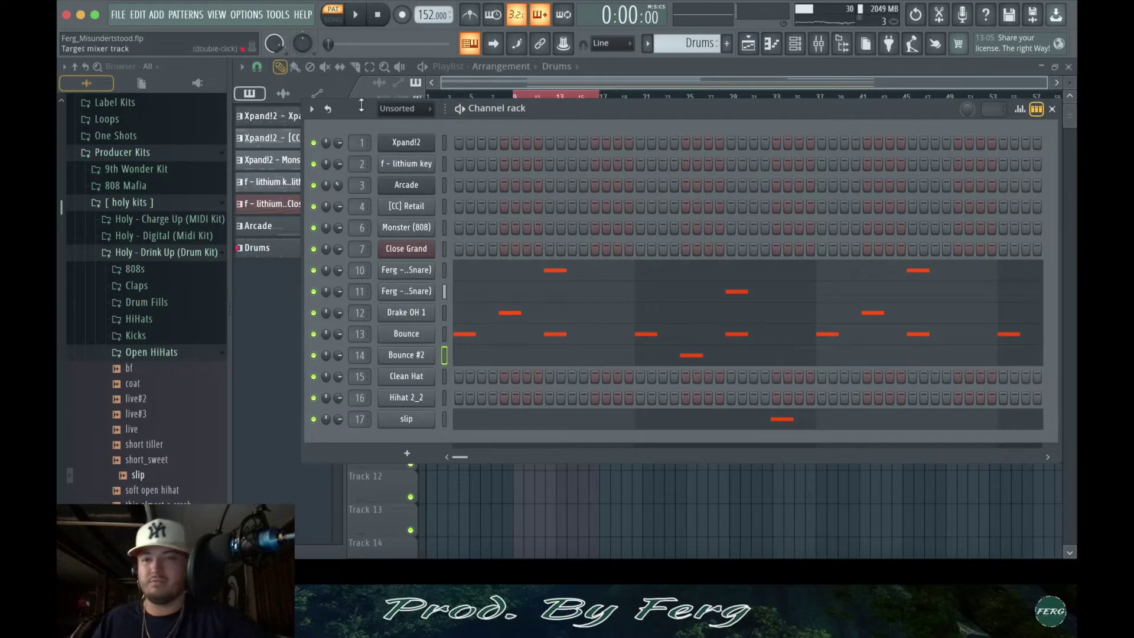
- Play the arrangement in song mode and check the Clean Hat channel's sample in its sampler
click(340, 24)
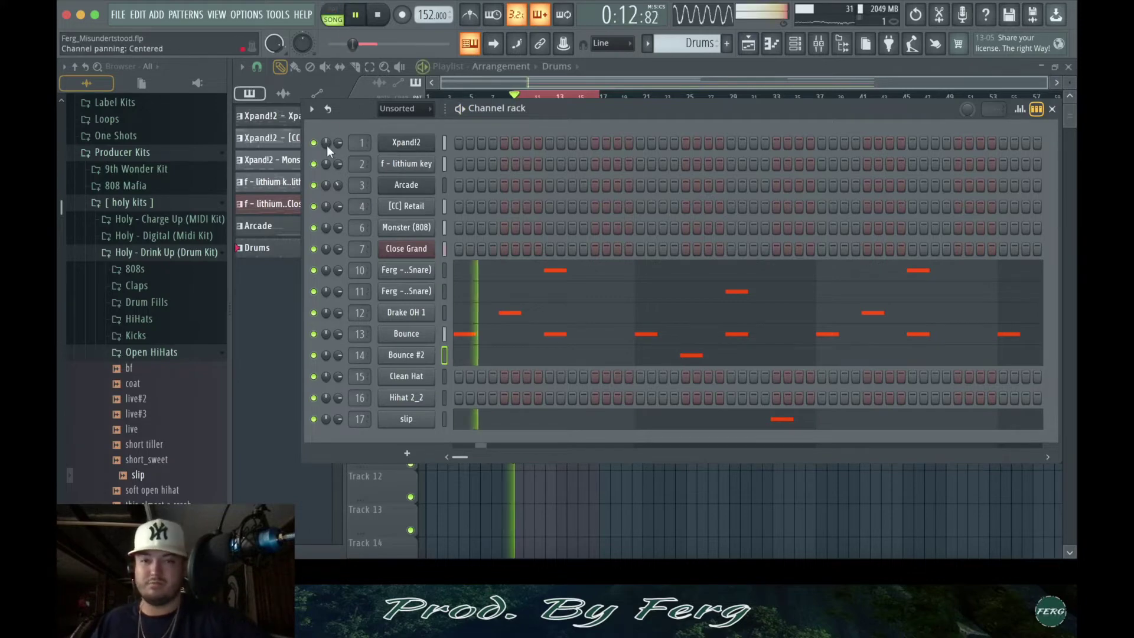
right_click(420, 397)
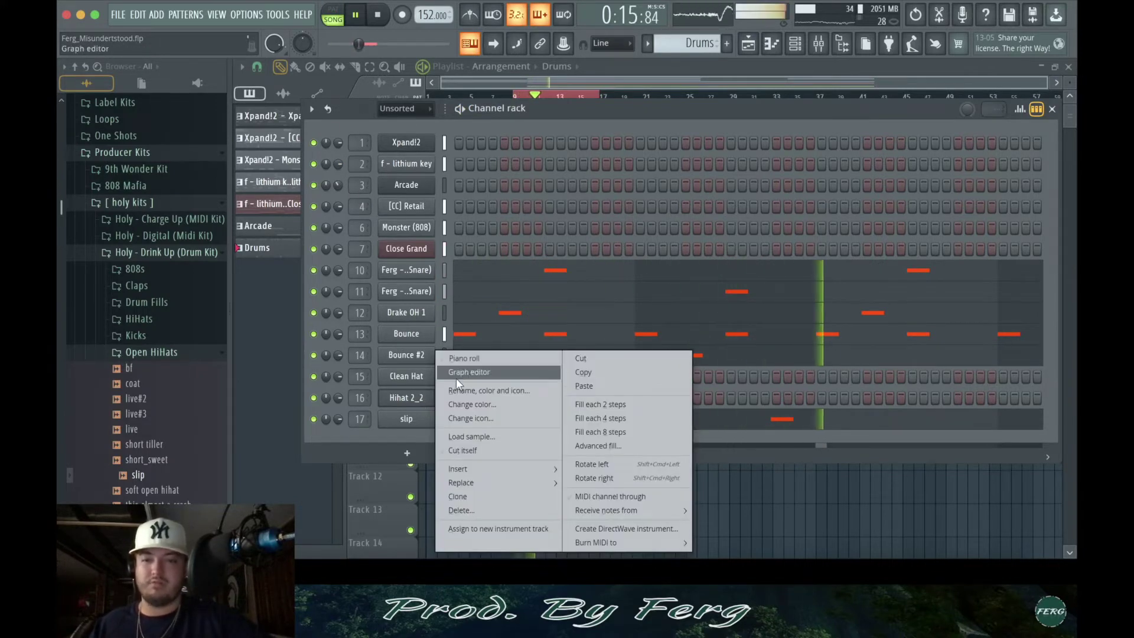
click(420, 378)
click(423, 381)
key(space)
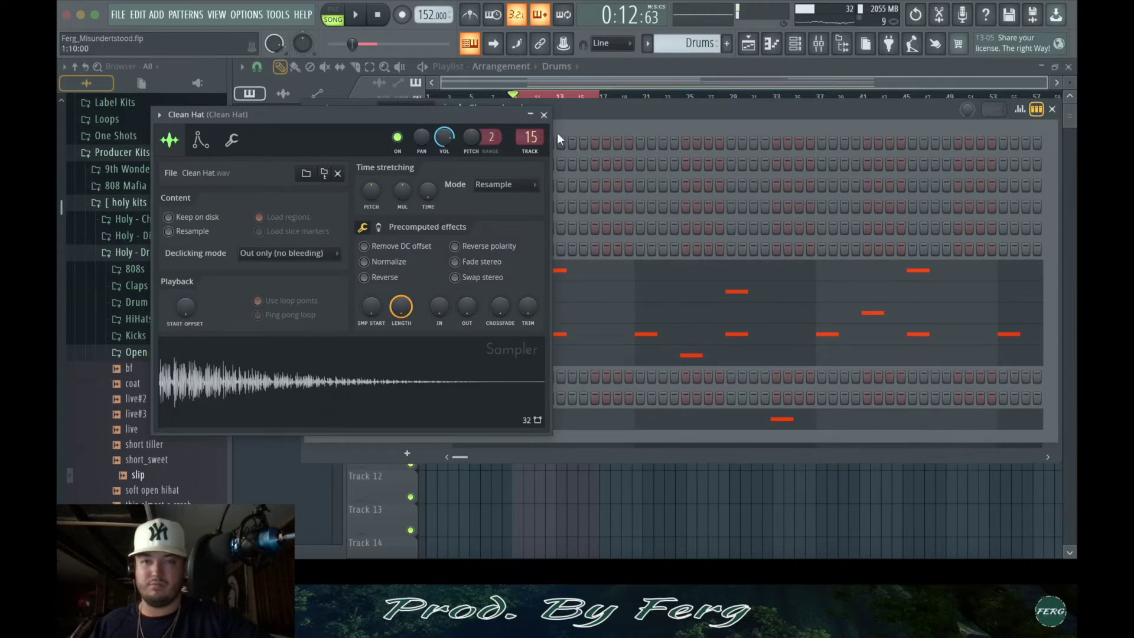
click(544, 115)
- Audition the Hihat 2_2 channel's sample and delete that channel
click(416, 392)
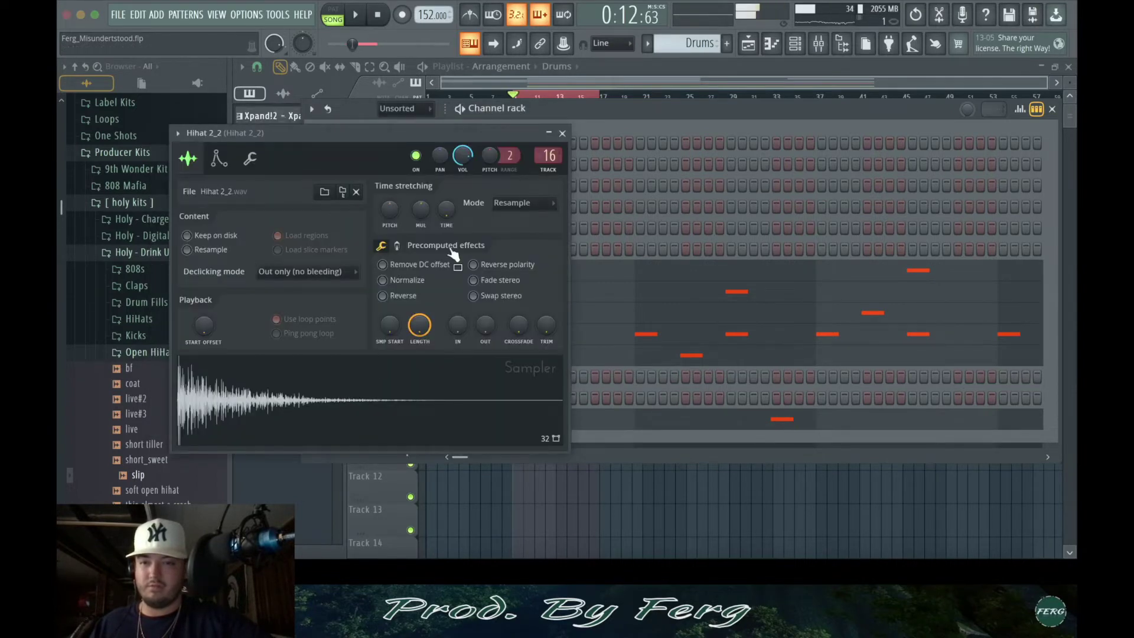
click(561, 134)
right_click(433, 395)
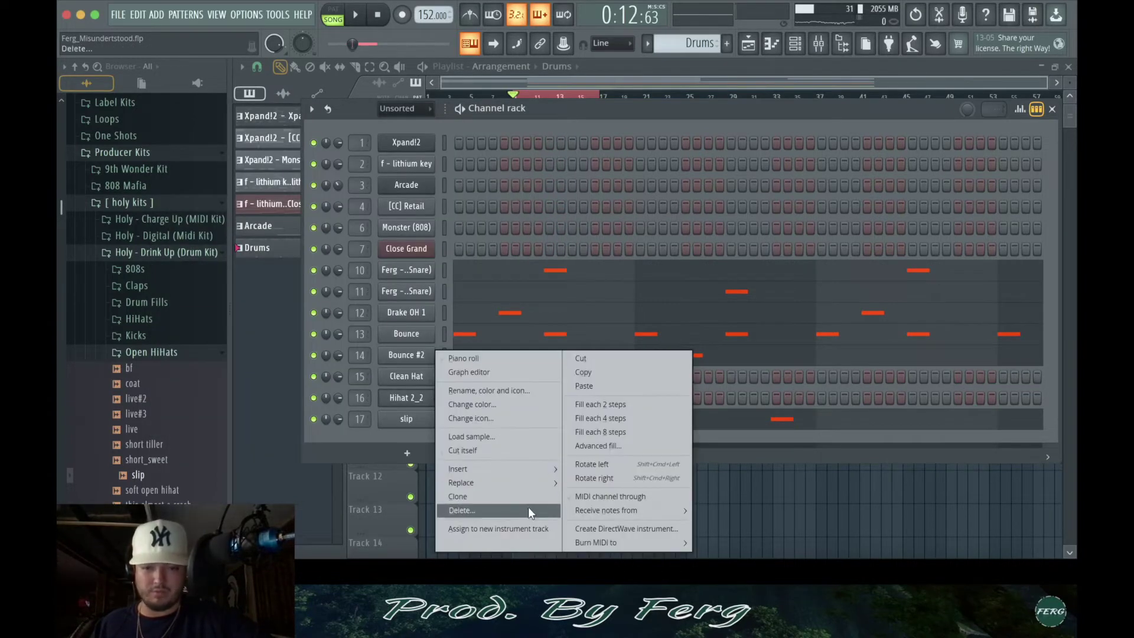
click(527, 510)
- Fill the Clean Hat channel with a hit every 2 steps
right_click(436, 369)
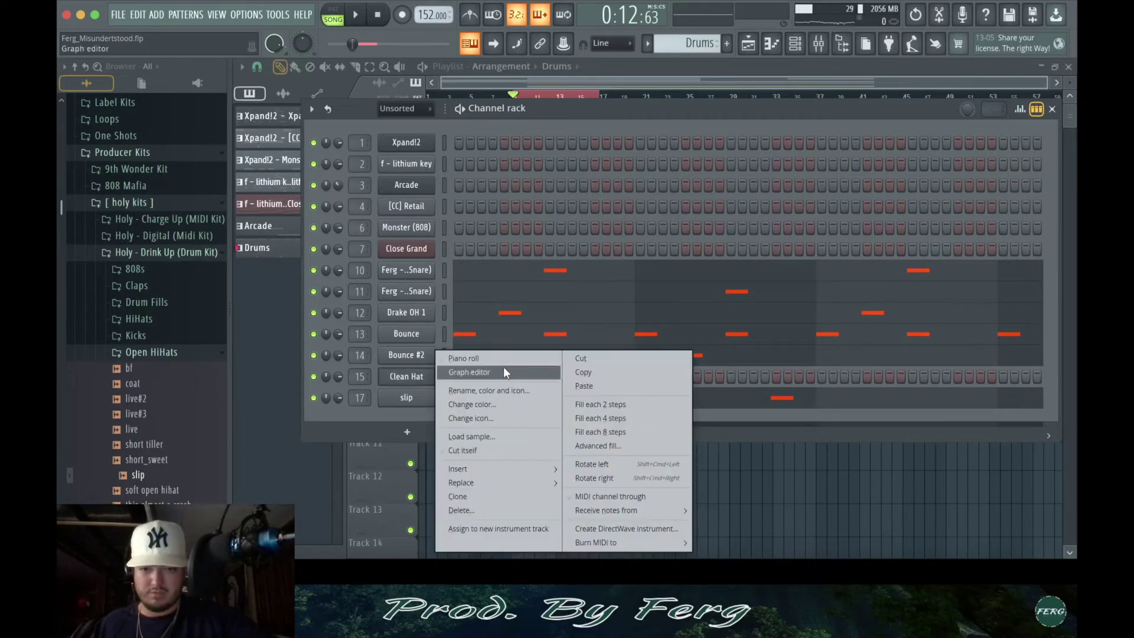
click(473, 358)
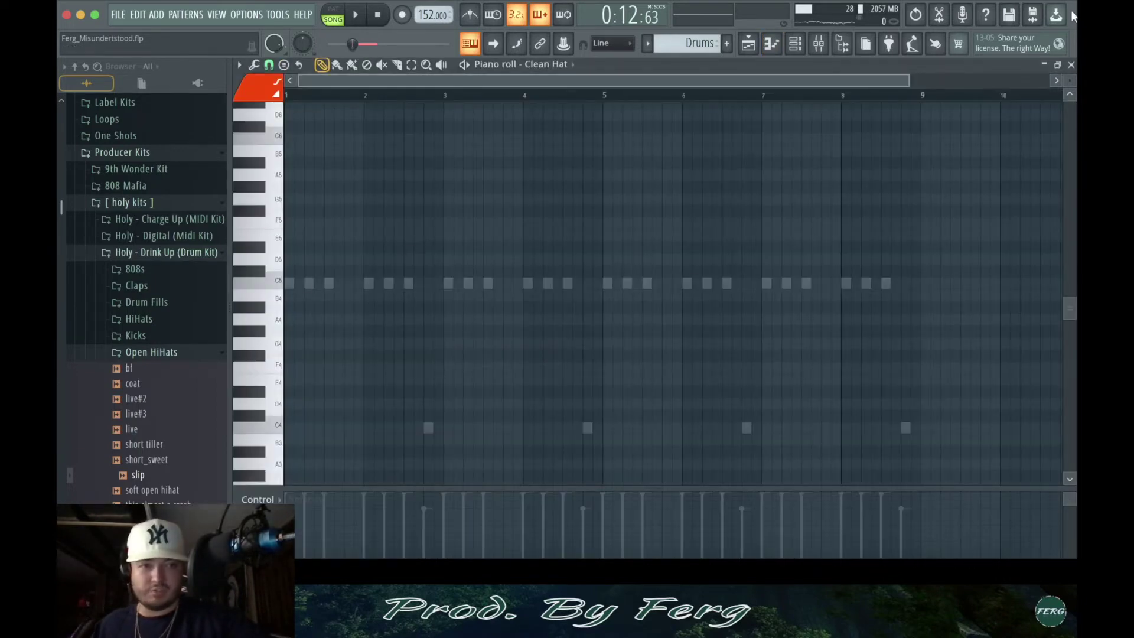
click(1070, 66)
right_click(421, 375)
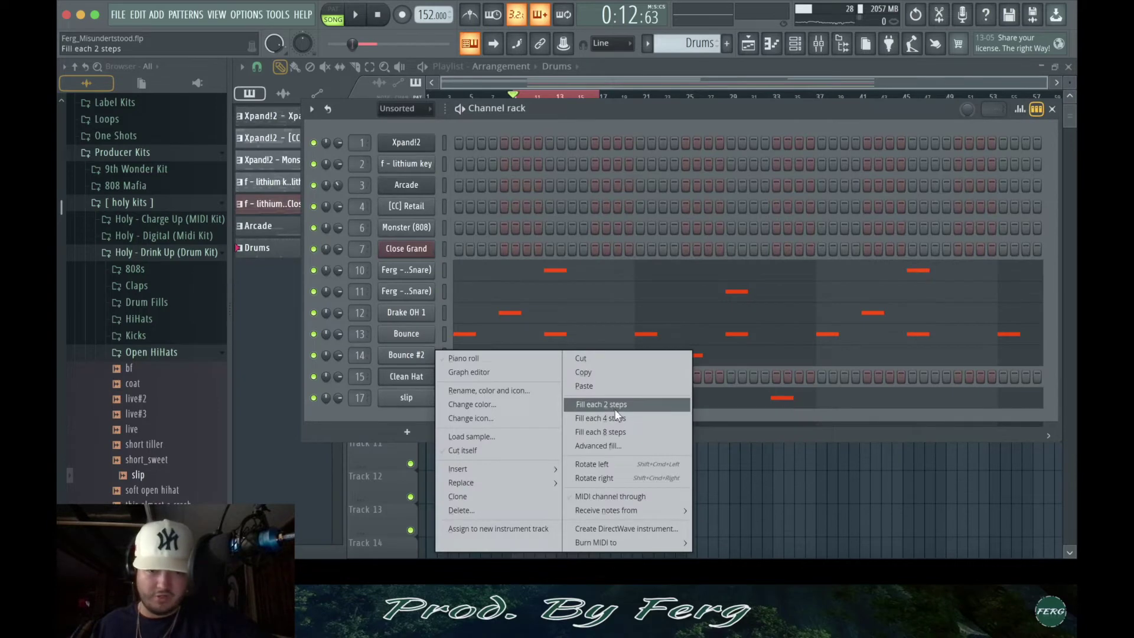
click(615, 407)
- Open the Clean Hat notes in the piano roll, set snap to 1/2 step and add an extra hit half a step after the first note
right_click(424, 375)
click(501, 356)
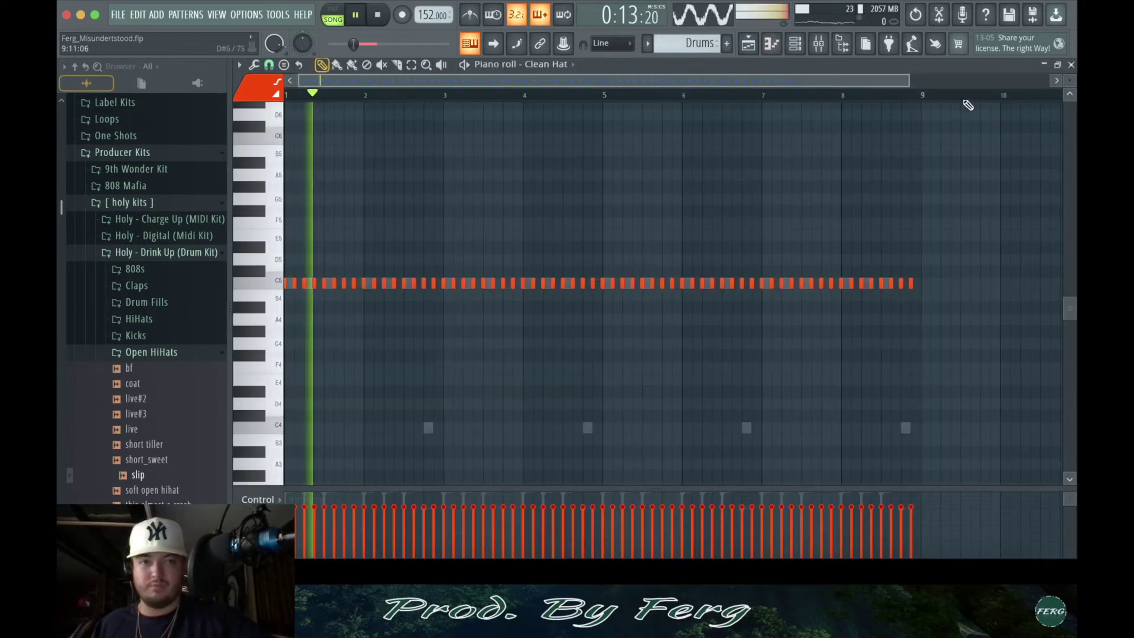
scroll(396, 195, up, 5)
key(space)
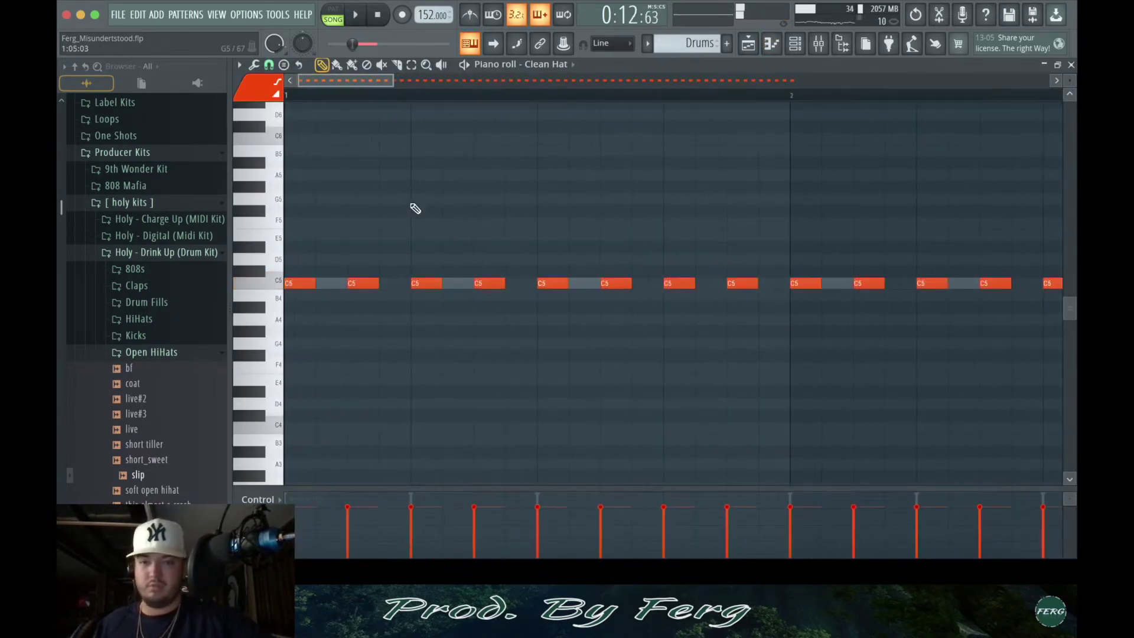
click(268, 64)
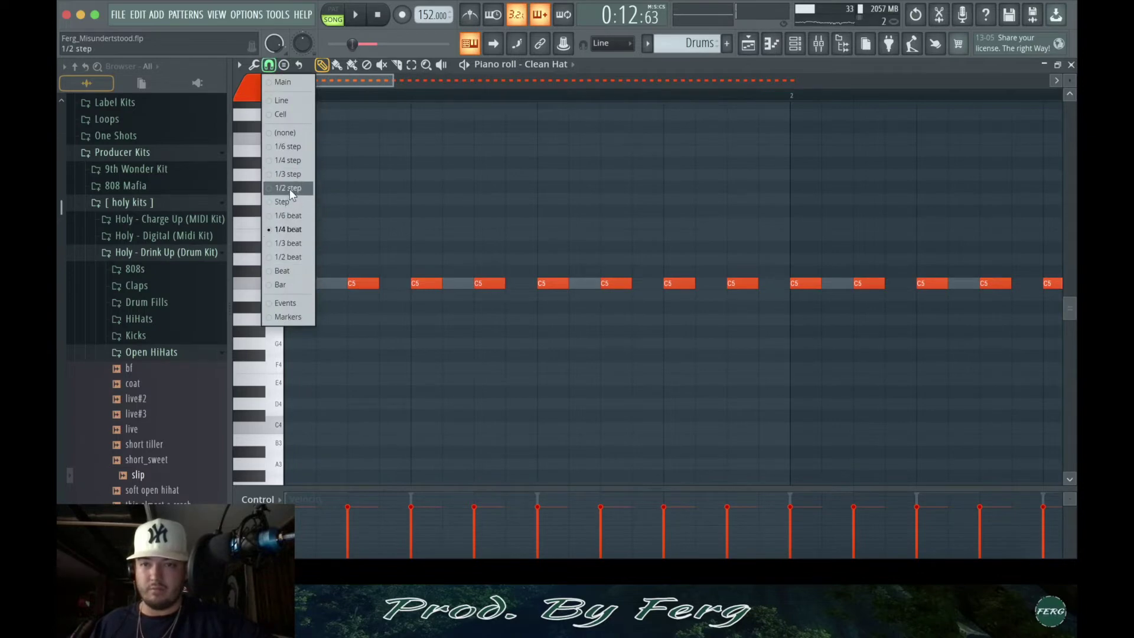
click(289, 187)
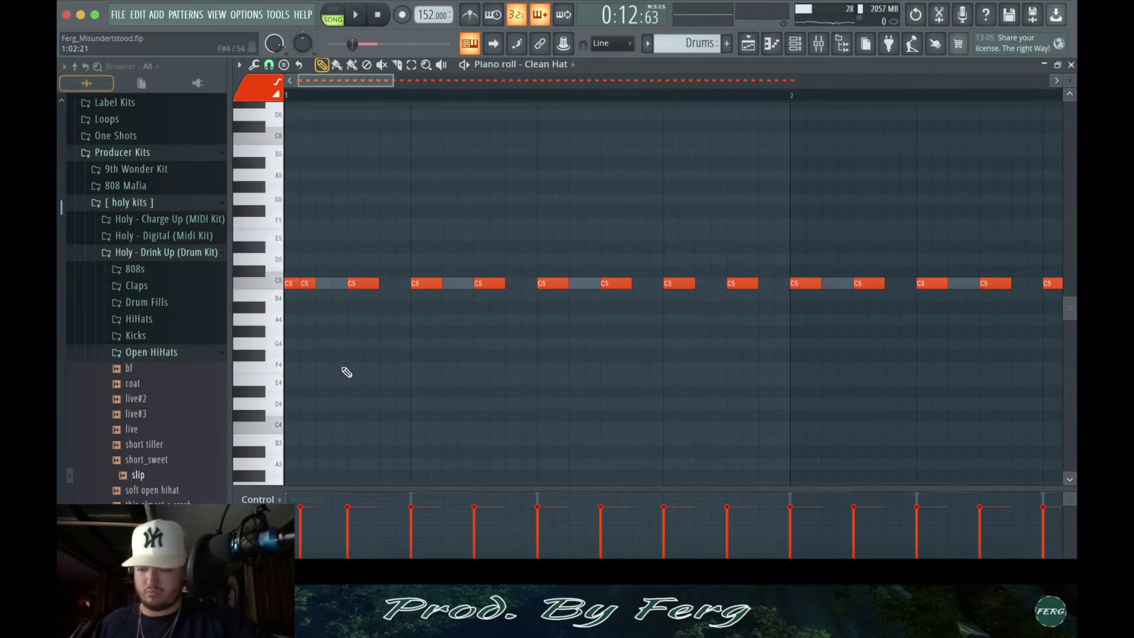
key(space)
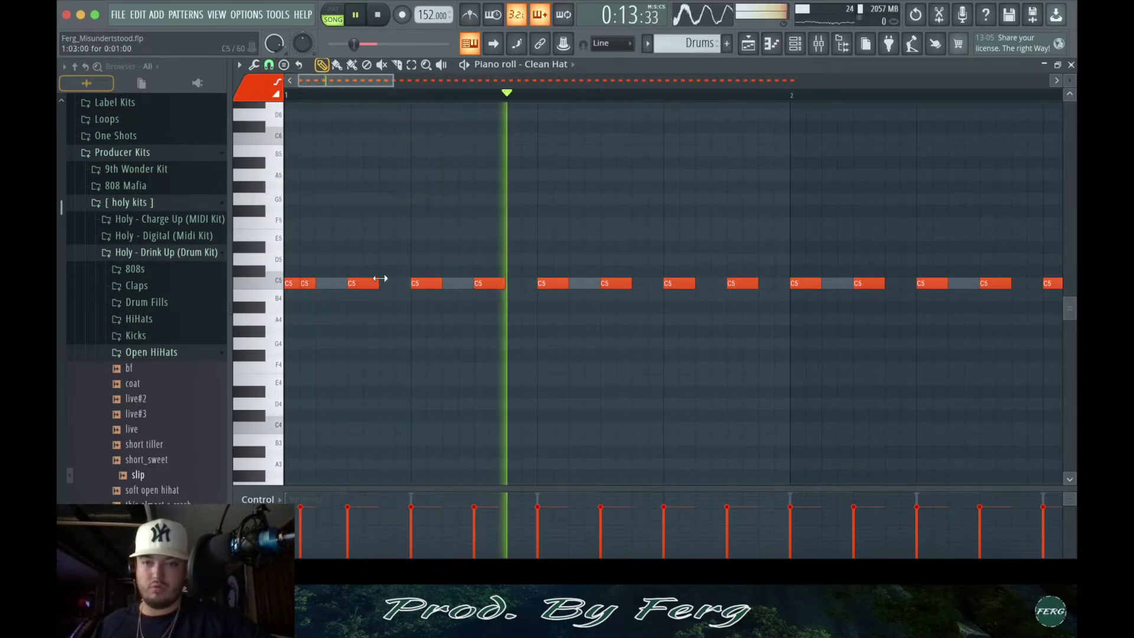
key(space)
key(space)
- Delete the Clean Hat hits at steps 5 and 7 of bar 1 and replace the step 3 hit with a half-step note
right_click(437, 286)
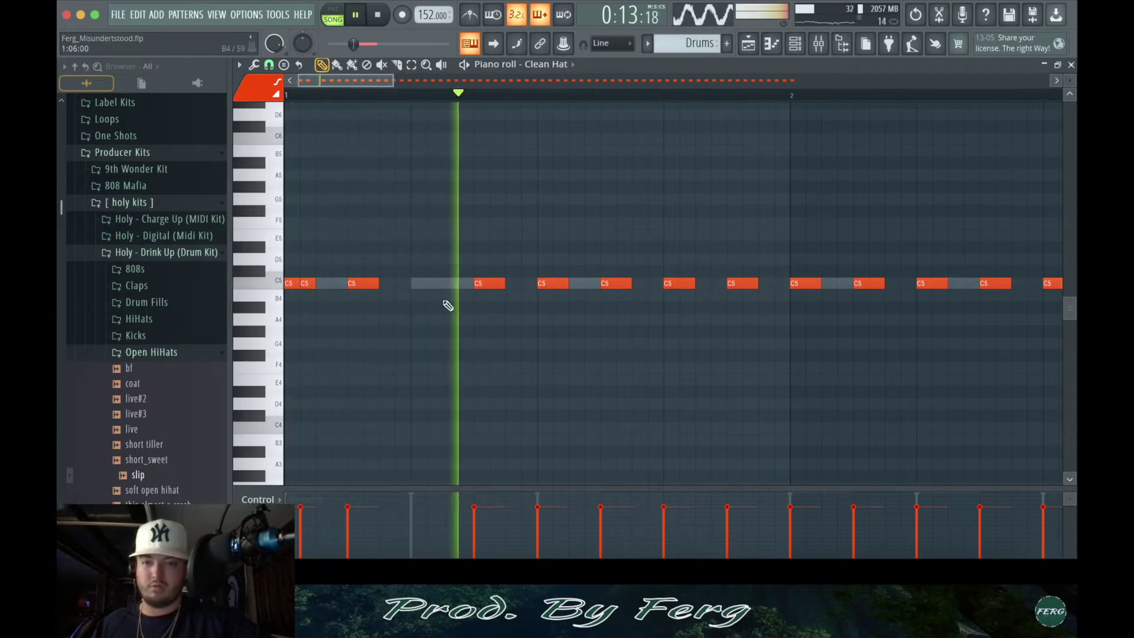
right_click(480, 284)
right_click(369, 284)
click(348, 284)
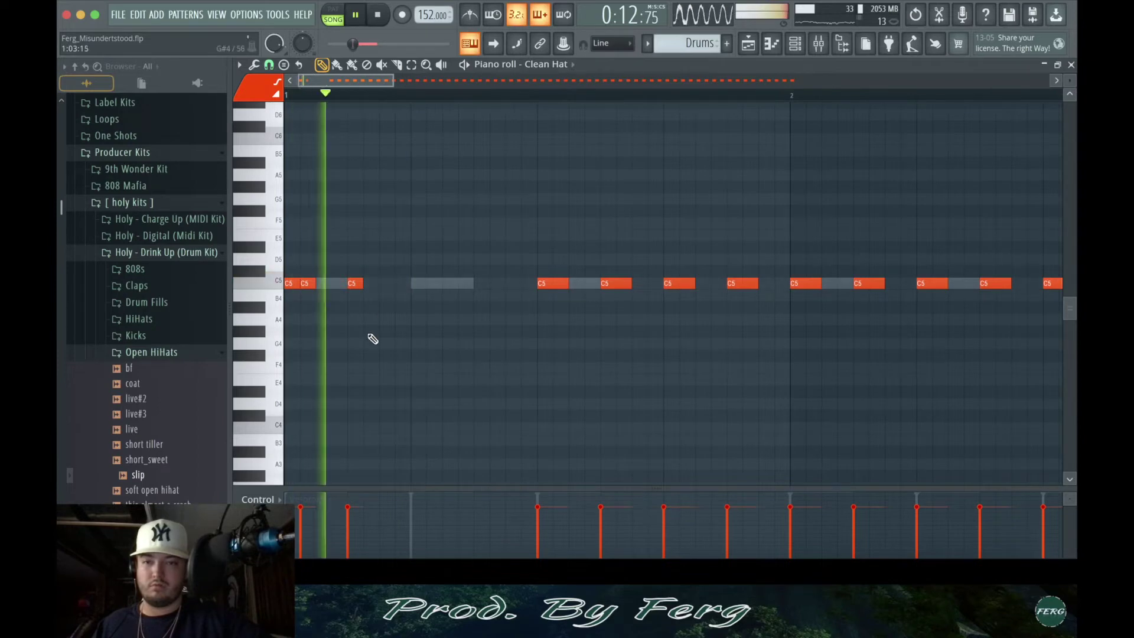
key(space)
key(space)
- In the Drake OH 1 piano roll, replace the first open-hat note with one at step 7 of bar 1
click(552, 63)
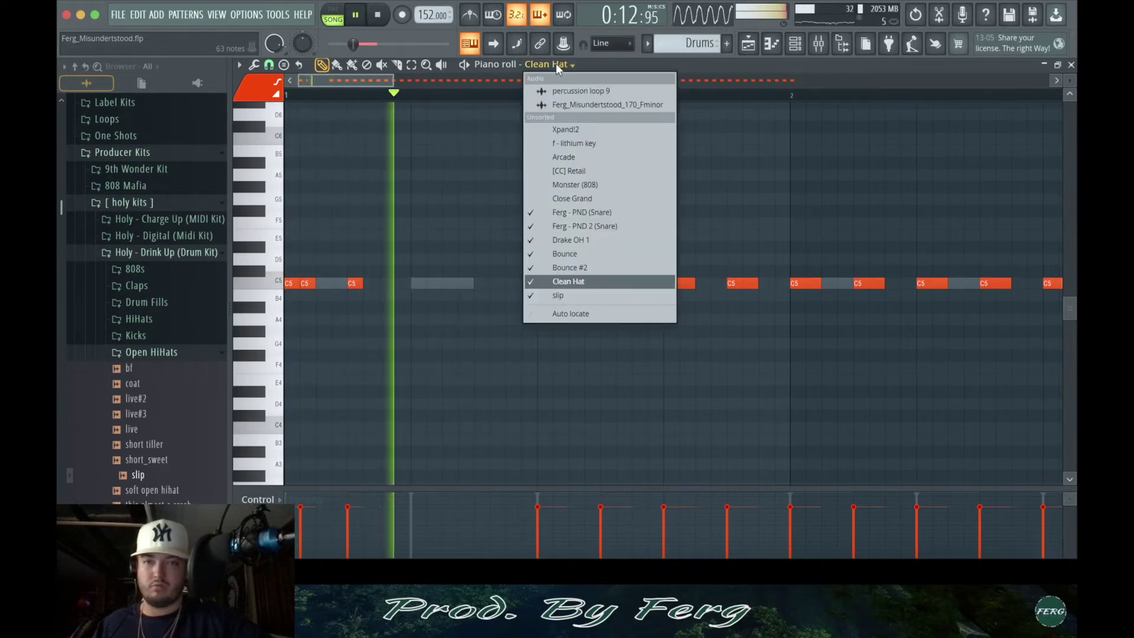
click(587, 240)
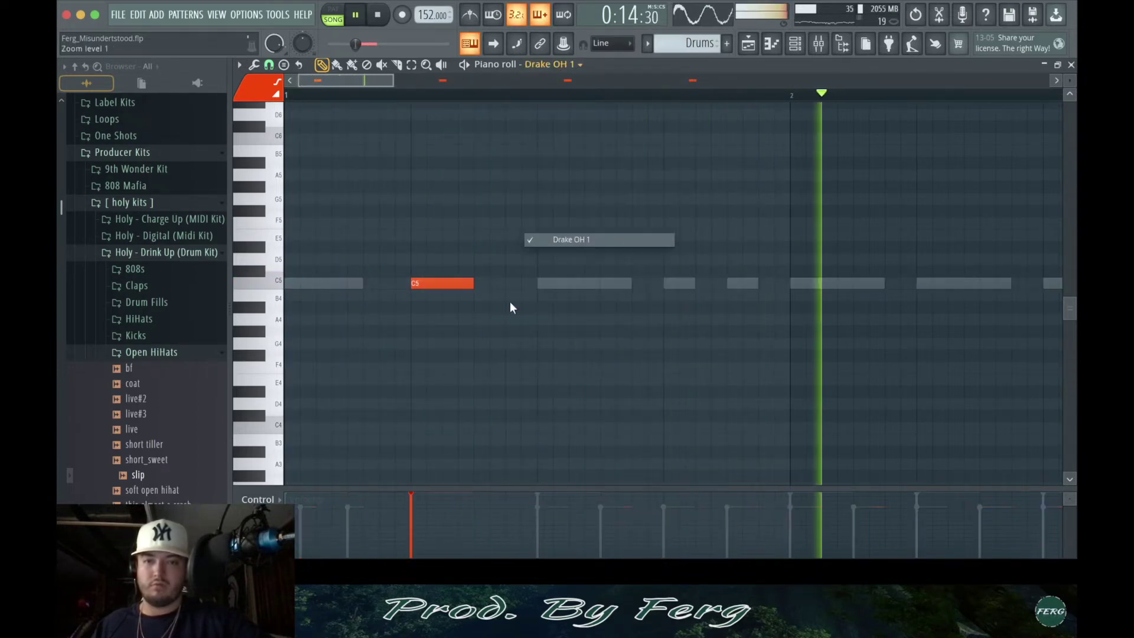
right_click(466, 283)
click(479, 284)
key(space)
key(space)
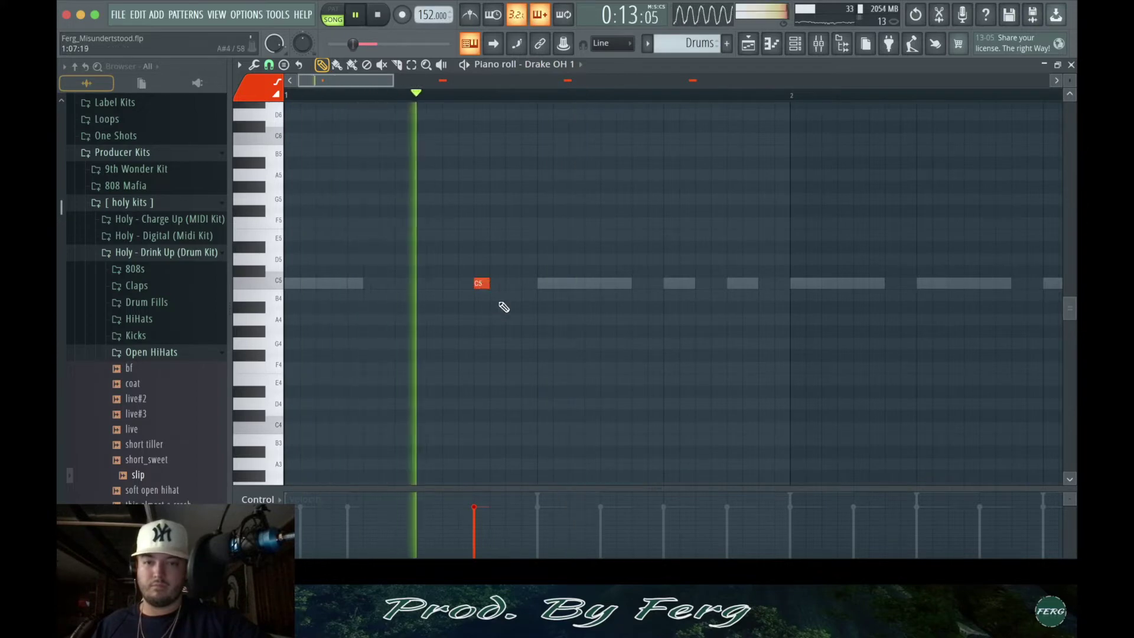
- Raise the velocity of the bar 1 open-hat note to maximum and lengthen the note to two steps
drag(487, 504, 502, 490)
key(space)
key(space)
drag(495, 284, 551, 316)
scroll(614, 106, down, 3)
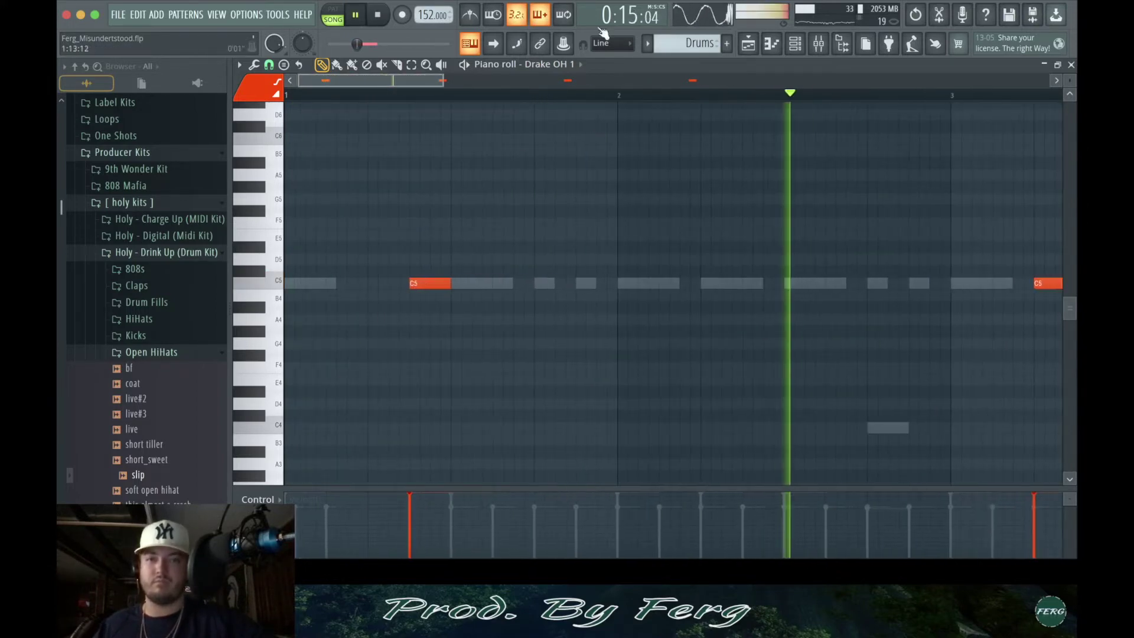
- Move the Drake OH 1 note in bar 5 two steps later, to step 7
scroll(649, 286, down, 2)
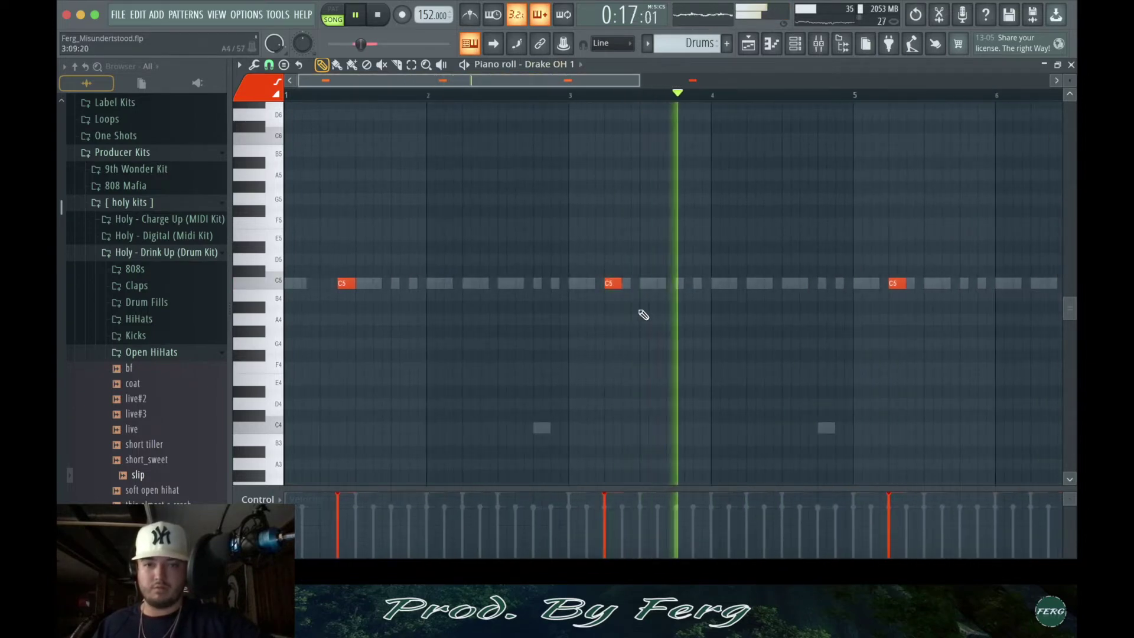
scroll(772, 324, down, 1)
drag(810, 283, 823, 285)
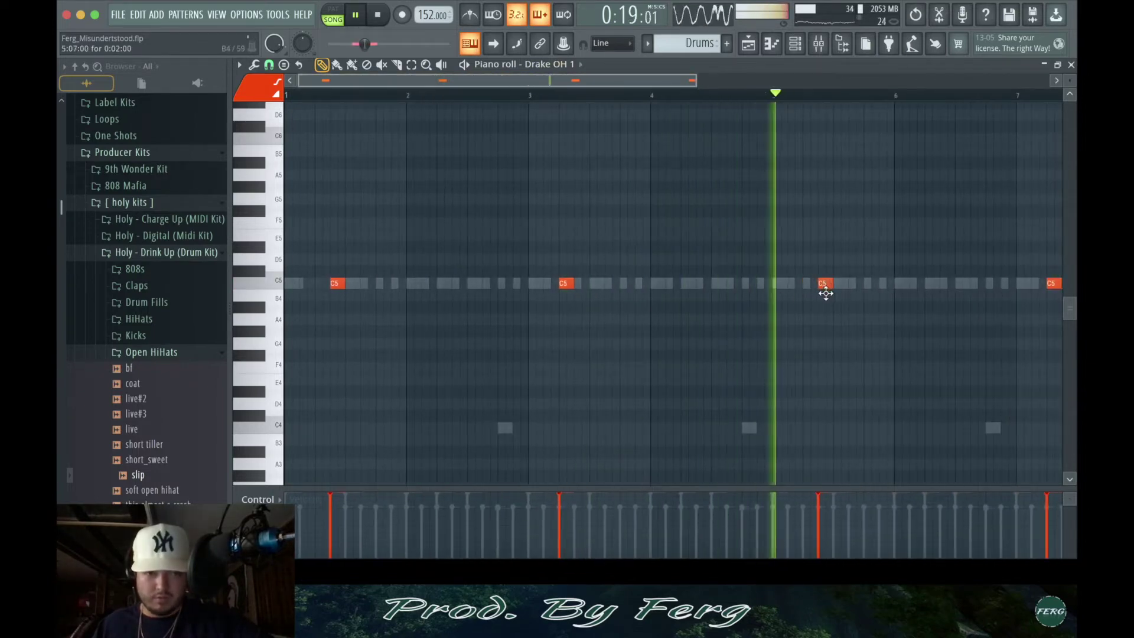
- In the Clean Hat piano roll, remove the hit at step 13 of bar 1 and add a half-step double hit at step 5 of bar 2
click(549, 63)
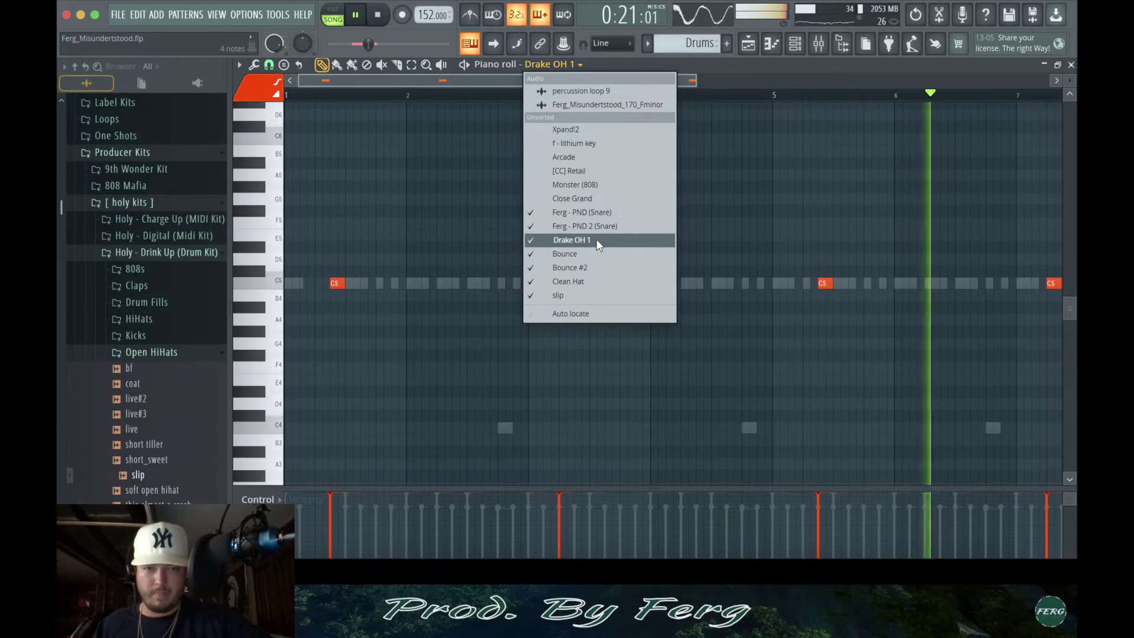
click(588, 282)
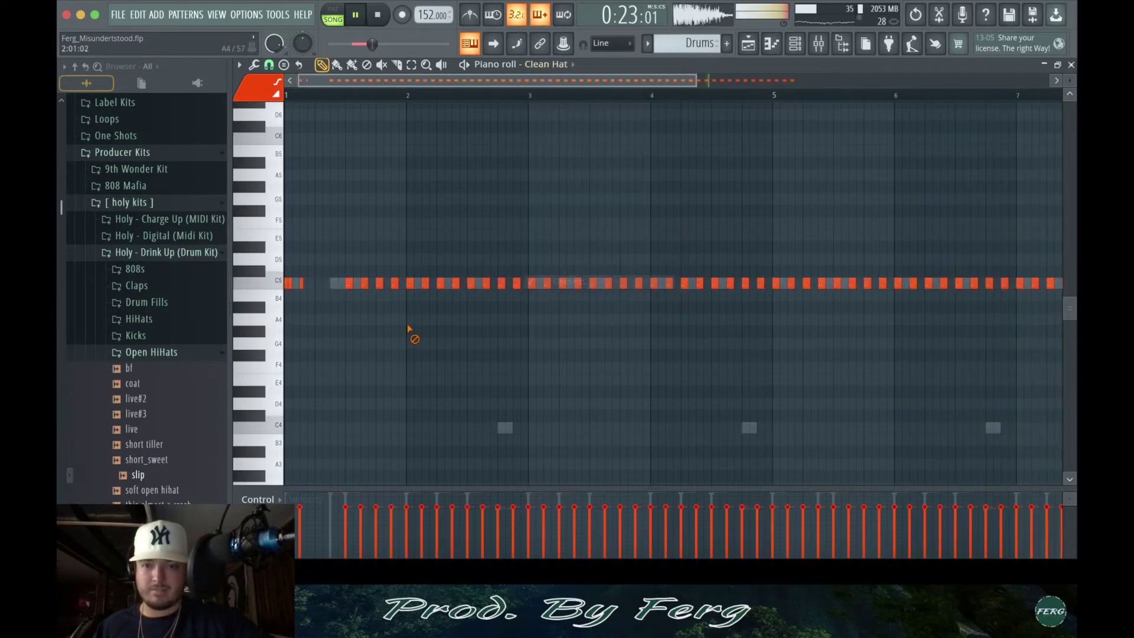
drag(699, 81, 449, 82)
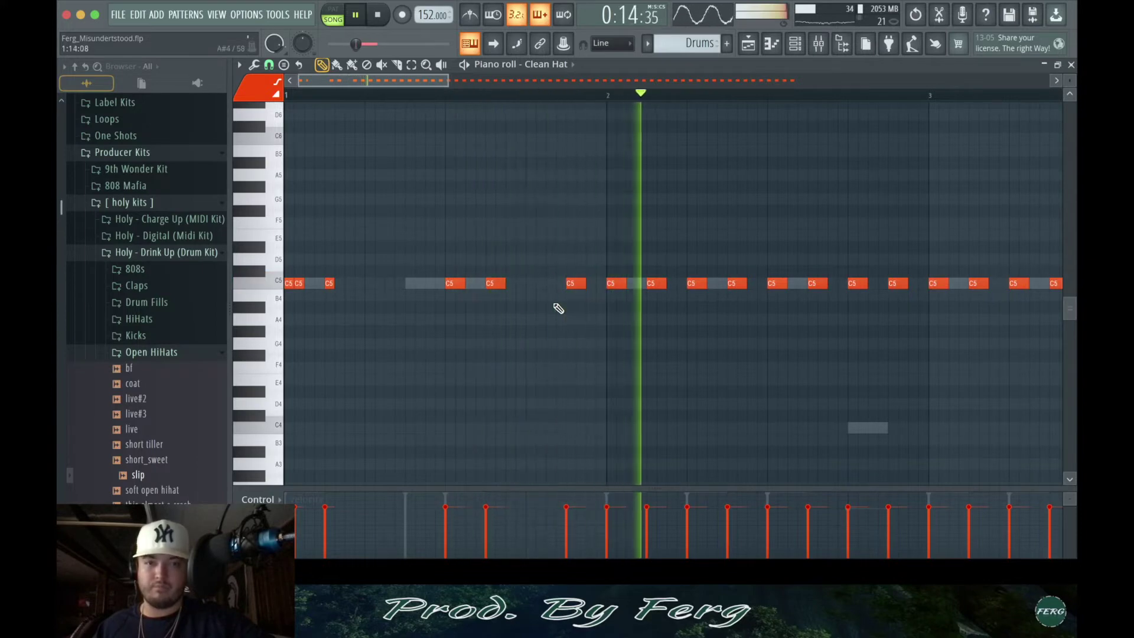
key(space)
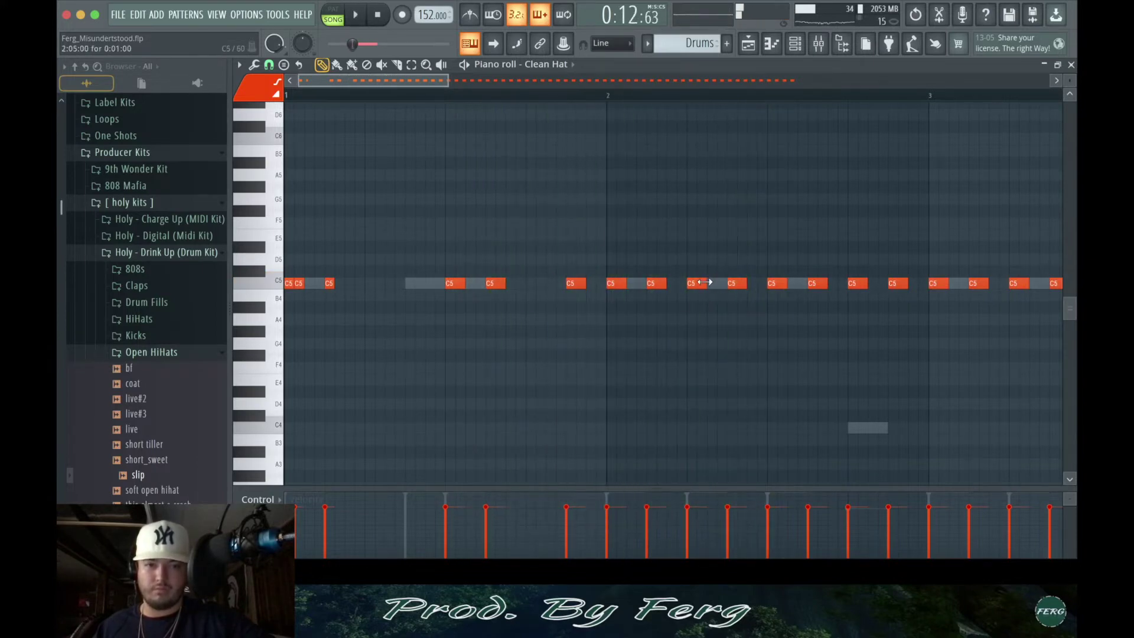
drag(447, 78, 602, 209)
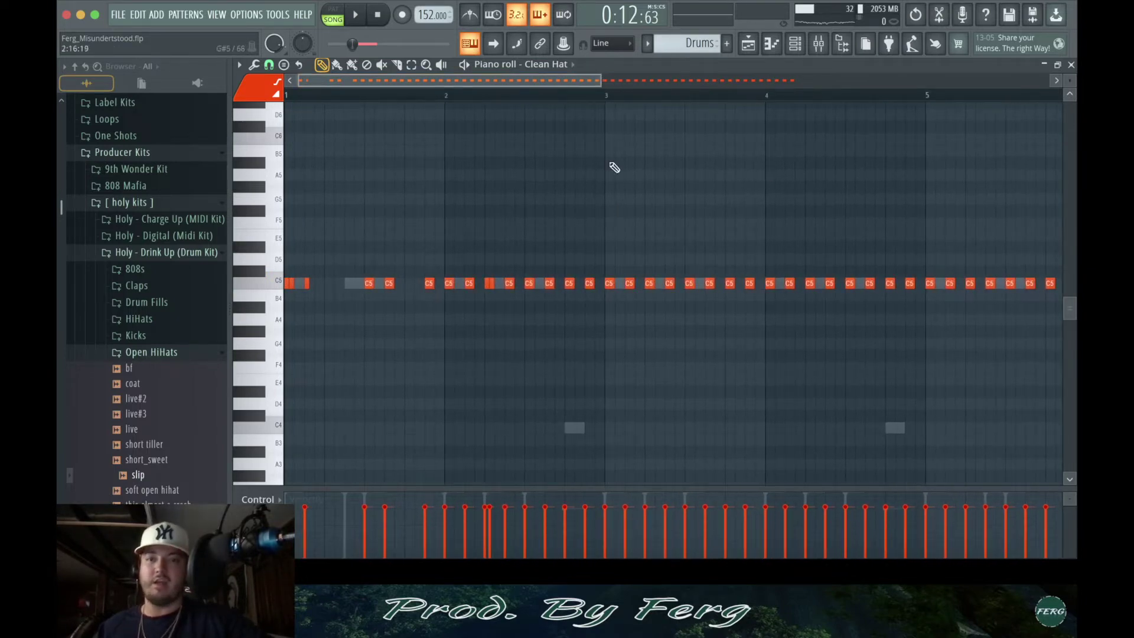
drag(596, 82, 470, 156)
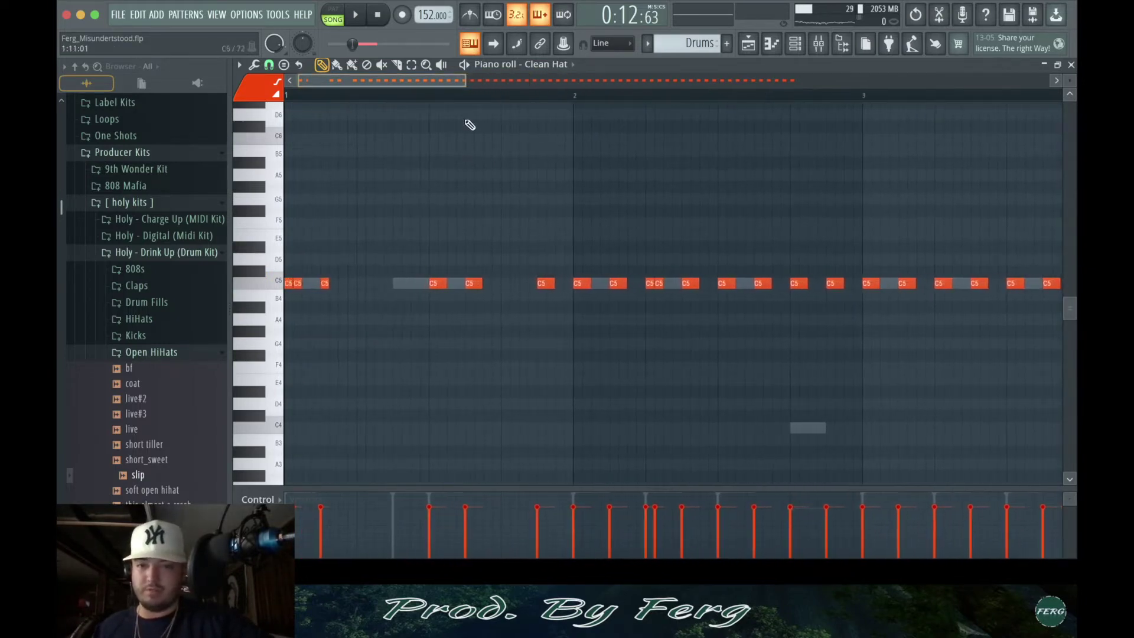
drag(468, 83, 604, 222)
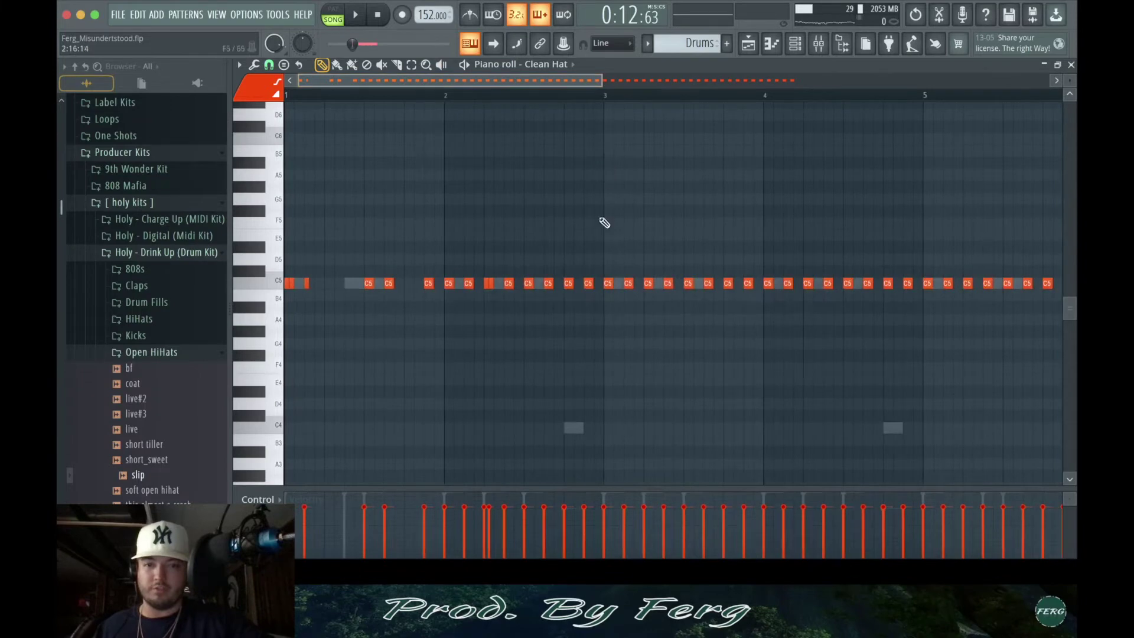
drag(610, 95, 542, 120)
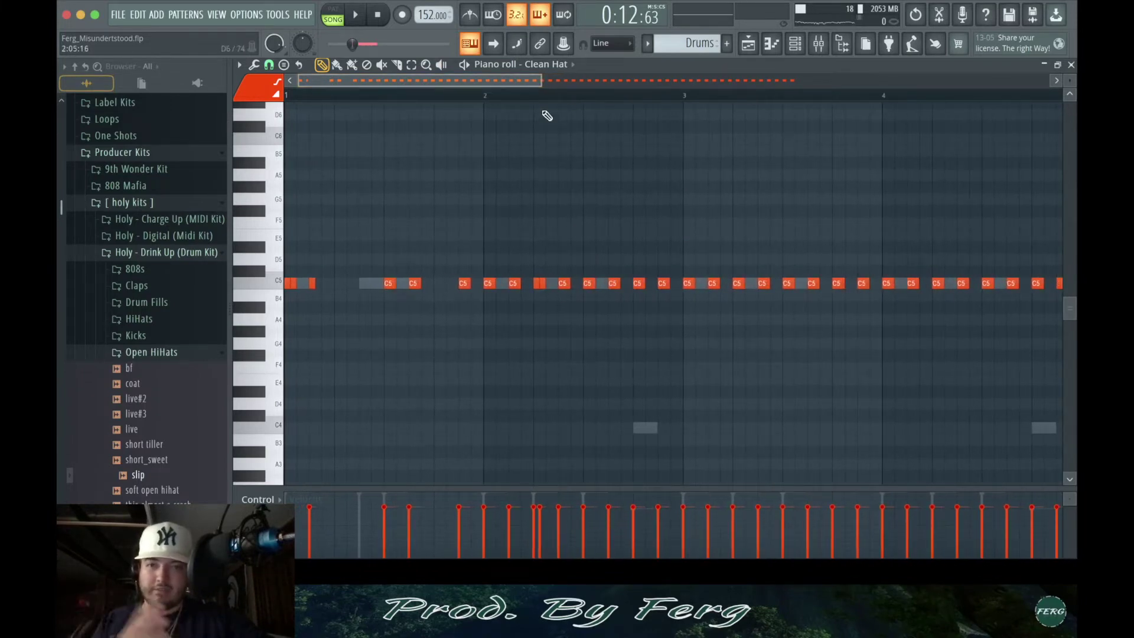
drag(538, 79, 513, 230)
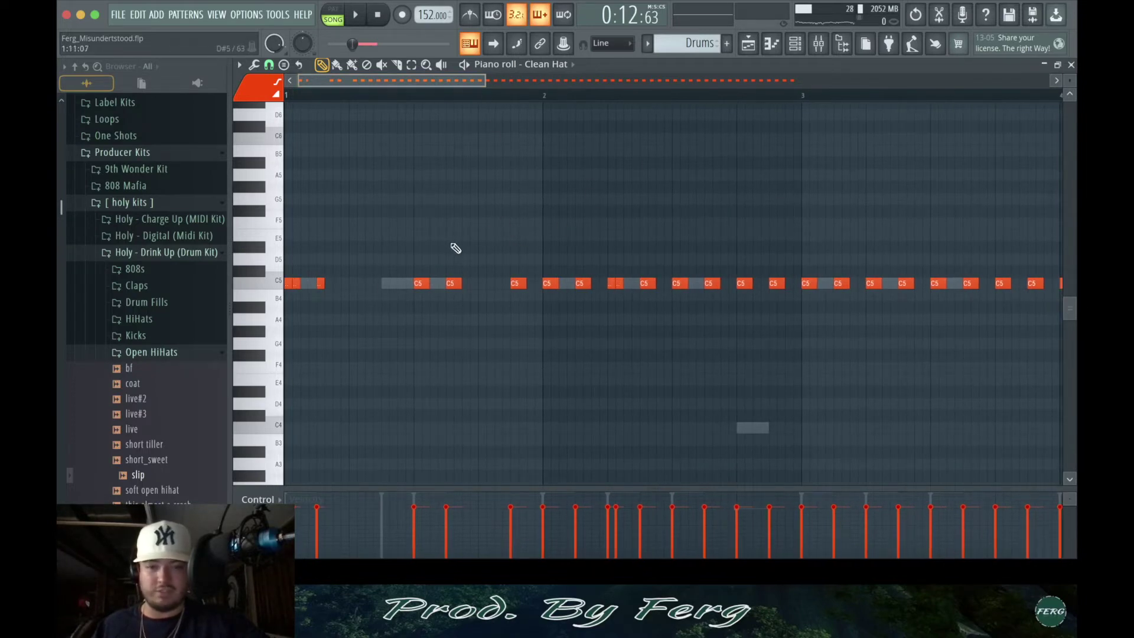
- Add half-step hits to form a three-hit hat roll at step 13 of bar 2, plus a lower-pitched hit at step 15
key(space)
drag(485, 79, 582, 119)
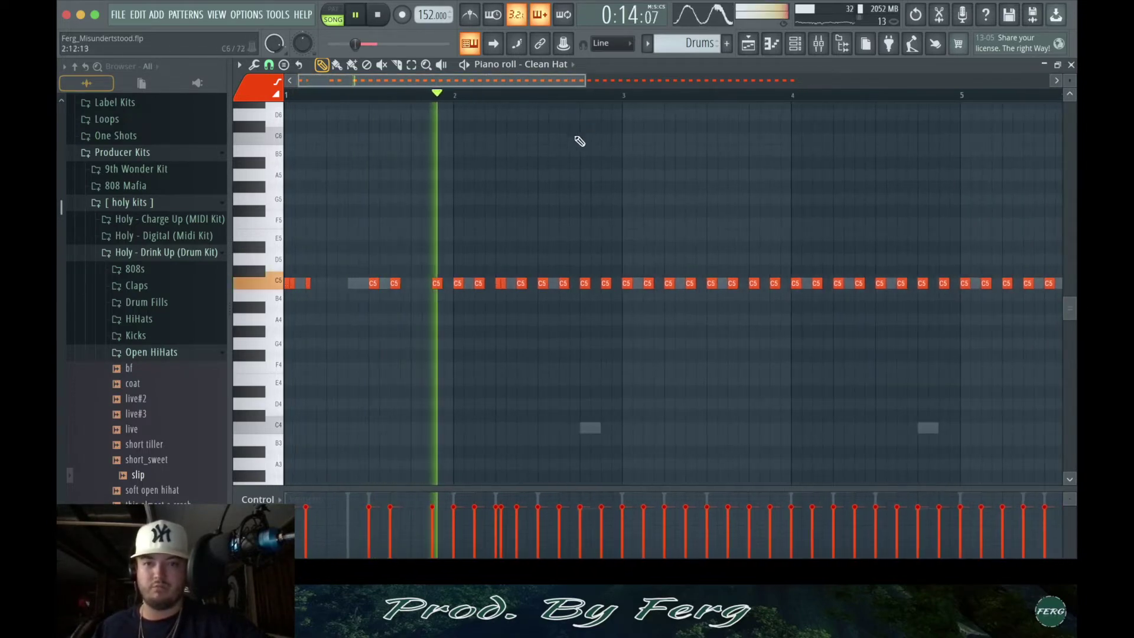
drag(589, 286, 582, 293)
click(587, 273)
click(592, 282)
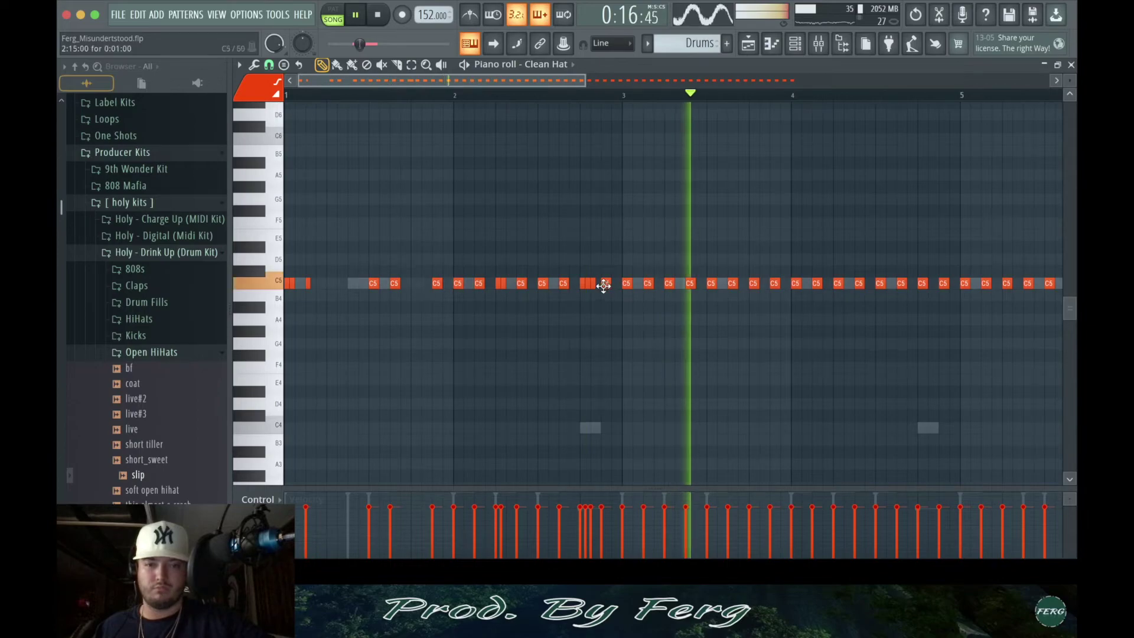
drag(602, 283, 599, 344)
- Double the Clean Hat hits at steps 1, 5 and 13 of bar 3 with half-step notes and clear the hit at step 9
key(space)
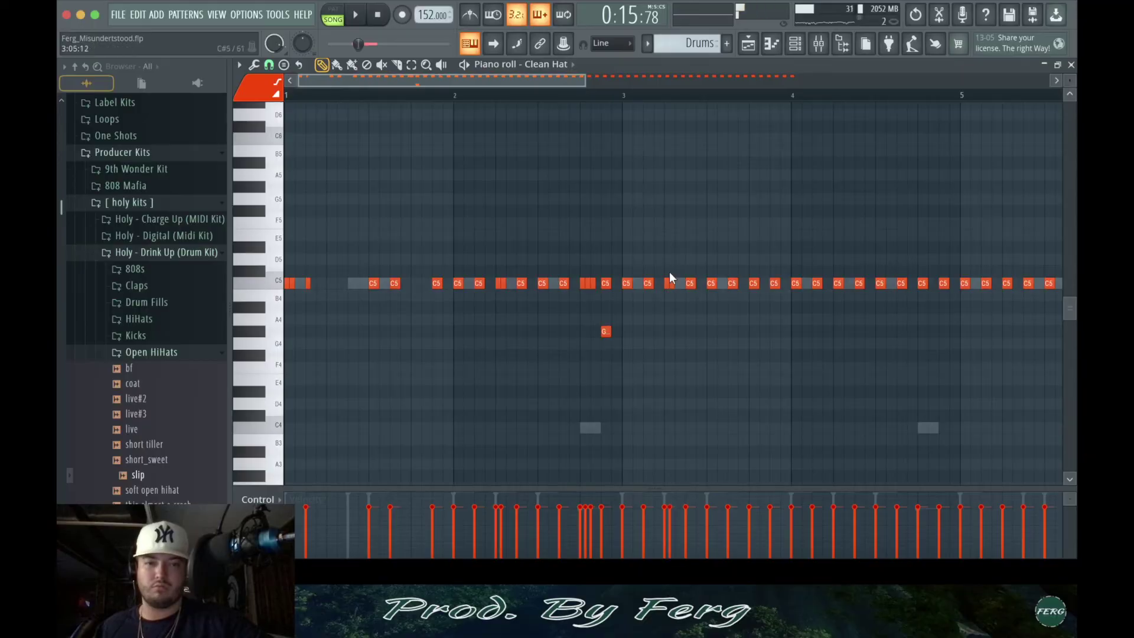
key(space)
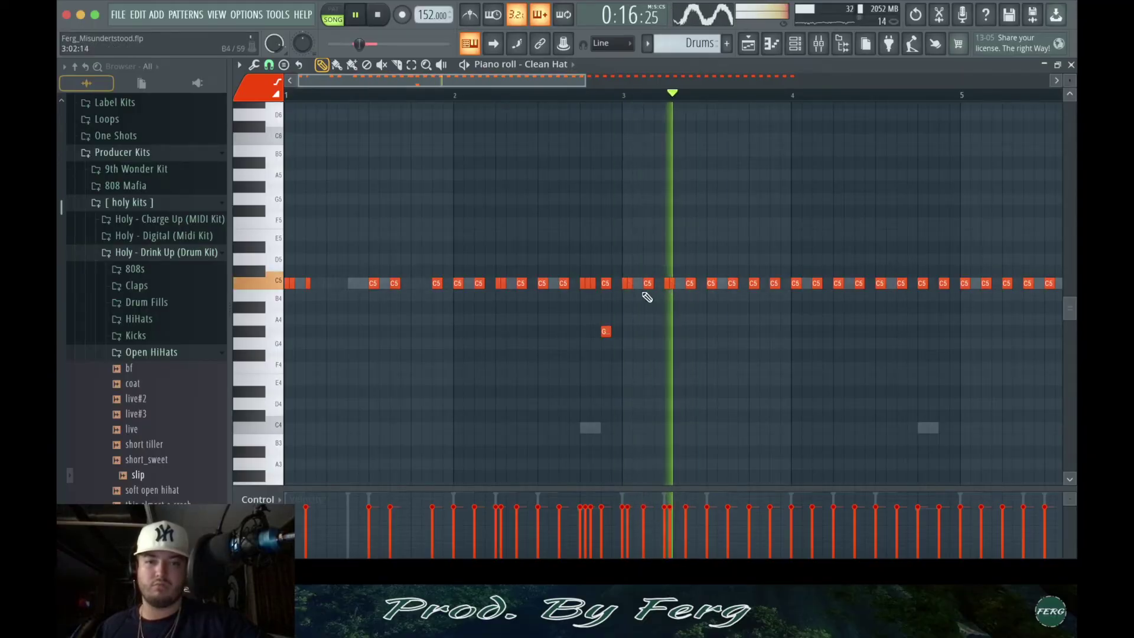
right_click(730, 284)
right_click(711, 284)
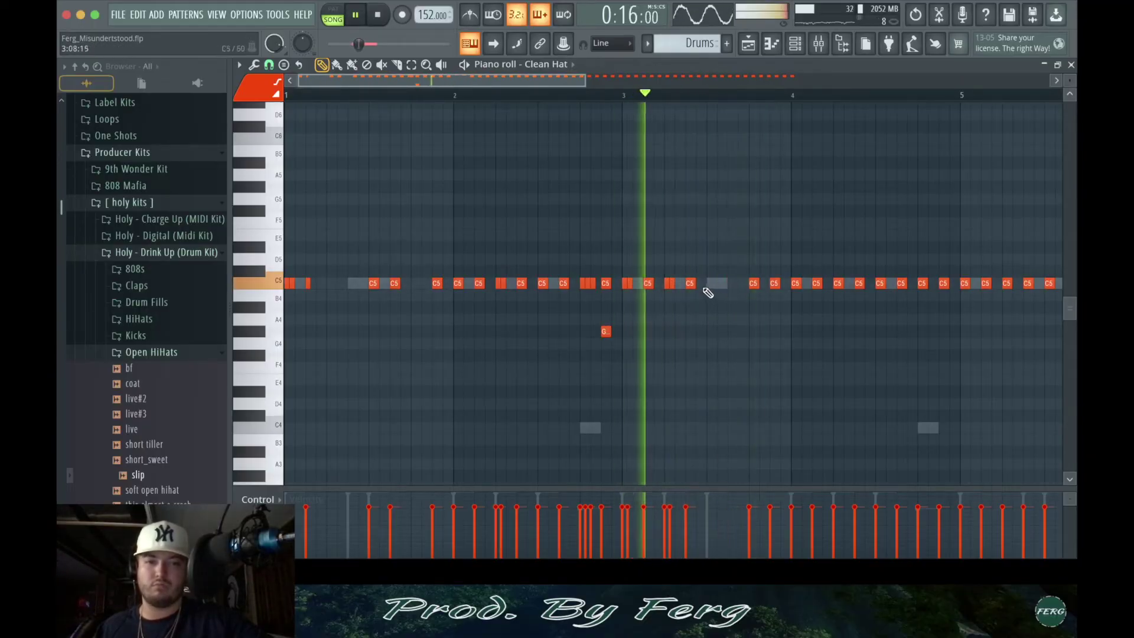
click(729, 284)
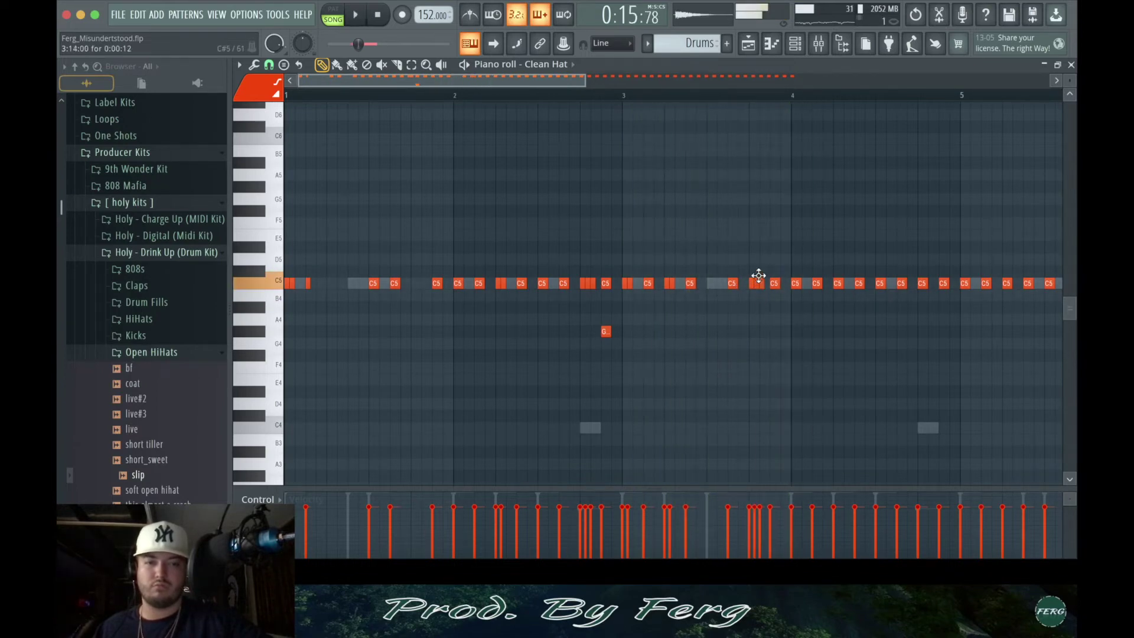
- Build a roll of five half-step-spaced Clean Hat hits from step 13 to step 15 of bar 4, ending on a two-step note
key(space)
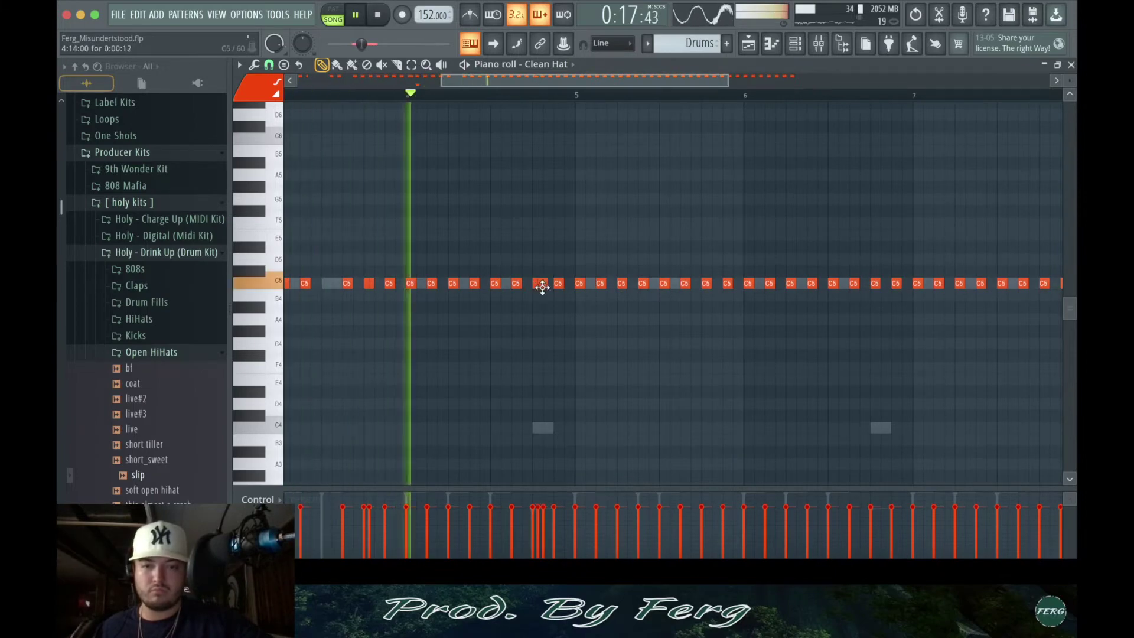
key(space)
mouse_move(538, 284)
mouse_down()
mouse_move(558, 284)
mouse_move(532, 315)
mouse_move(574, 319)
mouse_up()
right_click(560, 284)
key(space)
- Transpose the bar 4 hat roll down five semitones to G4, taper its velocities progressively lower and play it back
key(shift+Down)
key(shift+Down)
key(shift+Down)
key(shift+Down)
key(shift+Down)
key(space)
click(541, 520)
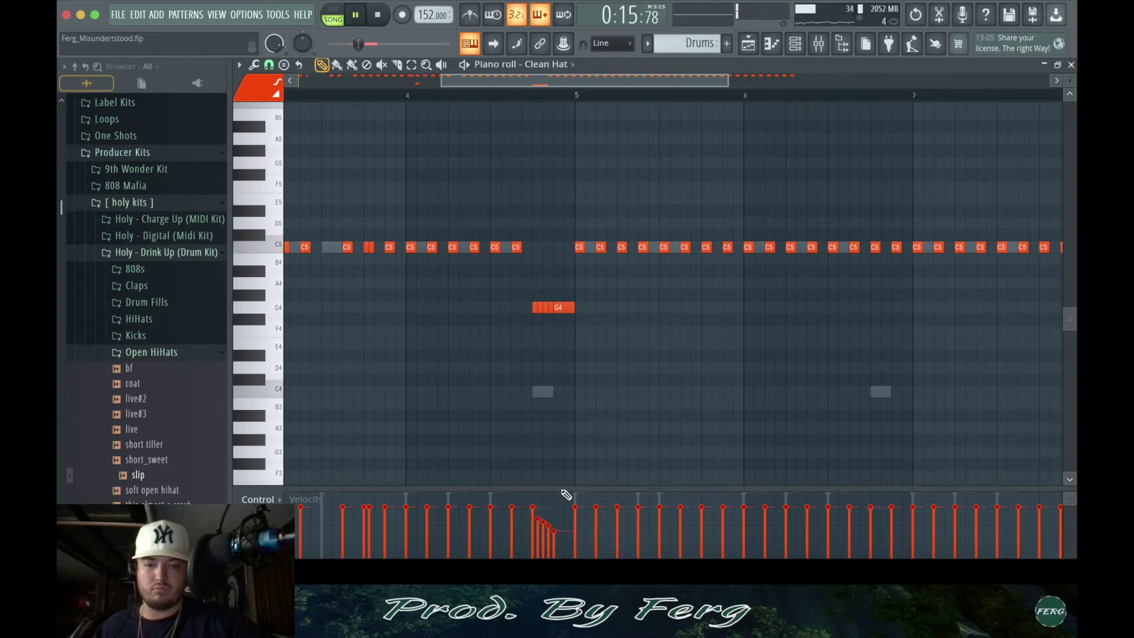
key(space)
scroll(734, 80, down, 2)
key(space)
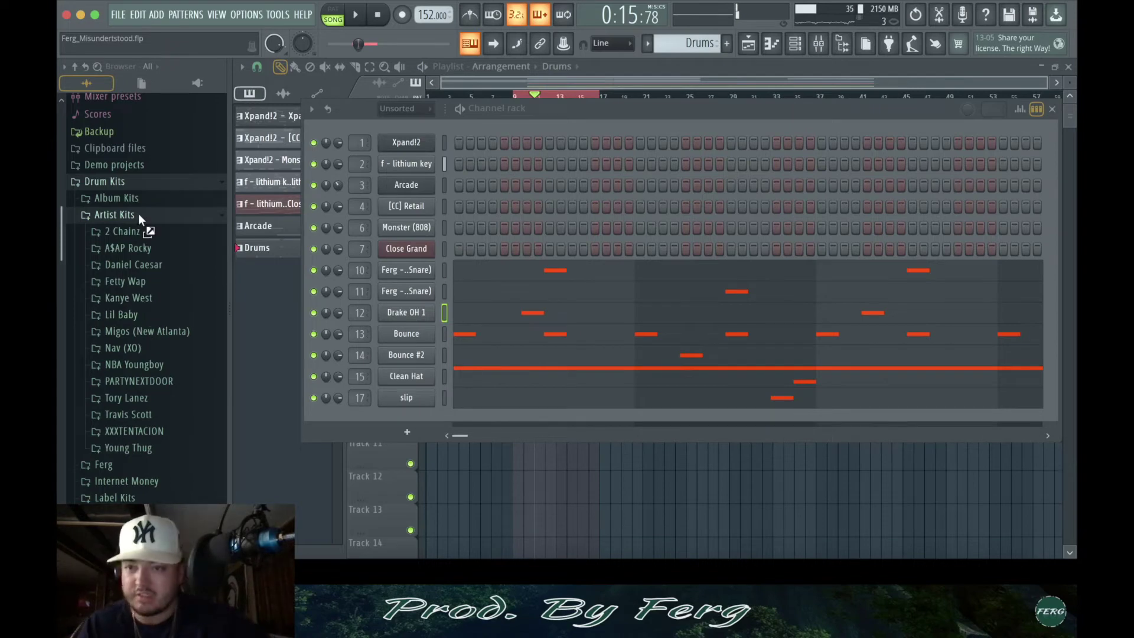
- Collapse the Artist Kits folder in the sample browser and expand the Album Kits folder
click(138, 214)
click(106, 278)
click(130, 275)
click(130, 277)
click(124, 293)
click(884, 558)
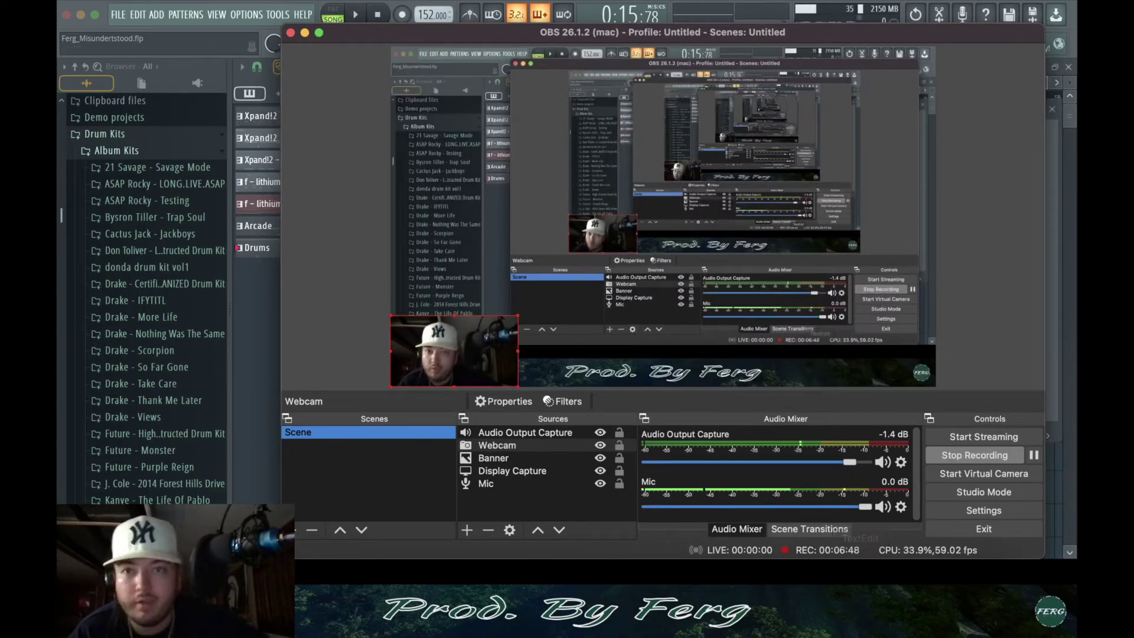
click(305, 33)
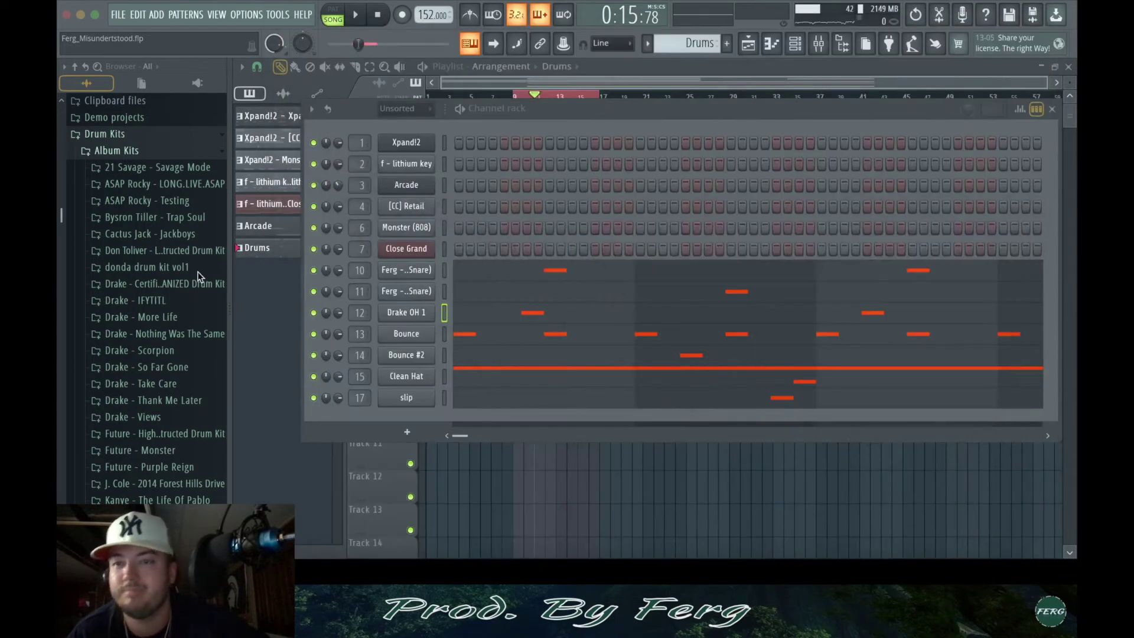
- Load kick (get along better) from the Drake - Certified Lover Boy kit as a new channel and slightly boost its gain
click(177, 284)
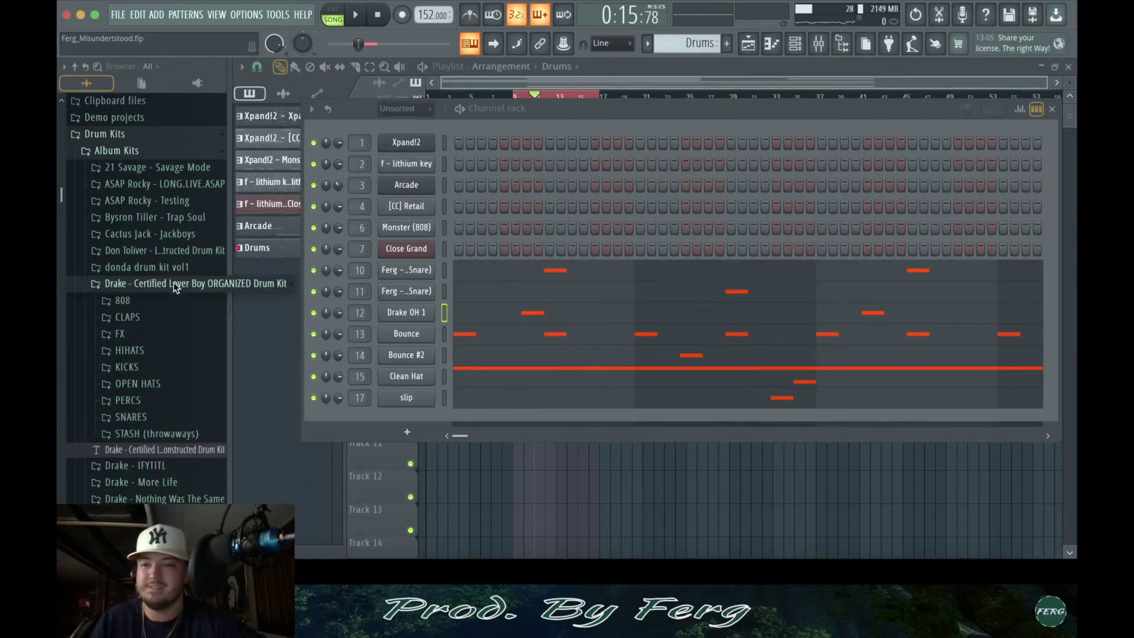
click(146, 366)
click(177, 451)
scroll(165, 417, down, 2)
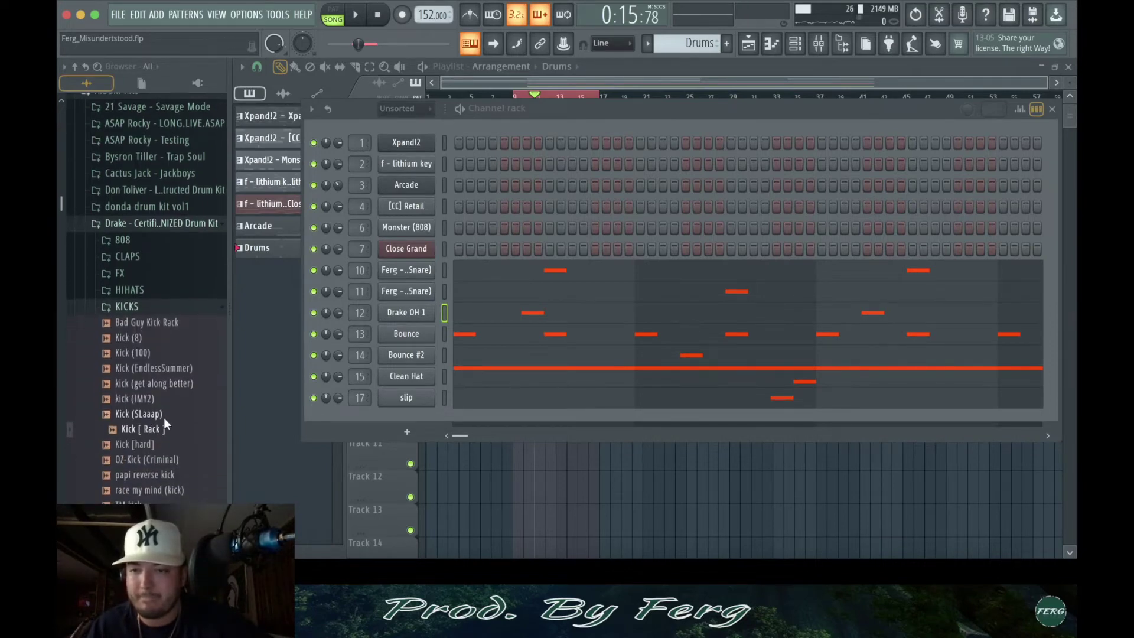
click(159, 385)
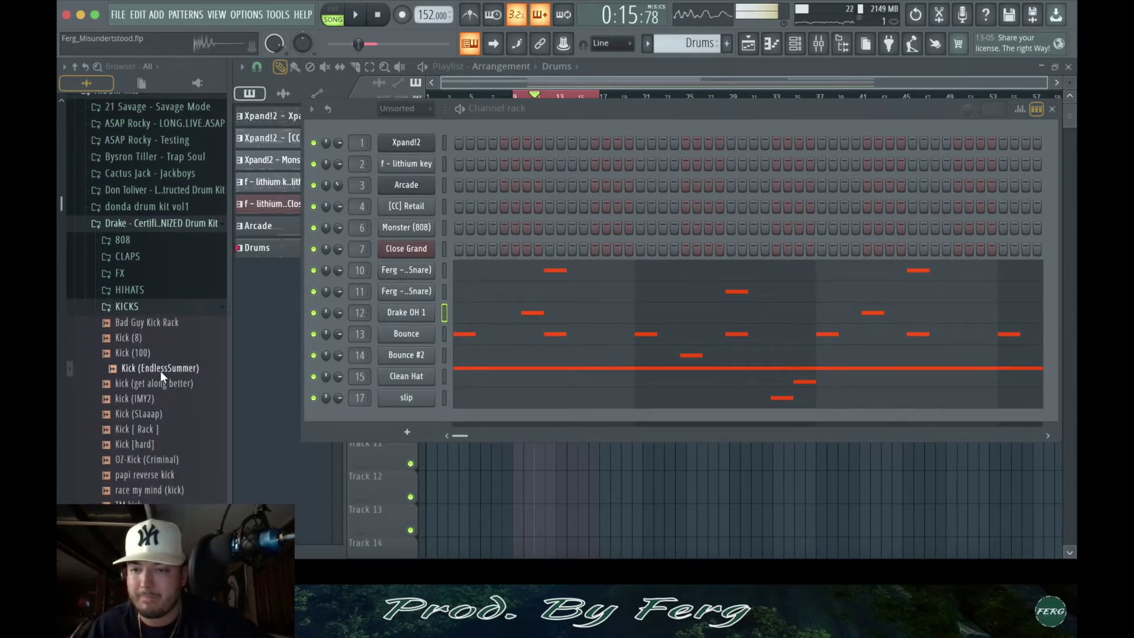
drag(160, 383, 418, 413)
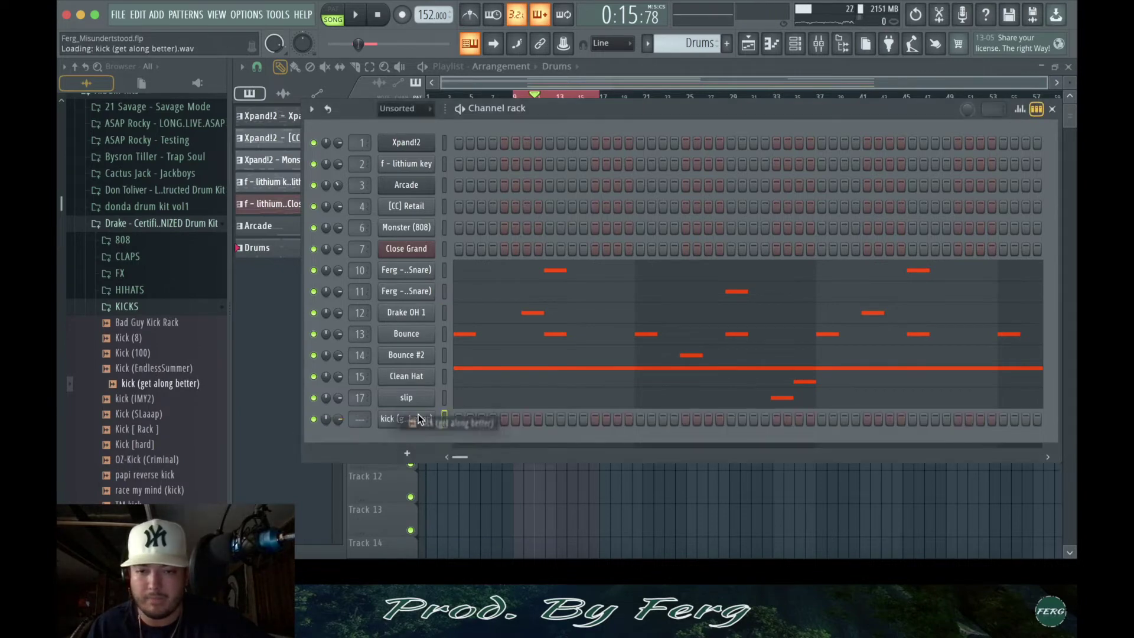
click(322, 173)
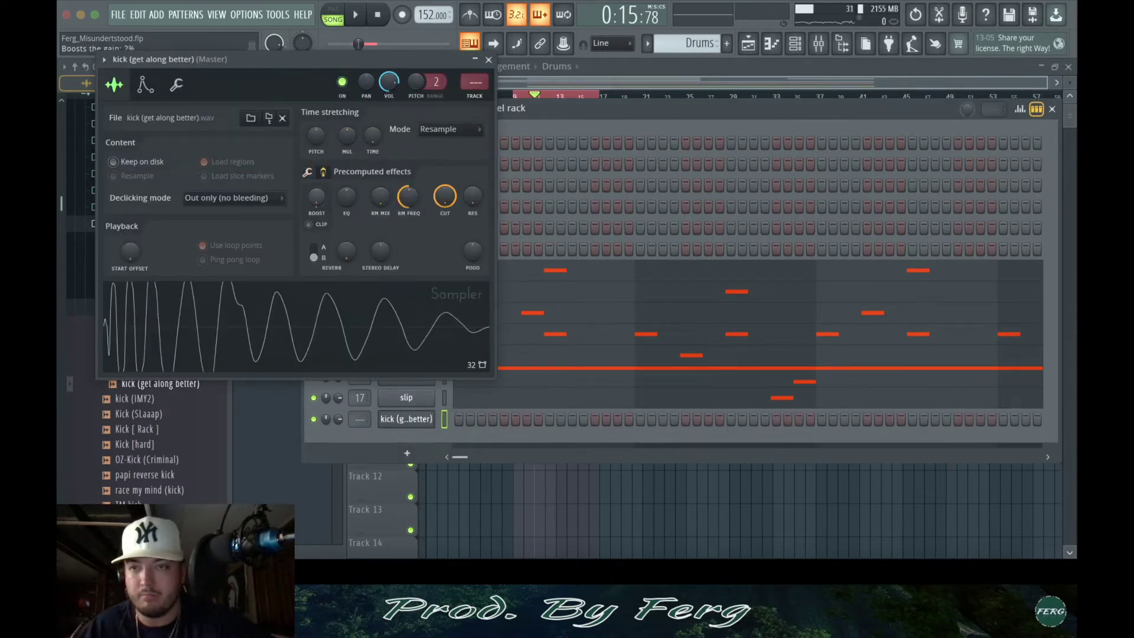
click(489, 60)
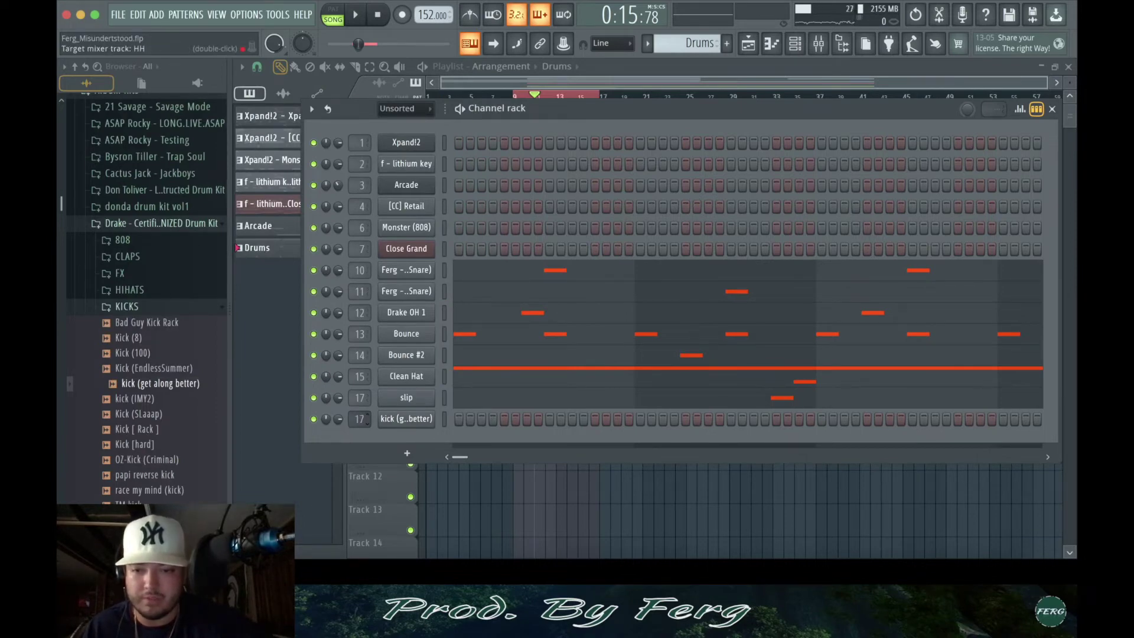
- Route the kick channel to mixer track 18 and place a two-step C5 kick at the start of bar 1
right_click(436, 420)
click(423, 426)
right_click(431, 420)
click(527, 358)
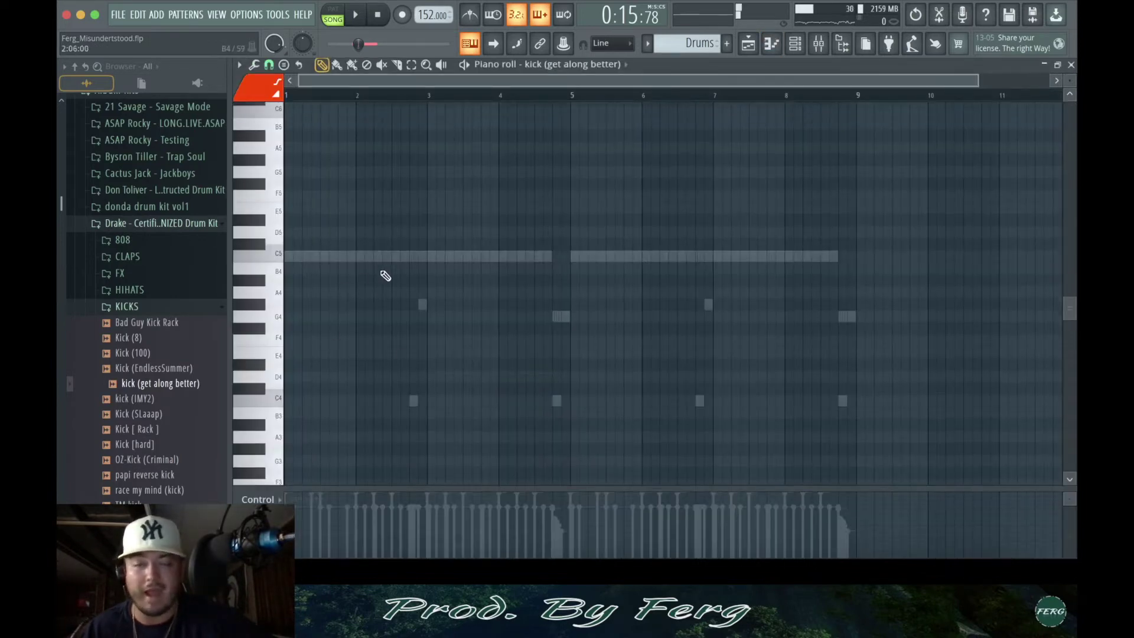
drag(974, 81, 826, 82)
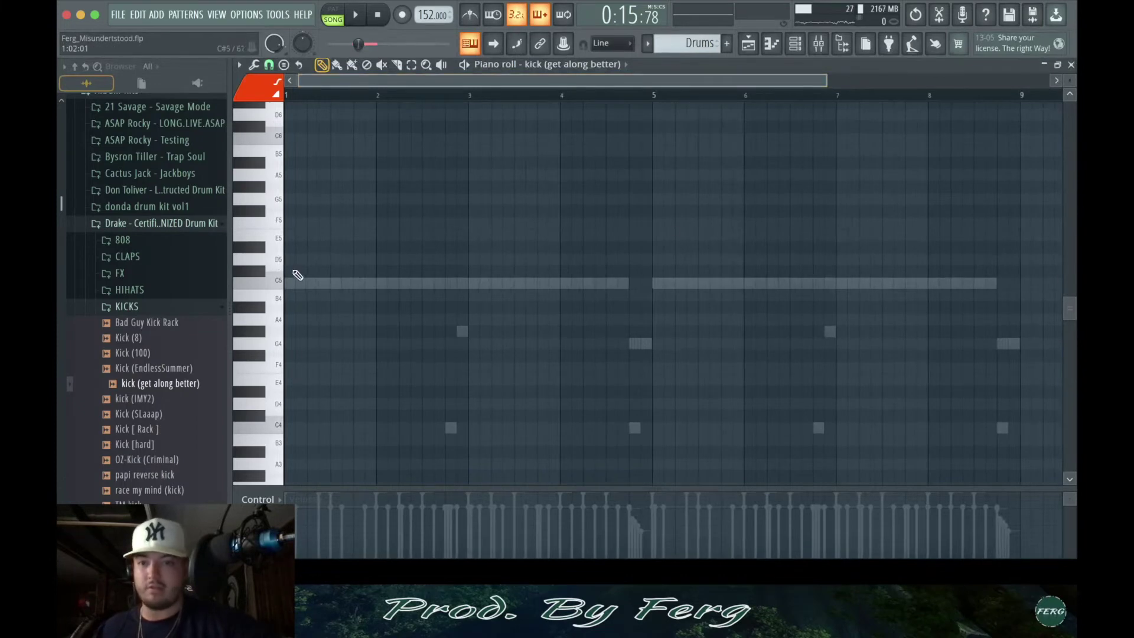
scroll(302, 273, down, 1)
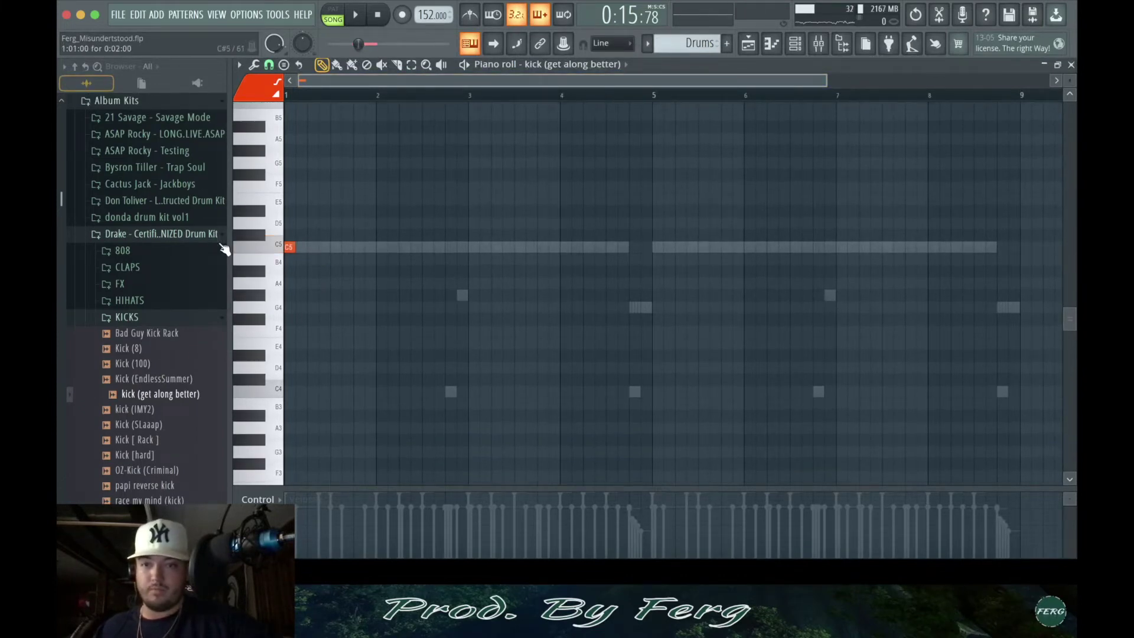
- With the loop playing, try a kick at step 7 of bar 1, remove it, and place a C5 kick at step 5 of bar 2
drag(831, 83, 598, 159)
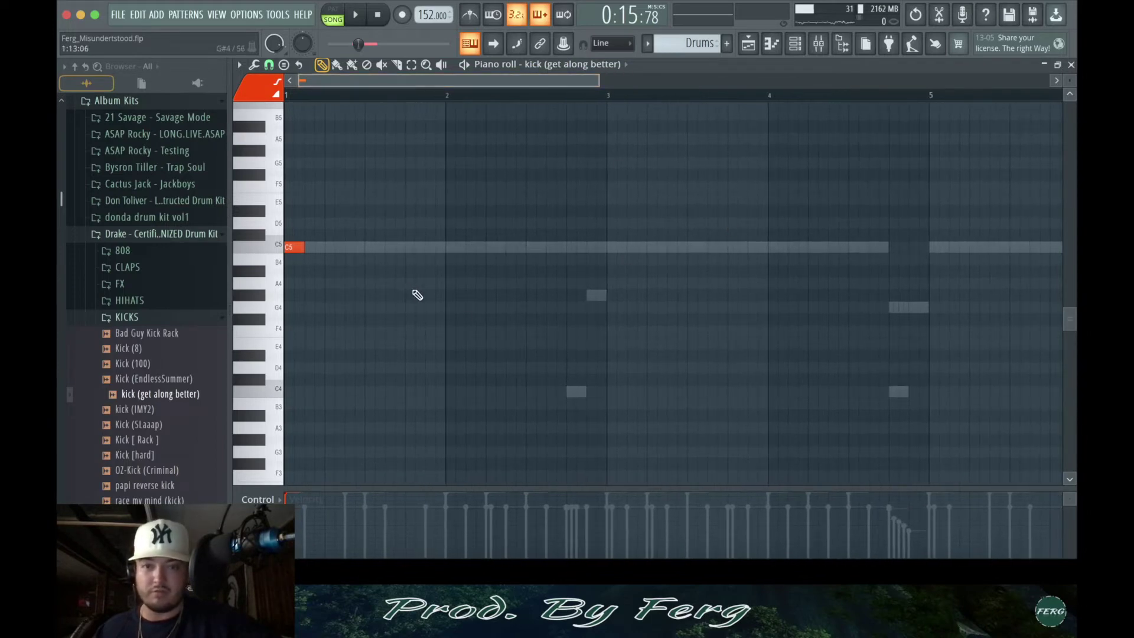
key(space)
click(385, 21)
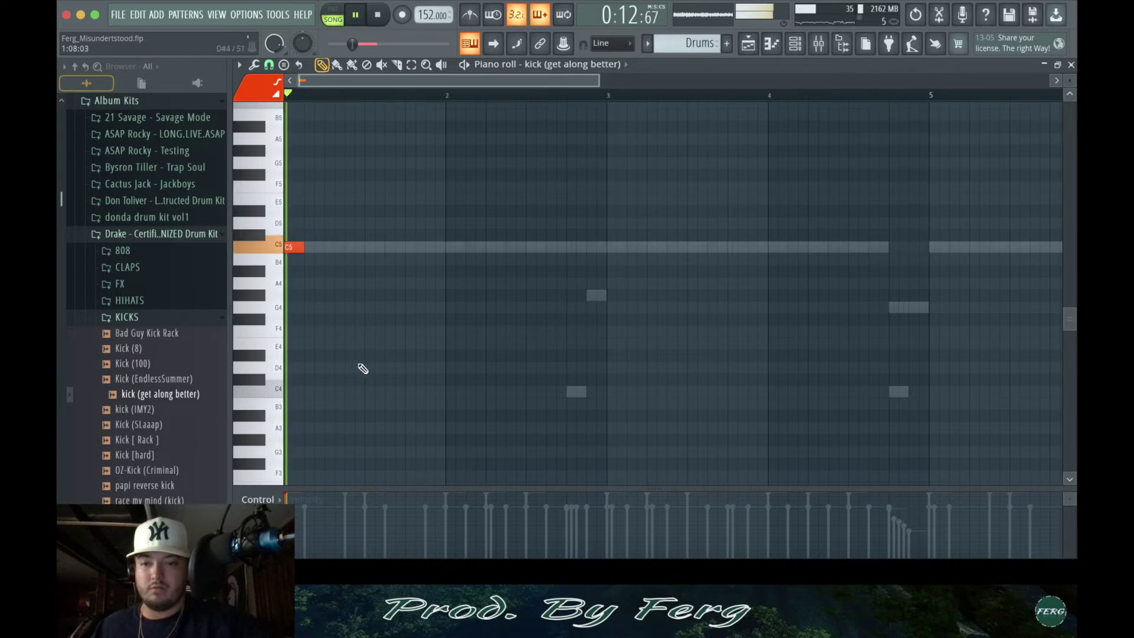
click(355, 247)
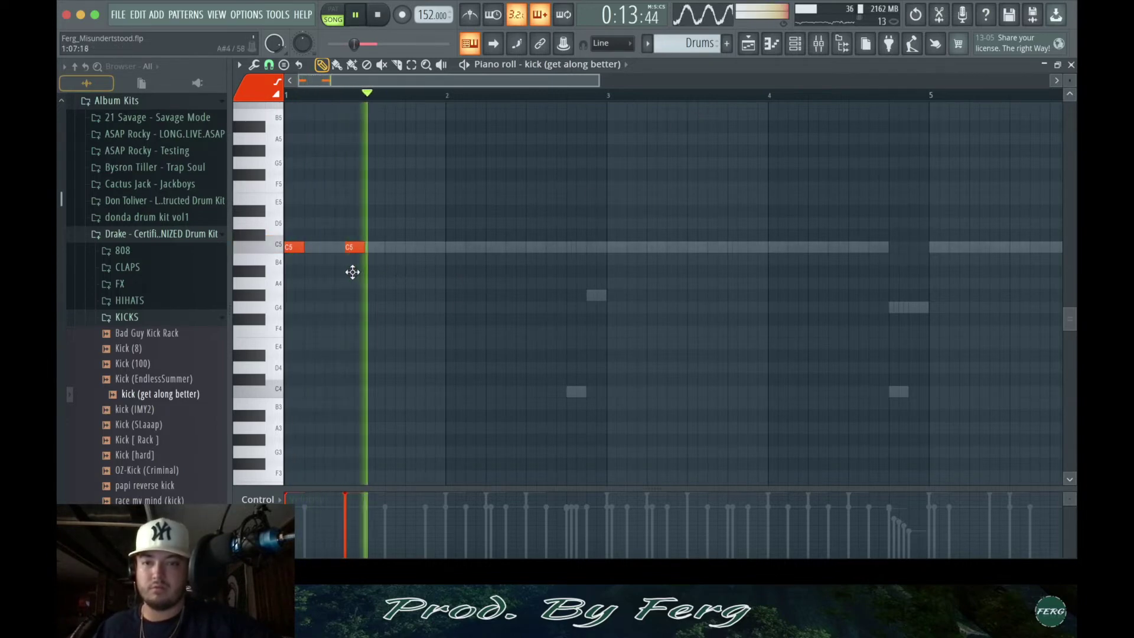
right_click(354, 248)
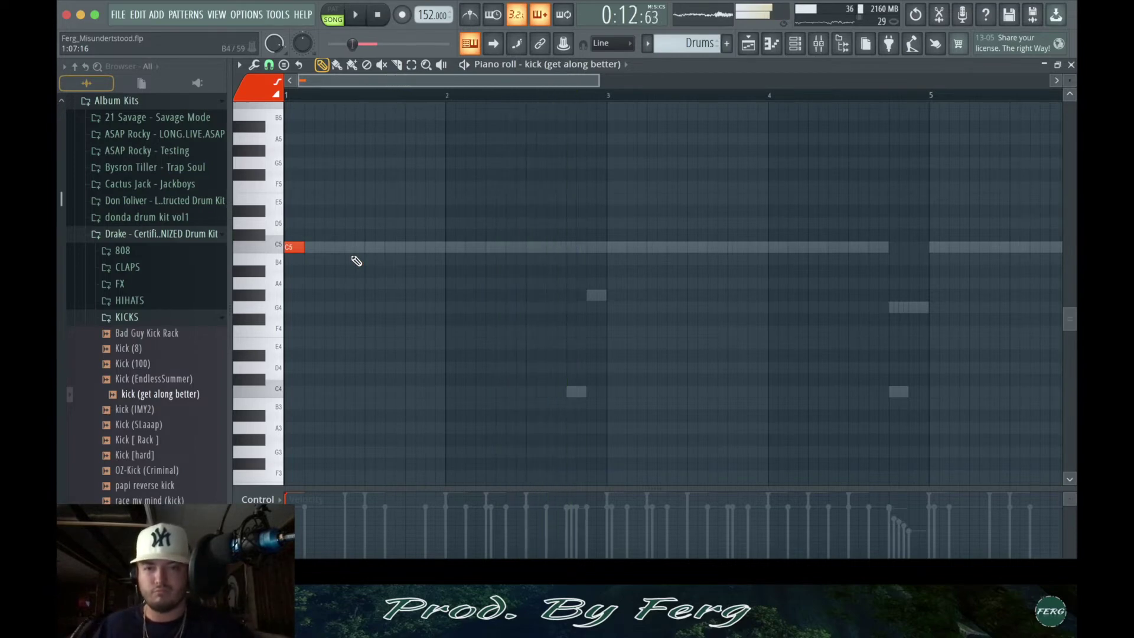
click(479, 247)
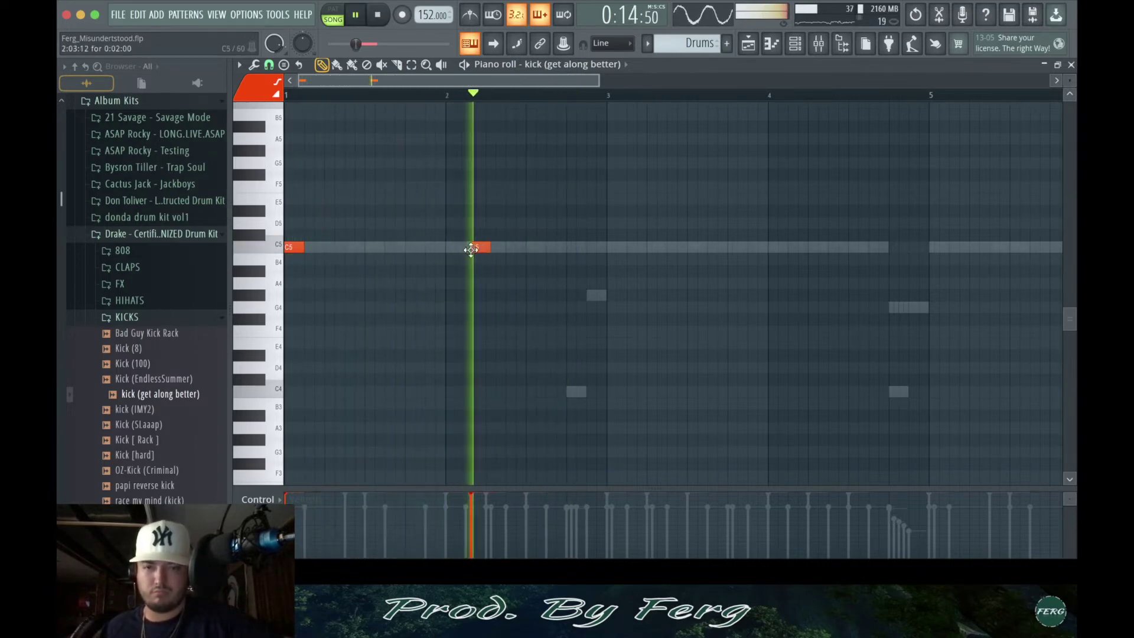
drag(477, 247, 492, 251)
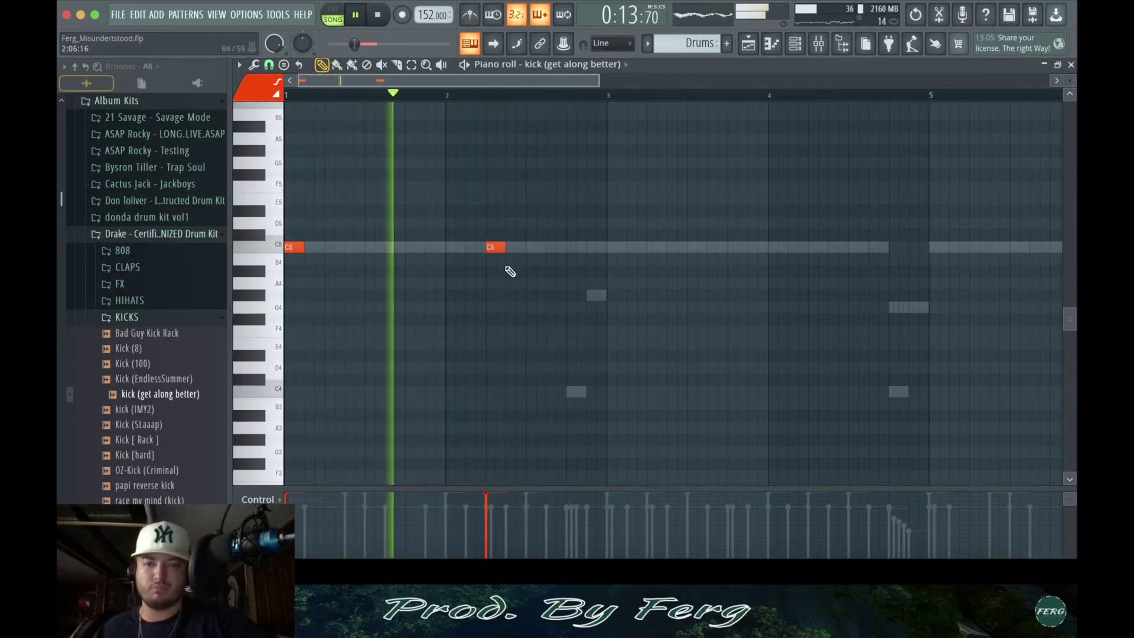
- Add two adjacent C5 kicks, at step 15 of bar 2 and step 1 of bar 3
click(614, 247)
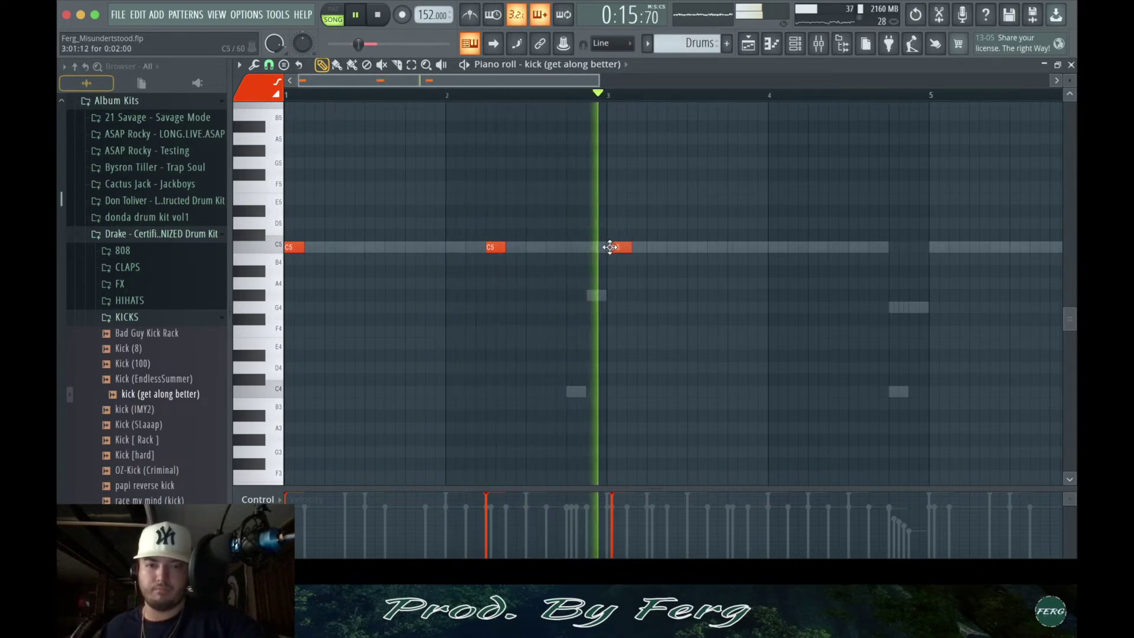
click(586, 248)
right_click(591, 249)
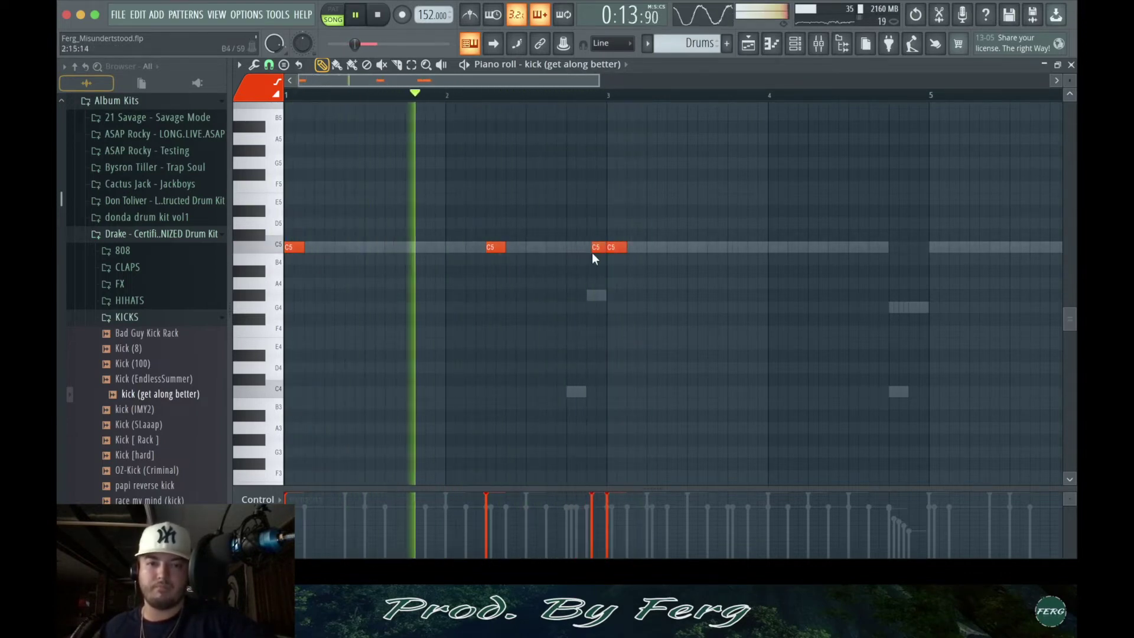
click(591, 249)
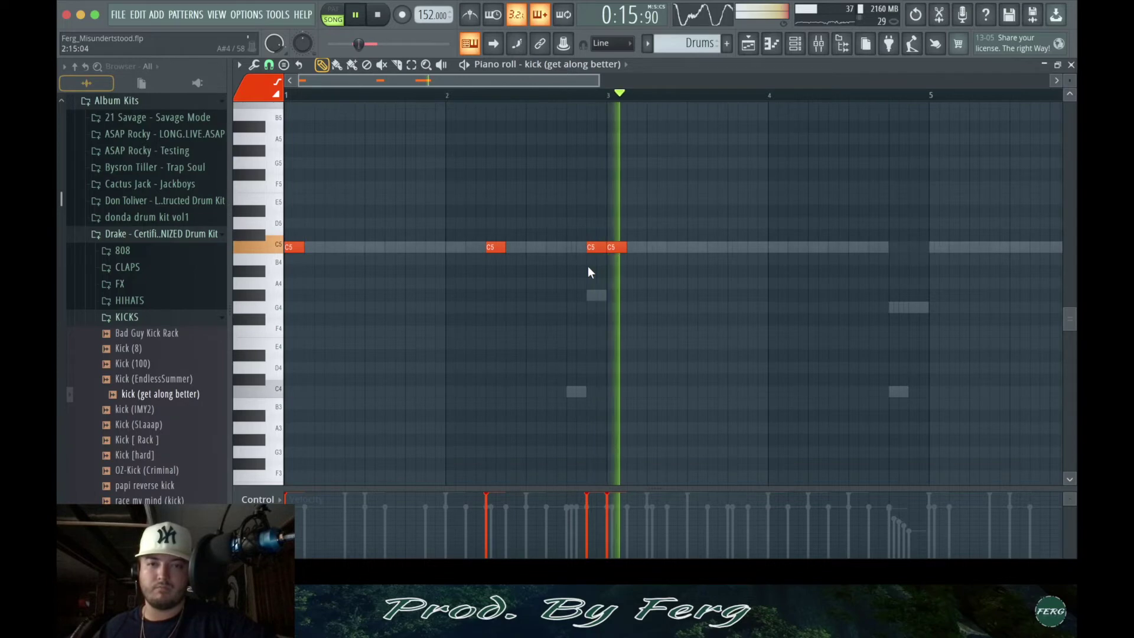
- Add C5 kicks at step 15 of bar 3 and at steps 5 and 13 of bar 4
click(813, 248)
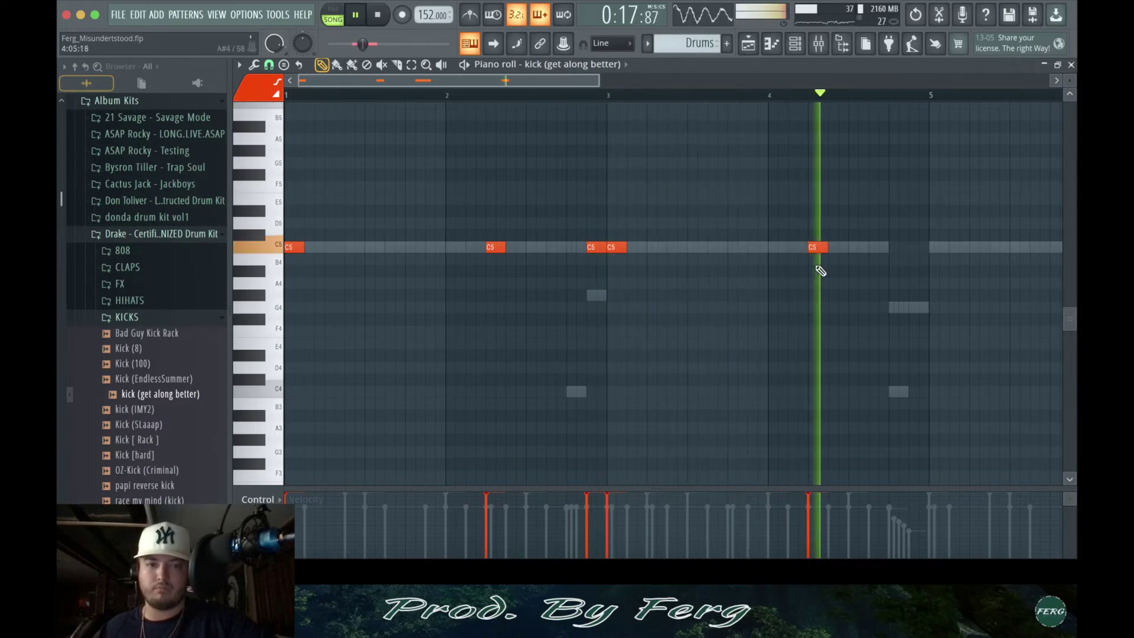
scroll(727, 289, down, 3)
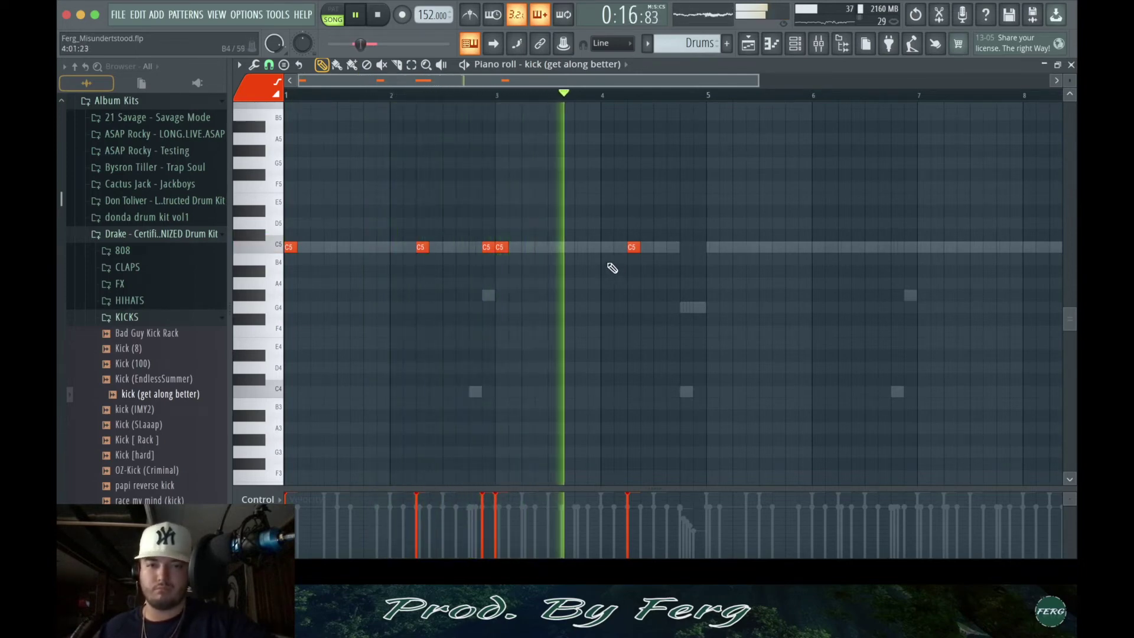
click(498, 94)
click(590, 246)
click(684, 247)
- Duplicate the four-bar kick pattern into bars 5 to 8, deselect the notes and close the piano roll
key(ctrl+b)
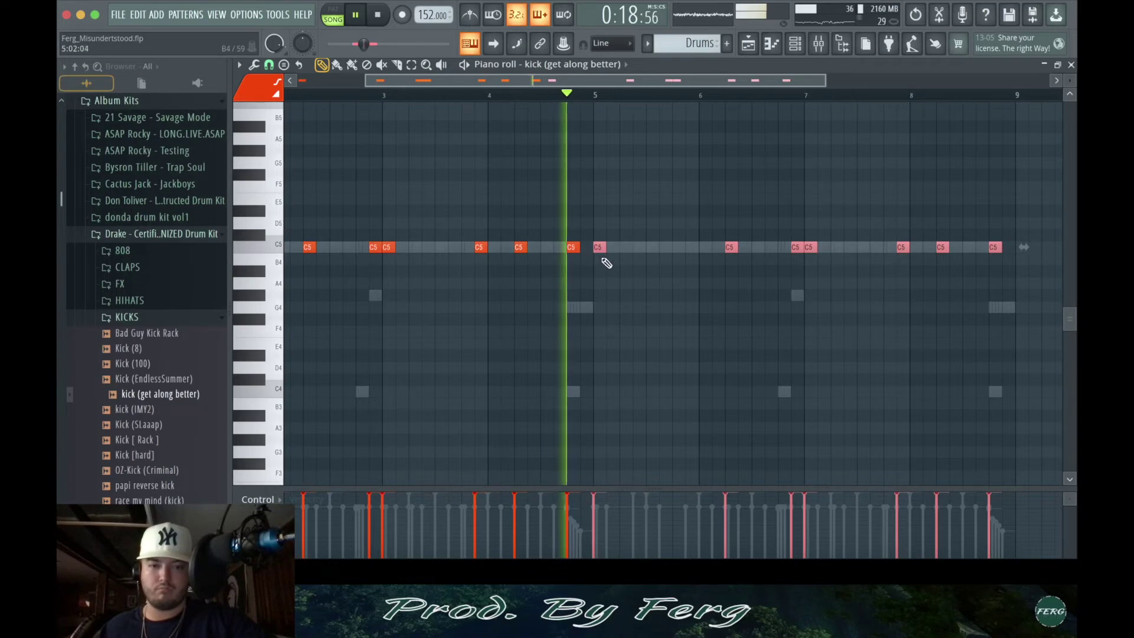
key(ctrl+d)
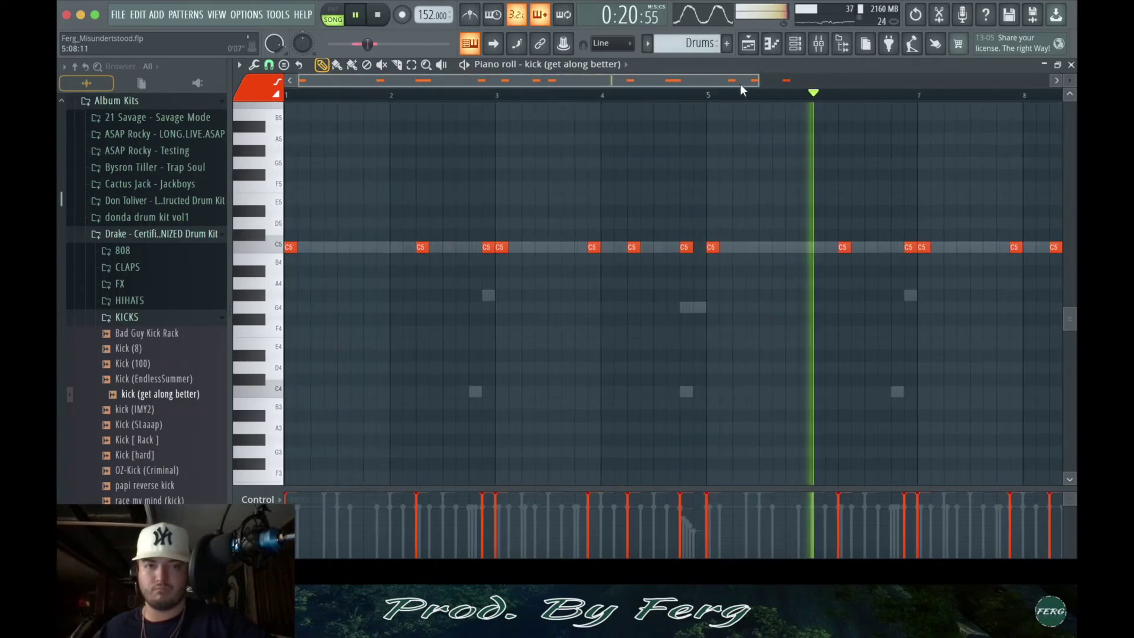
click(972, 127)
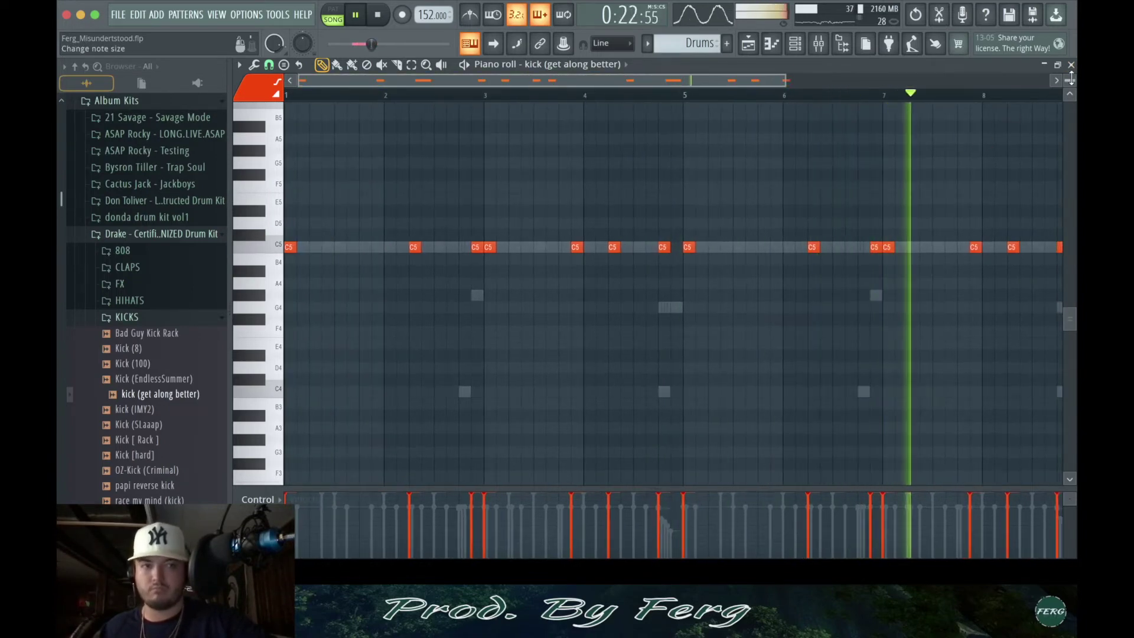
click(1070, 65)
- Increase the boost in the kick sample's precomputed effects and close its channel settings
click(405, 418)
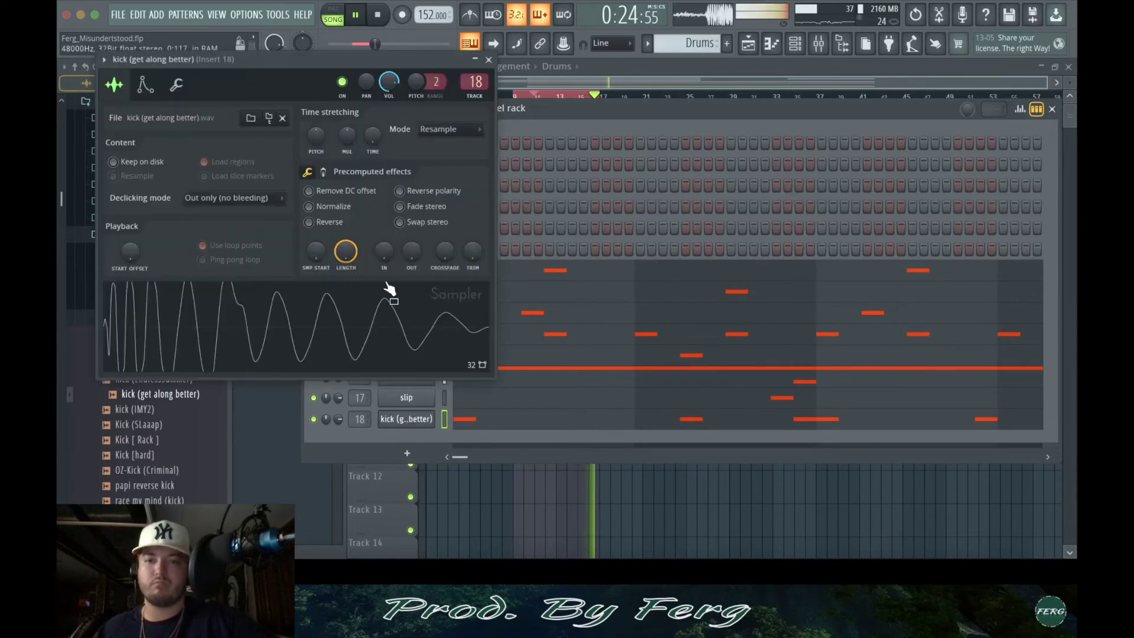
click(323, 172)
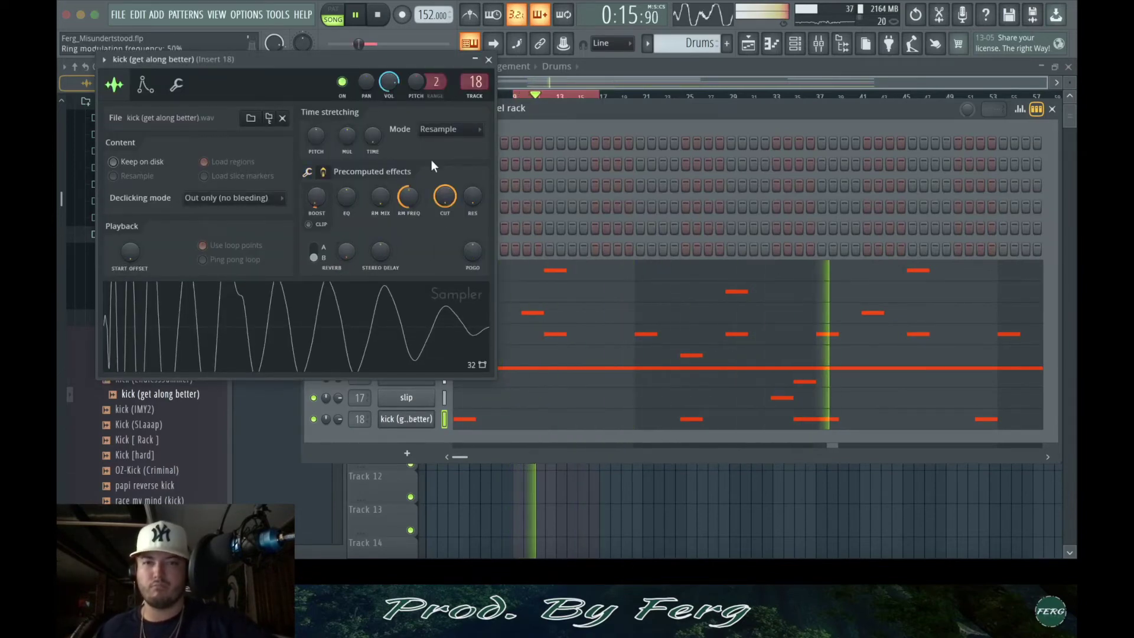
click(488, 60)
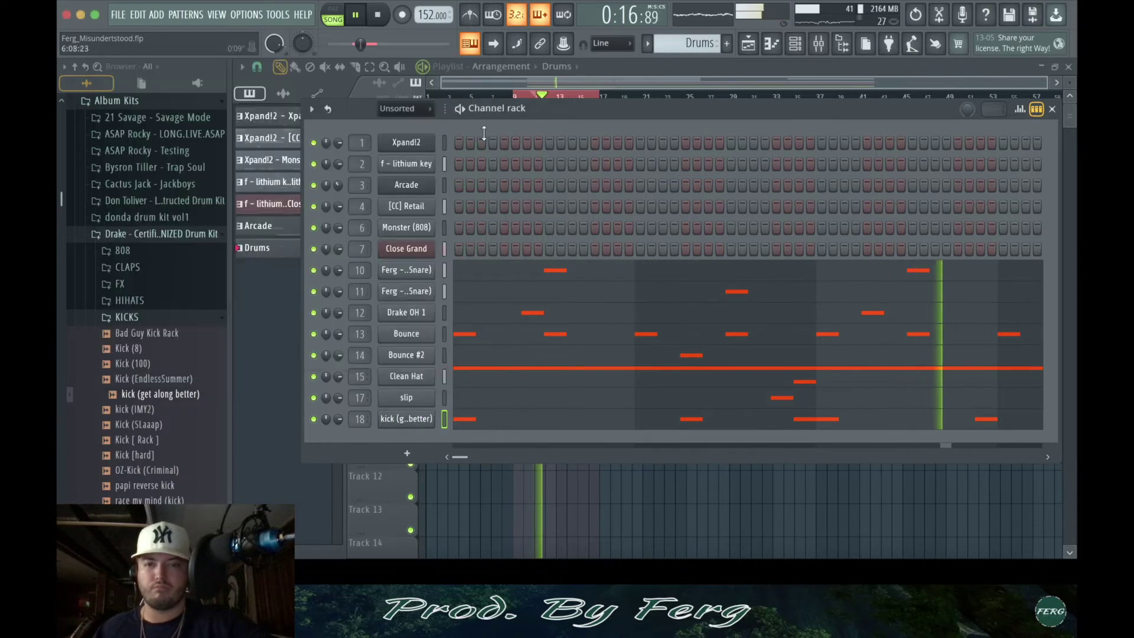
- Collapse the KICKS folder in the sample browser and hide the channel rack to reveal the playlist
click(141, 319)
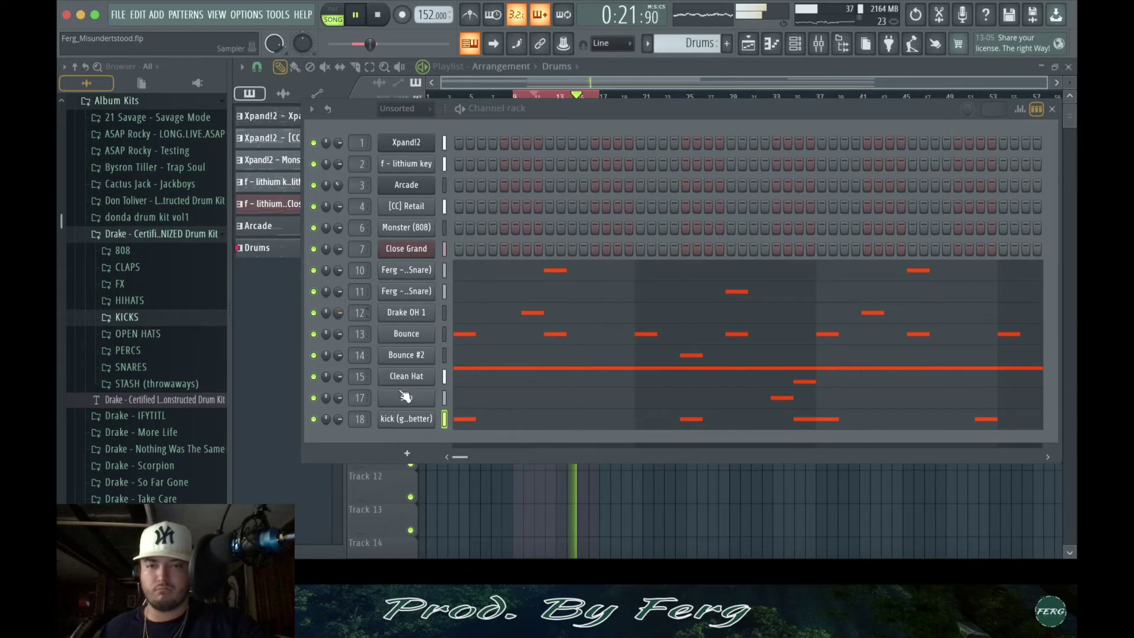
click(454, 468)
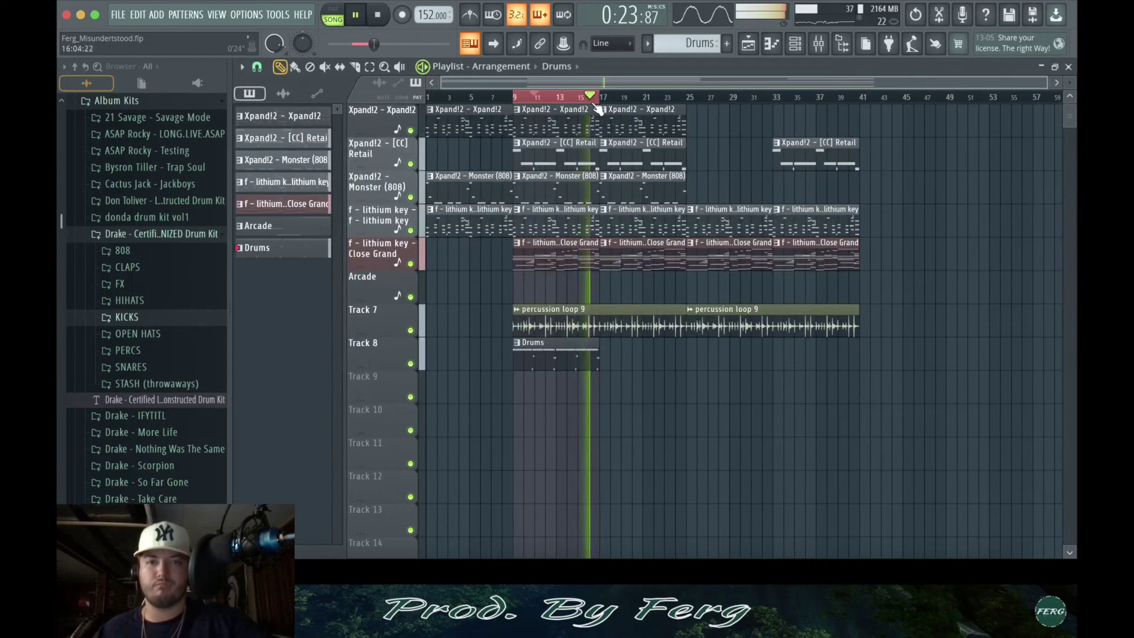
mouse_move(513, 99)
mouse_down()
mouse_move(532, 116)
mouse_move(508, 114)
mouse_up()
- Stop playback and split the Drums pattern by channel
key(space)
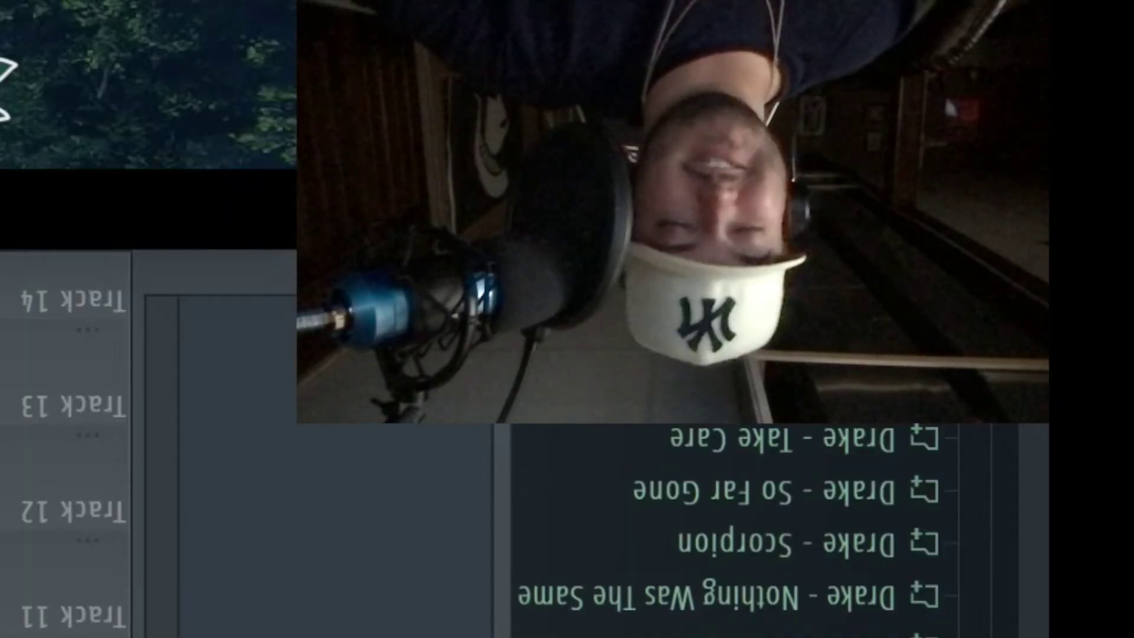
right_click(40, 585)
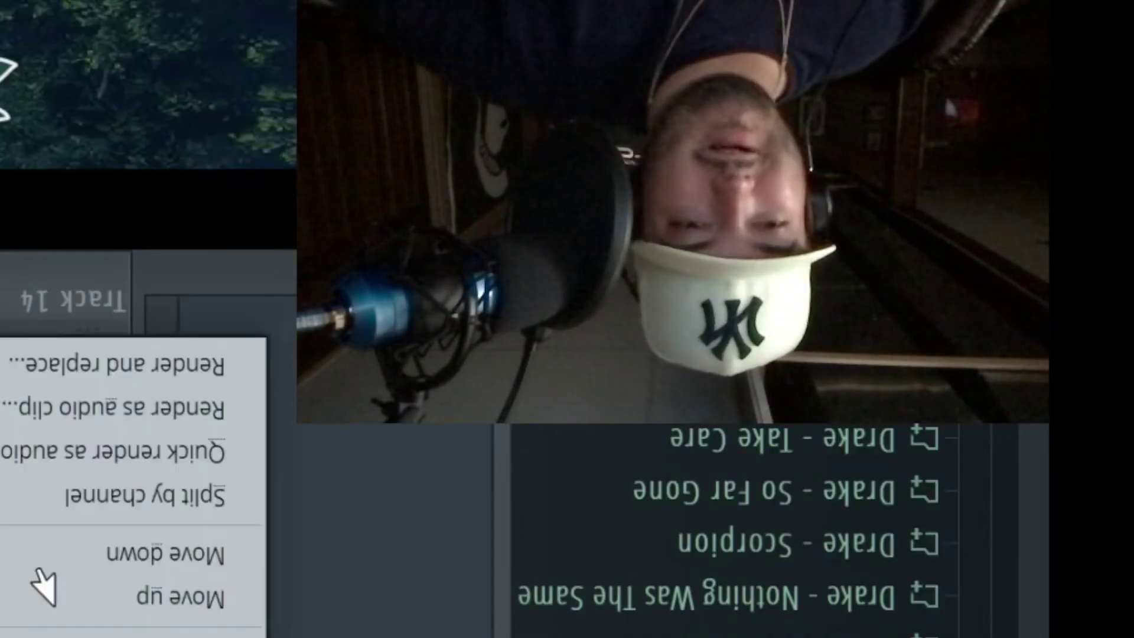
click(44, 483)
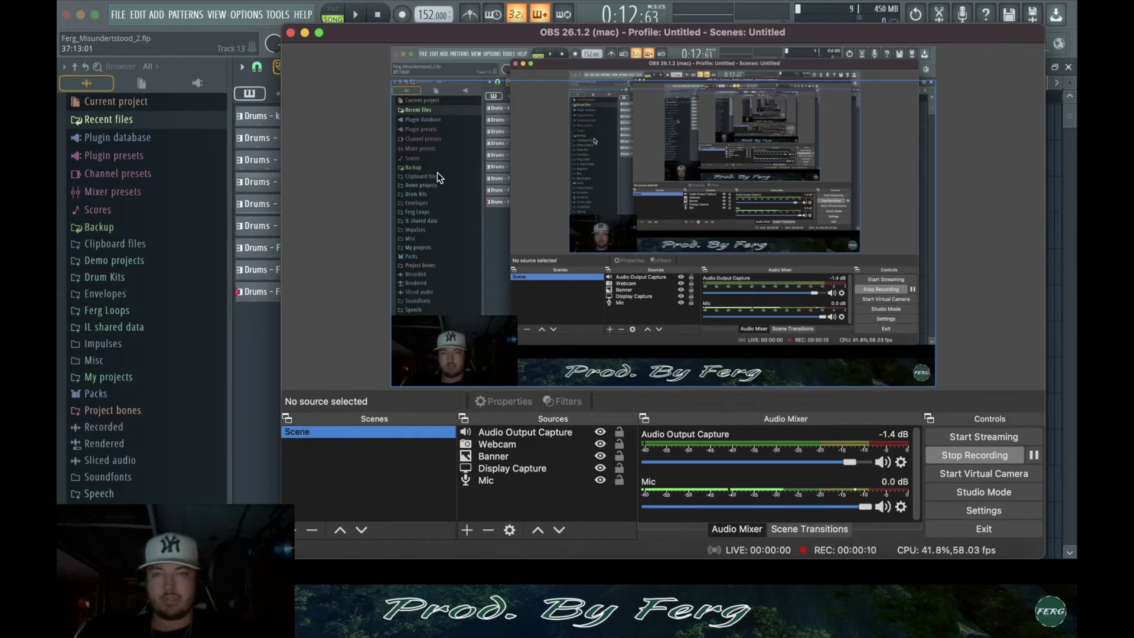
- Hide the OBS window, play the arrangement from just before bar 9 and open the mixer
click(305, 32)
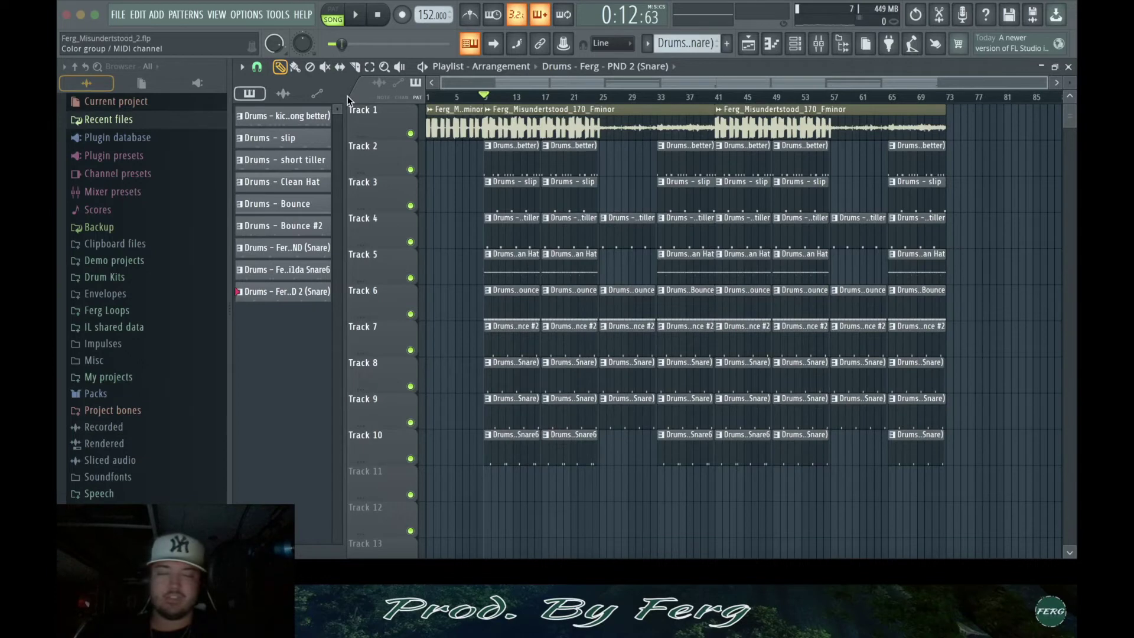
click(354, 15)
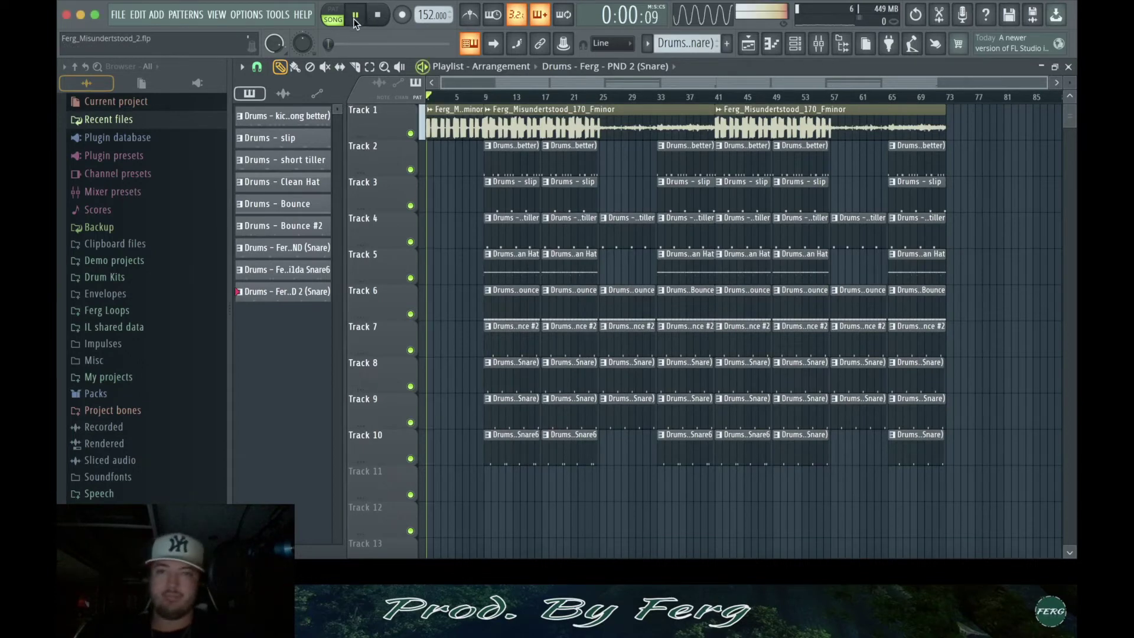
click(472, 96)
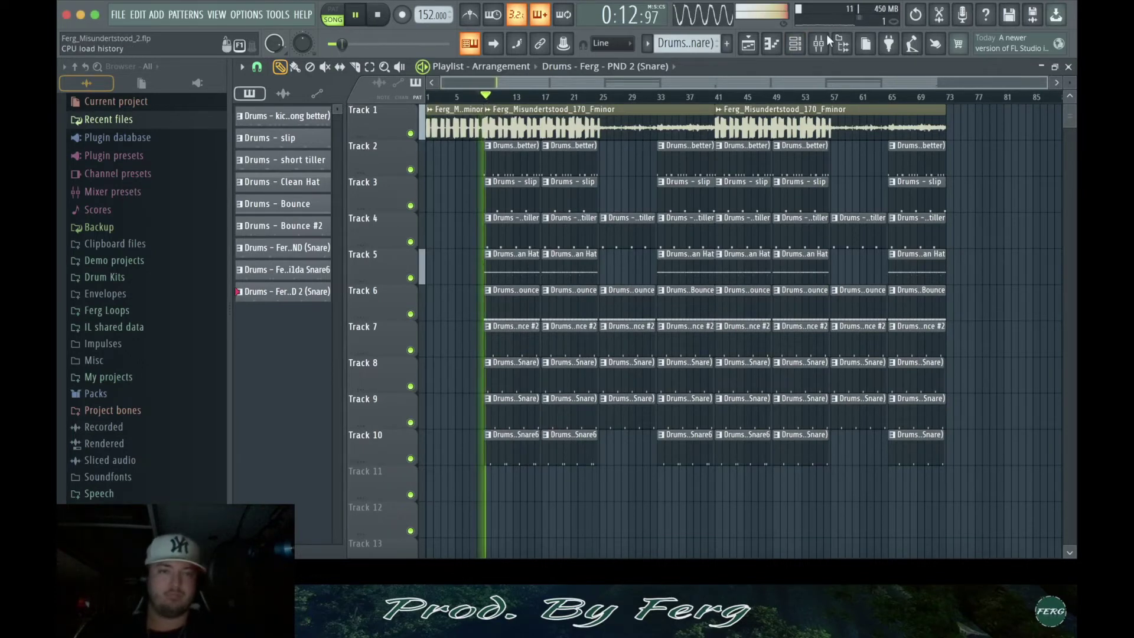
click(817, 48)
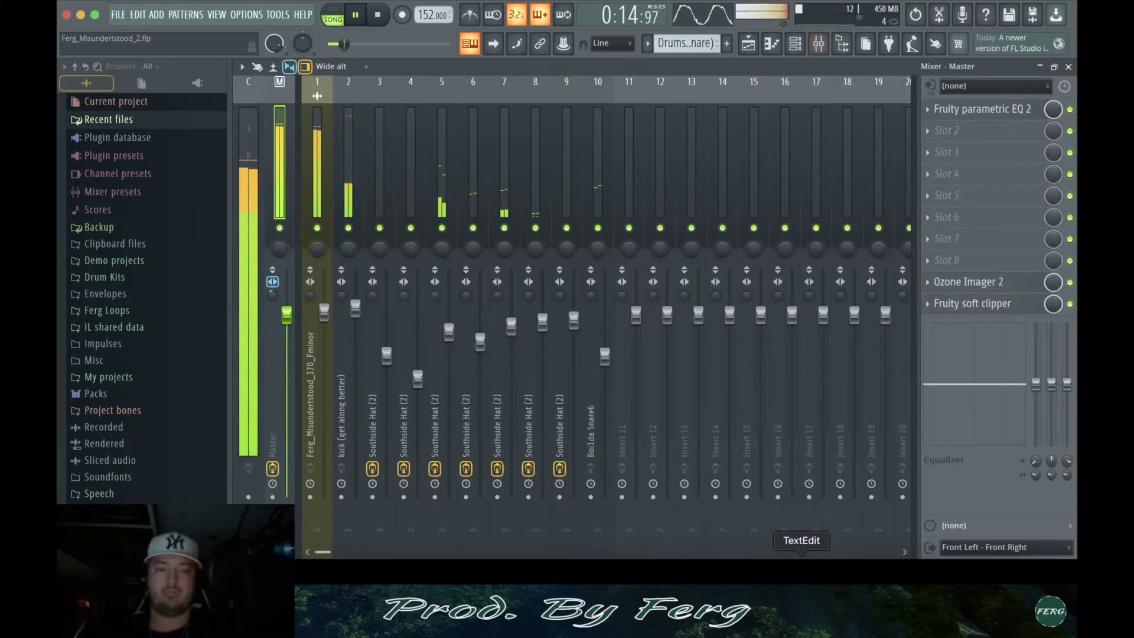
- Bring up OBS to check the recording, hide its window, and look over the full arrangement in the playlist
click(847, 570)
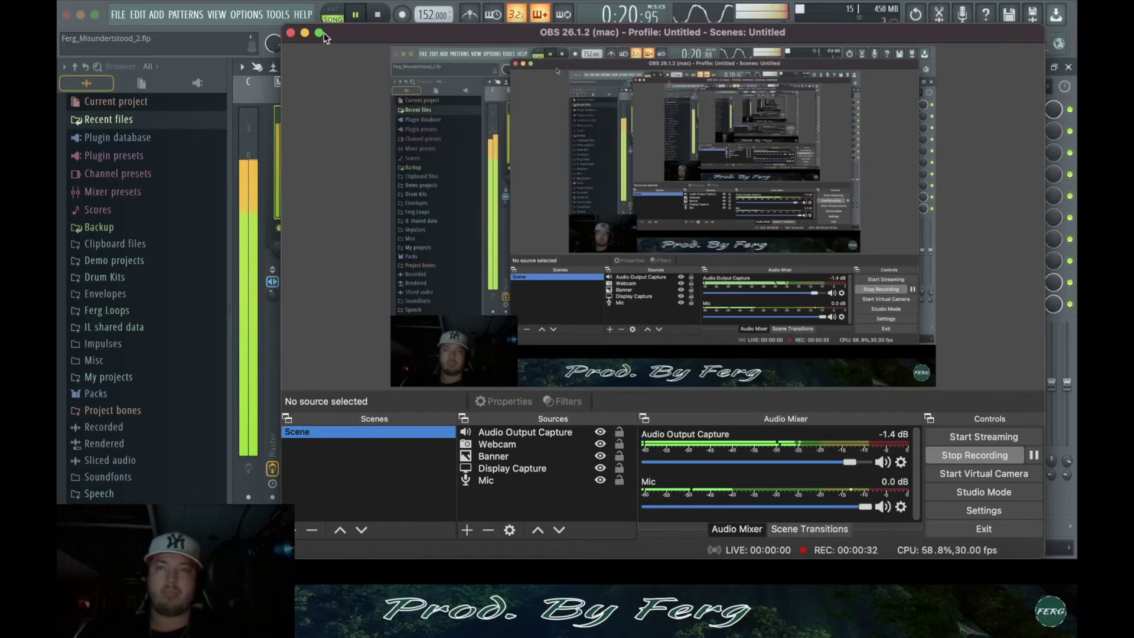
click(305, 33)
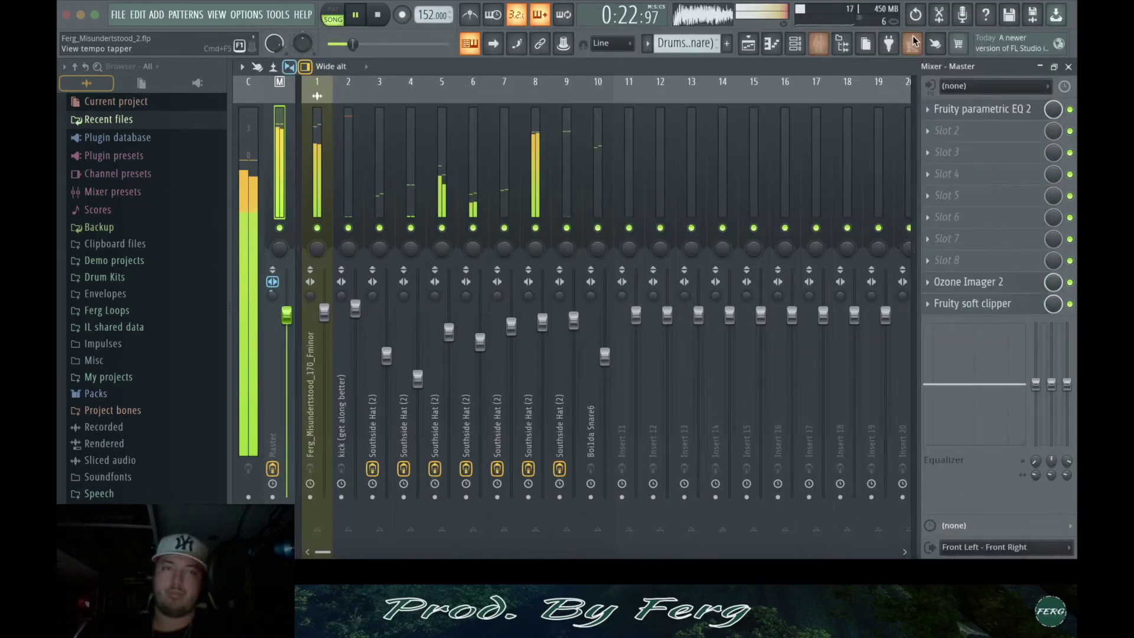
key(F5)
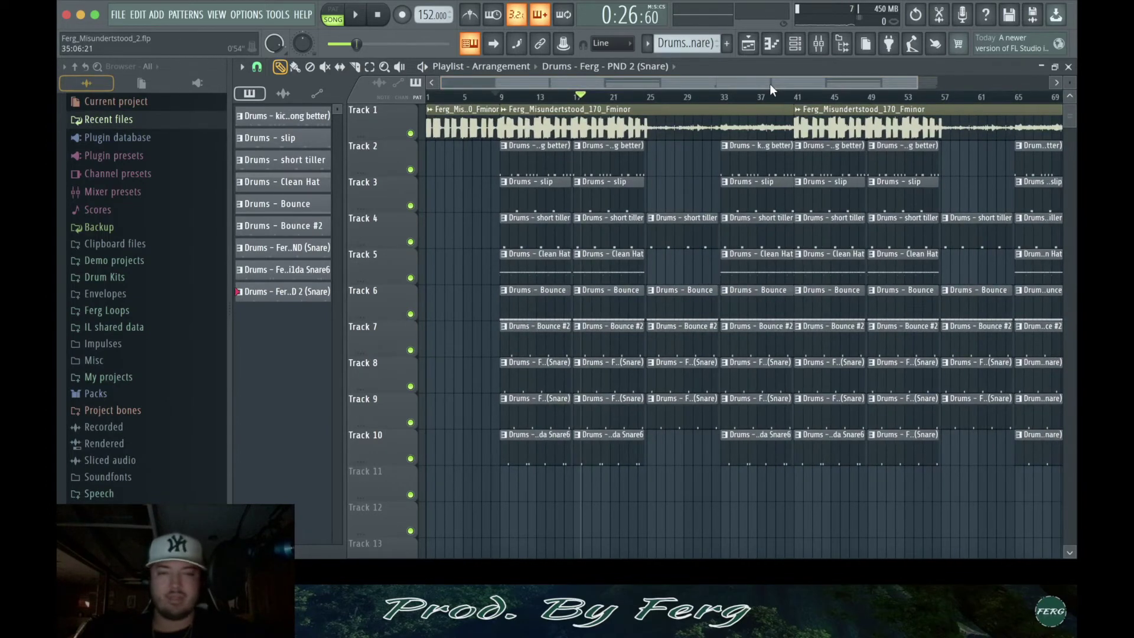
drag(751, 81, 925, 75)
drag(839, 82, 637, 85)
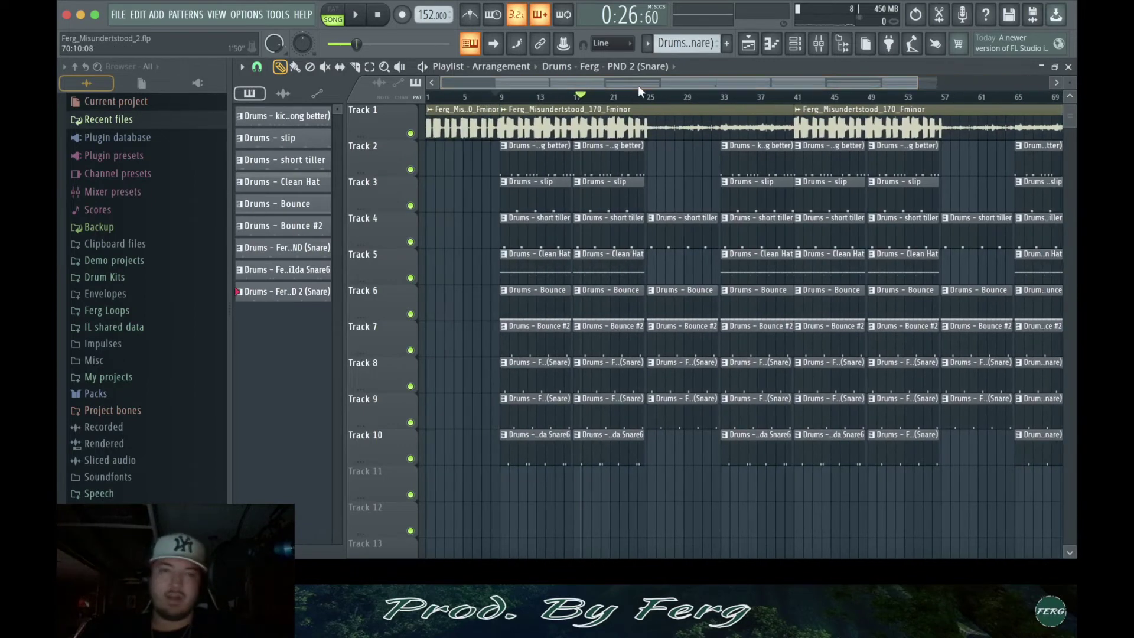
- Load Gross Beat into slot 5 of the Master with the Vinyl Off time preset, play the beat and close the plugin window
click(818, 44)
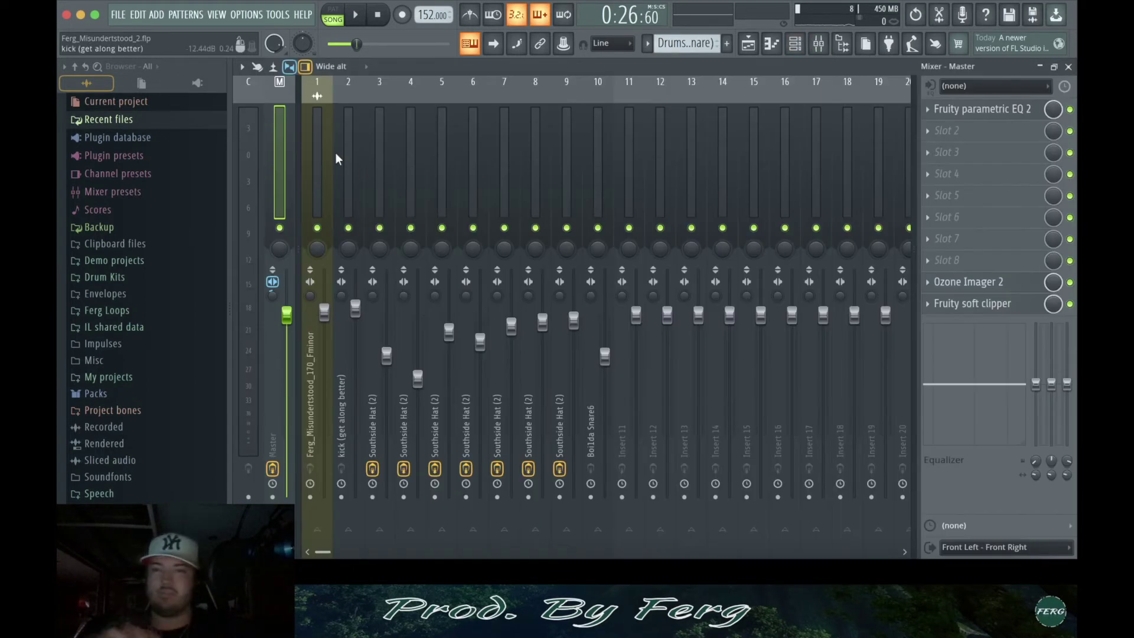
click(945, 205)
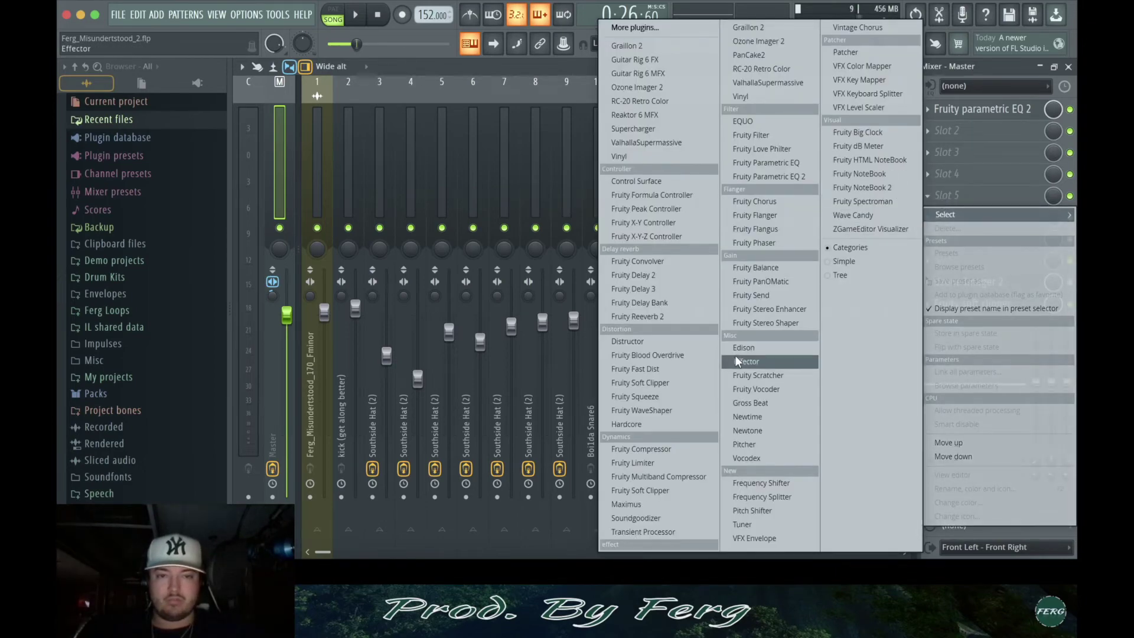
click(754, 402)
key(space)
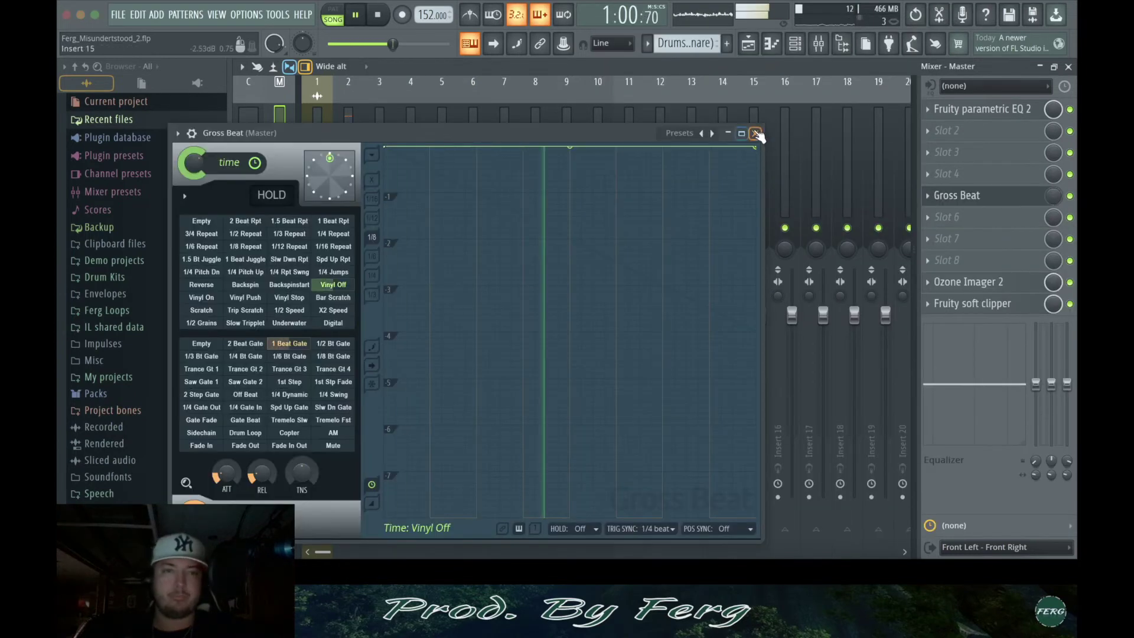
click(755, 133)
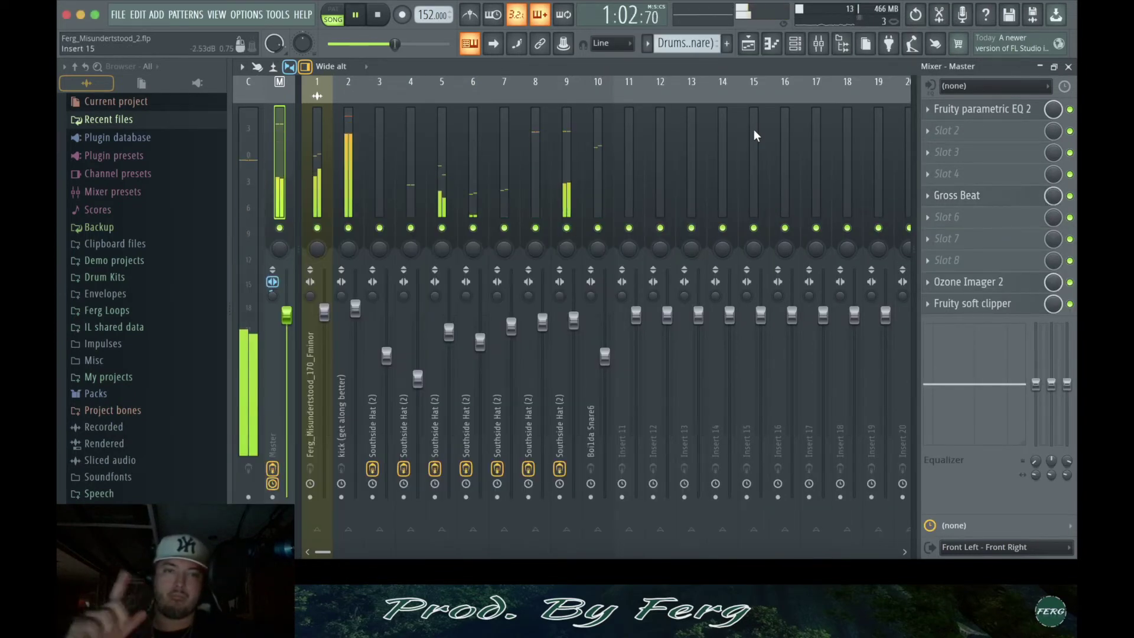
- Return to the playlist to review the Gross Beat mix level automation on Track 11 and stop playback
key(F5)
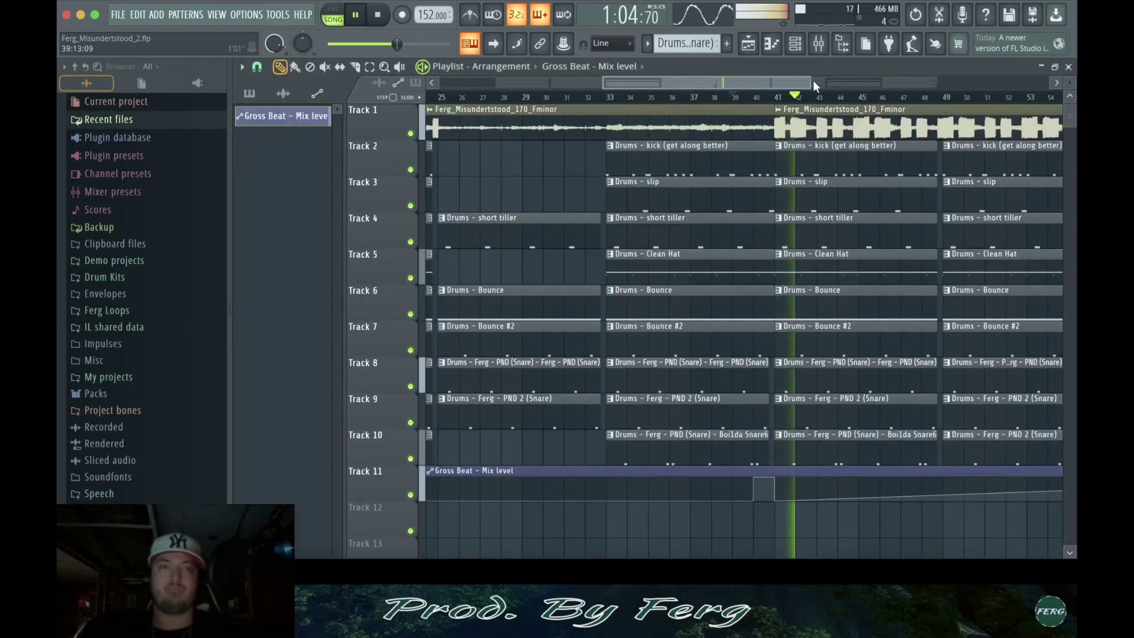
scroll(740, 99, down, 4)
key(space)
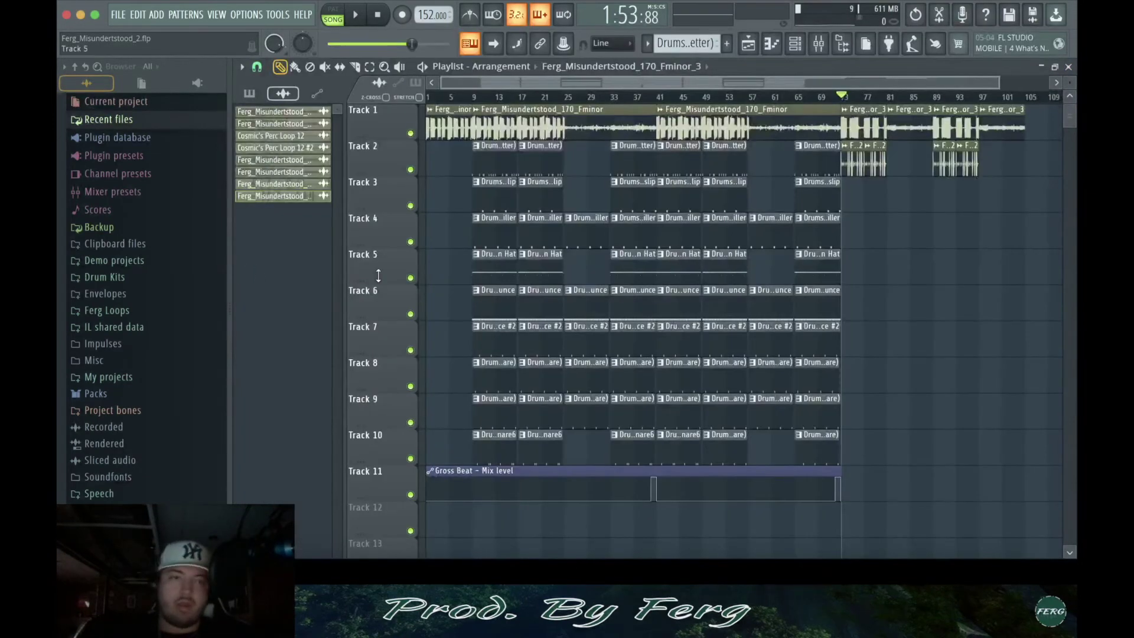
- Open the Ferg_Misundertstood_170_Fminor_4 #2 clip at bar 73 and inspect Fruity Reeverb 2 and parametric EQ 2 on mixer insert 20
drag(1071, 76, 1068, 84)
drag(979, 82, 881, 84)
double_click(809, 180)
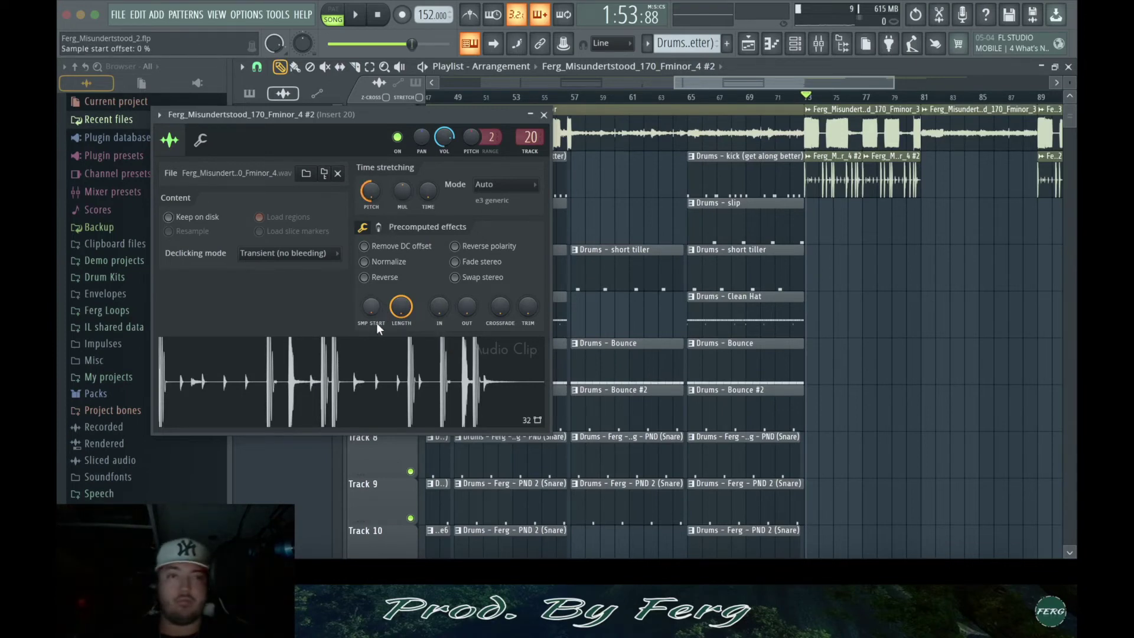
click(816, 48)
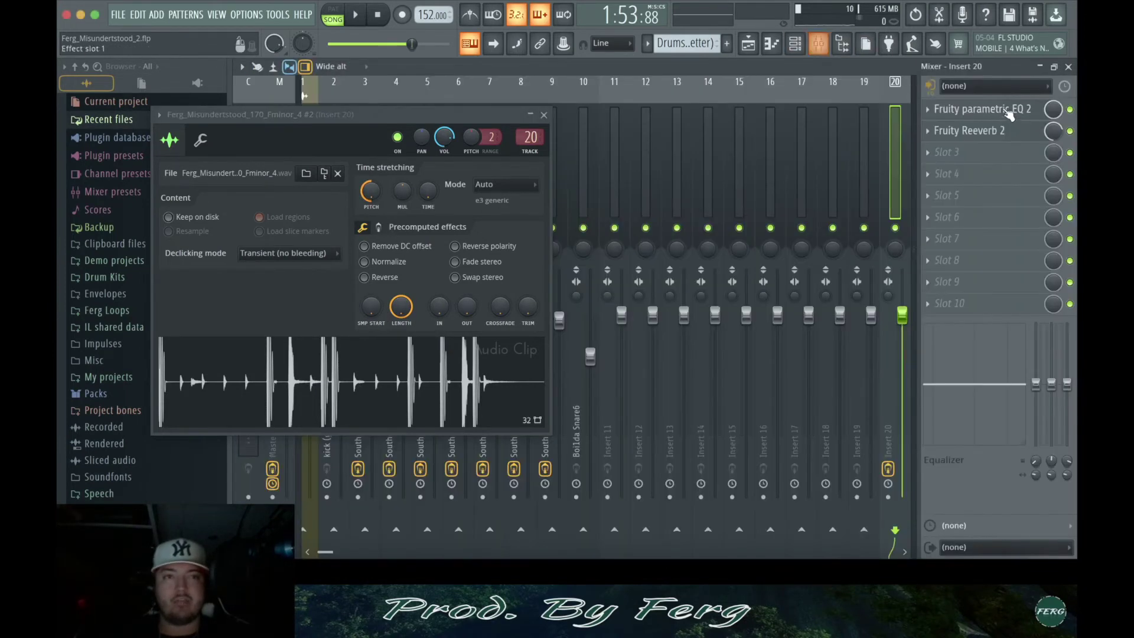
click(990, 131)
click(493, 88)
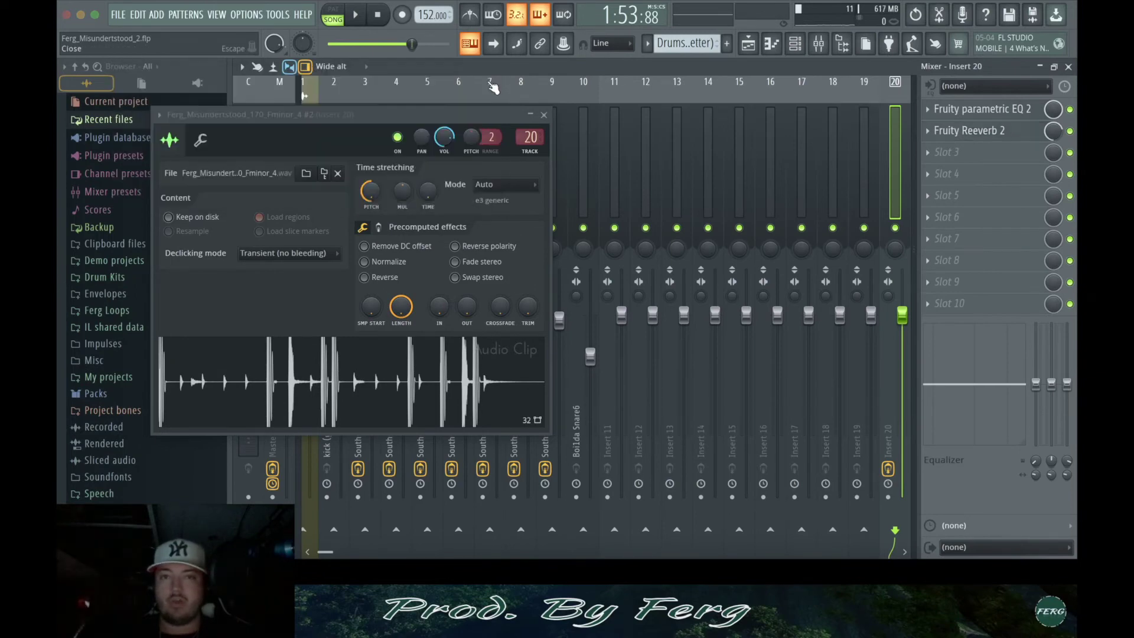
click(962, 112)
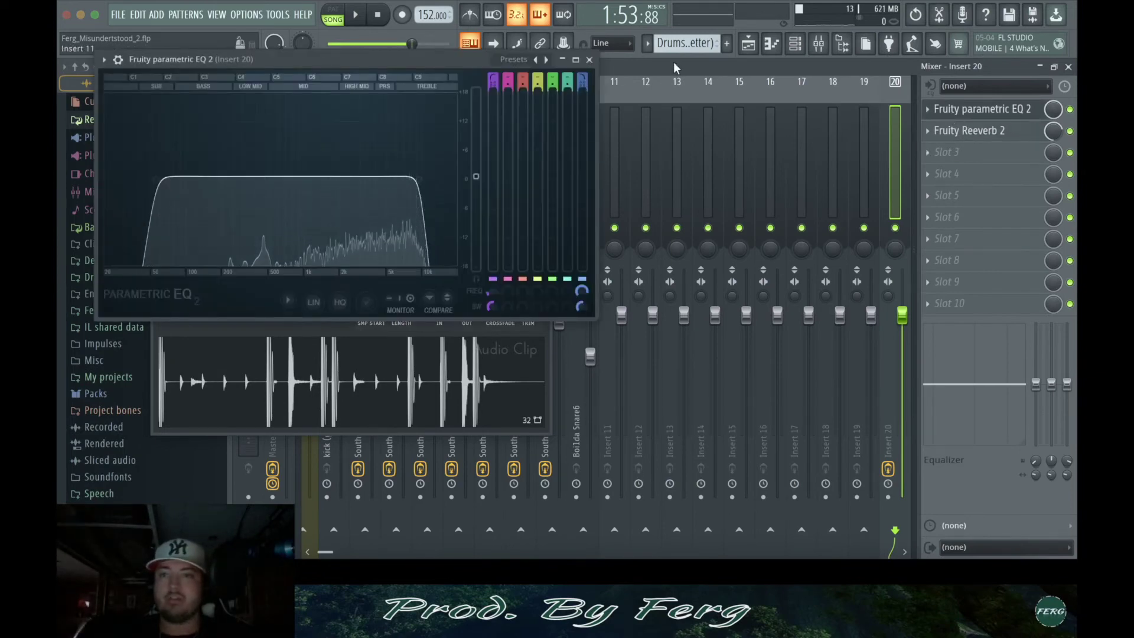
click(589, 60)
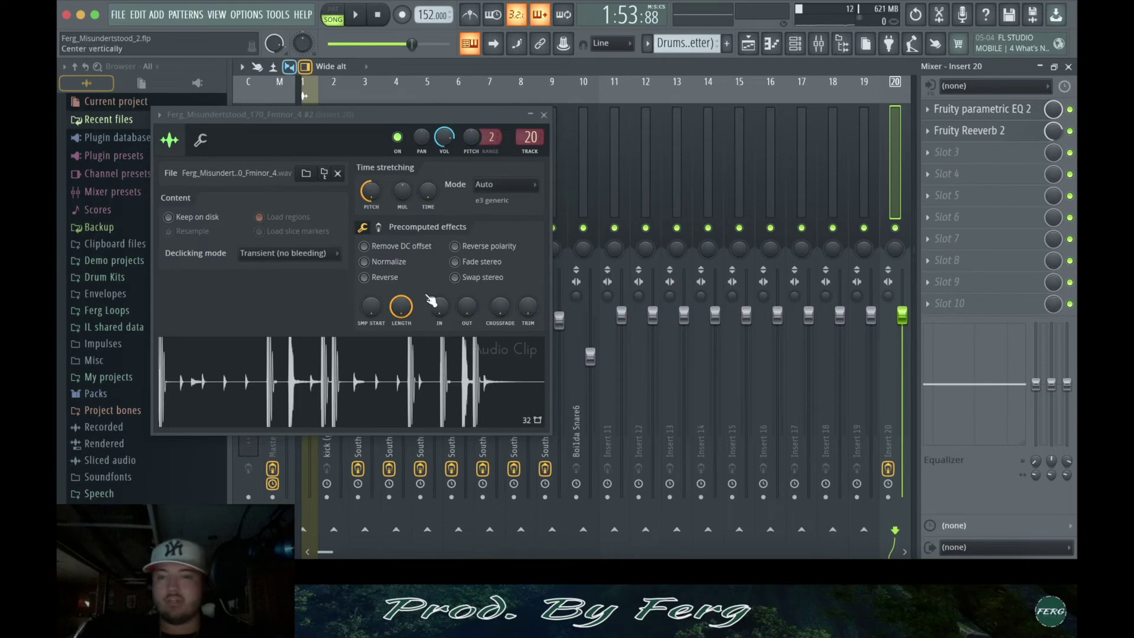
- Audition the clip's sample, stop playback, and close the clip settings and the mixer
click(423, 378)
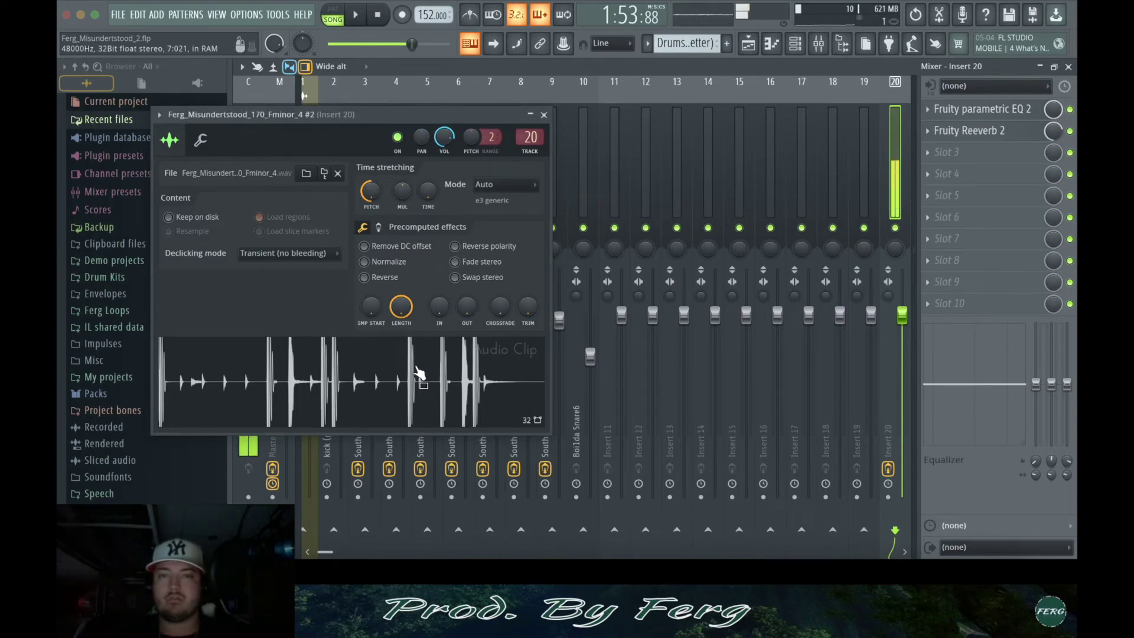
click(383, 21)
click(1066, 67)
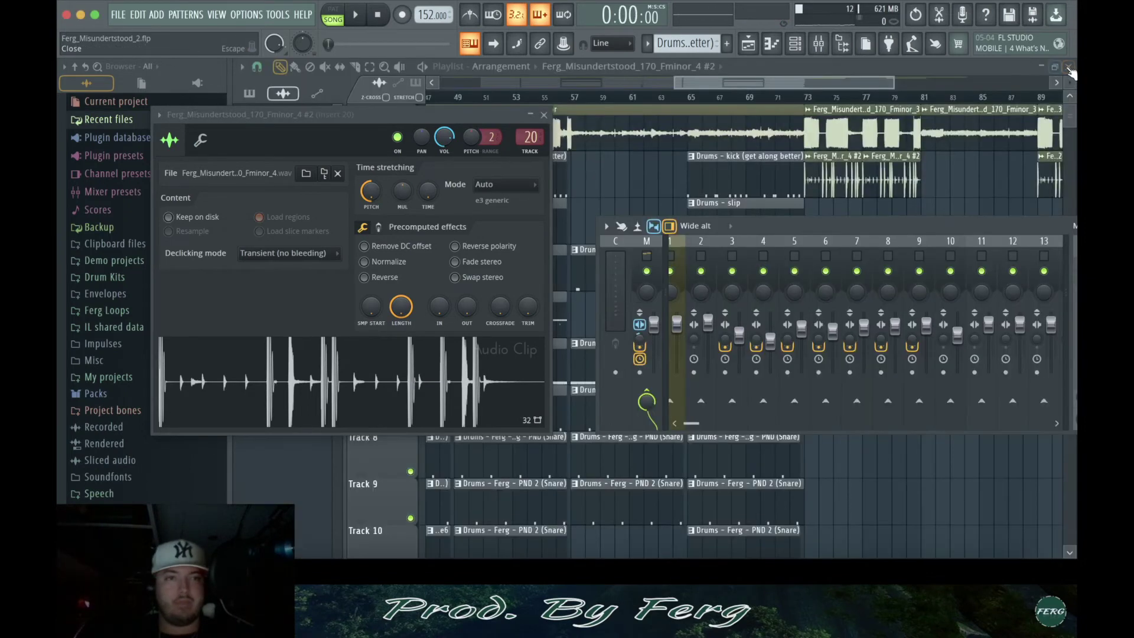
click(543, 116)
drag(722, 222, 526, 212)
click(1027, 217)
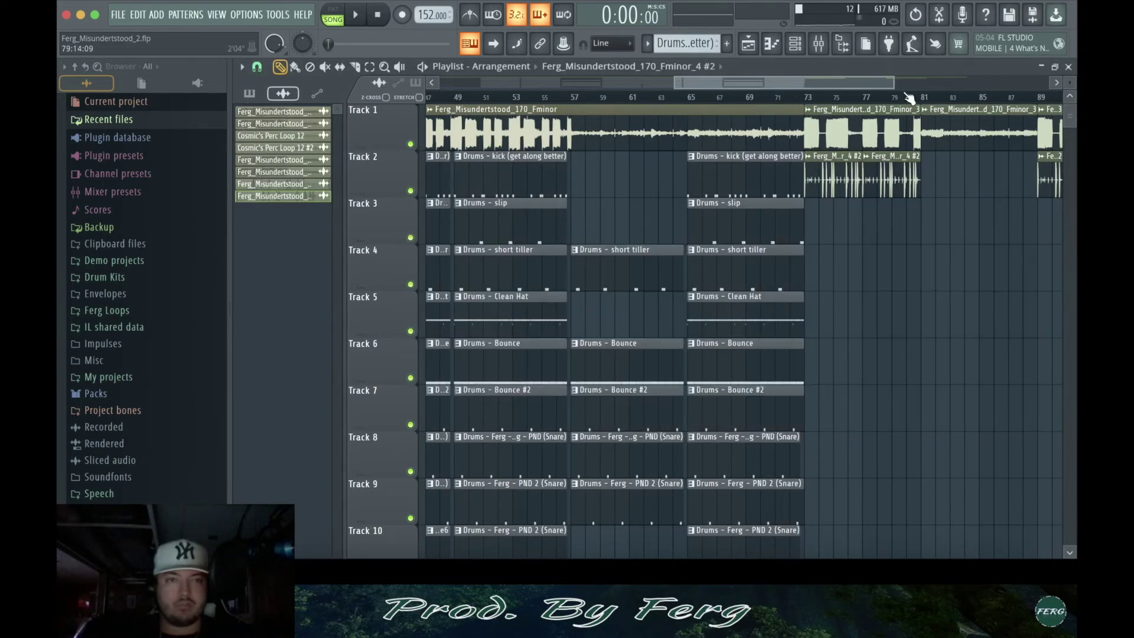
- Examine the channel settings of the Ferg_Misundertstood_170_Fminor_3 clip at bar 73 on Track 1 and close them
drag(895, 83, 794, 110)
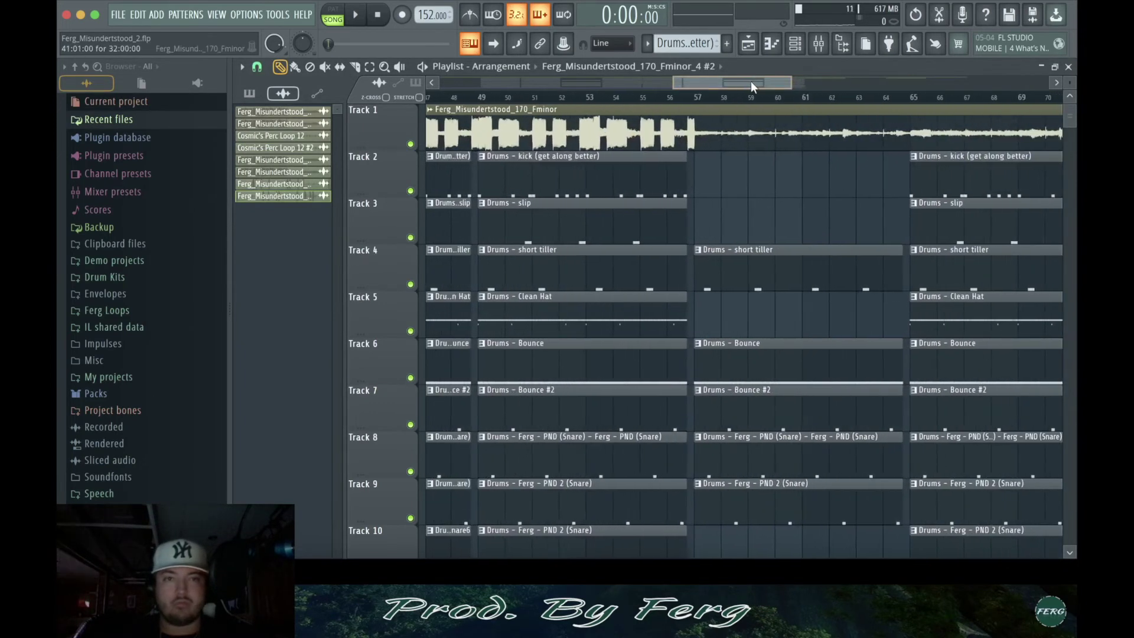
scroll(767, 110, right, 10)
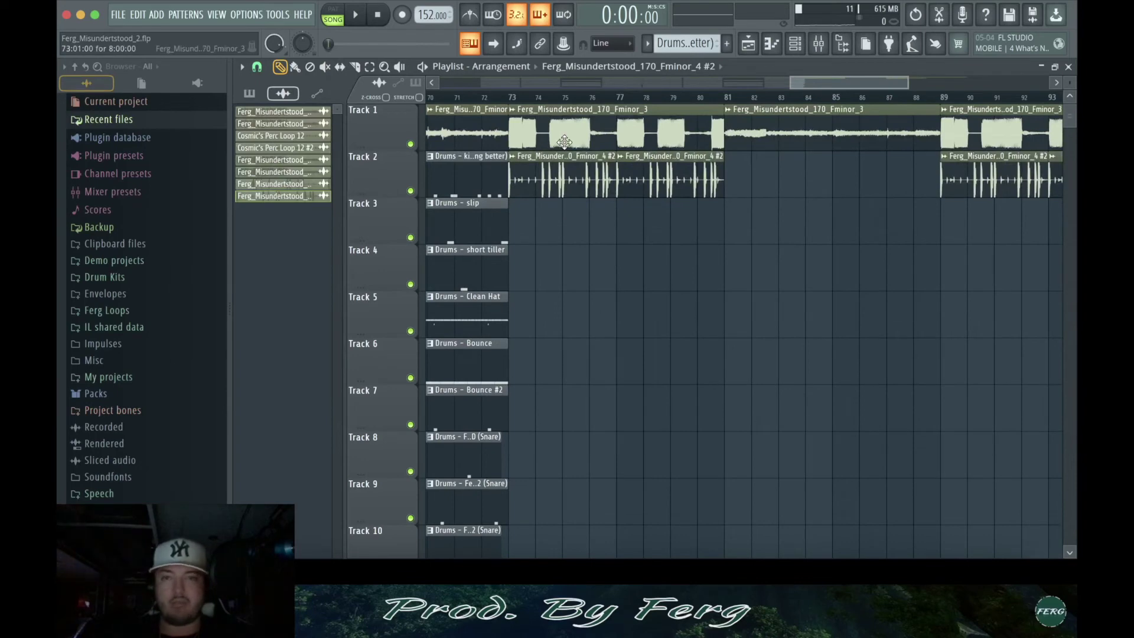
double_click(561, 137)
scroll(815, 84, left, 5)
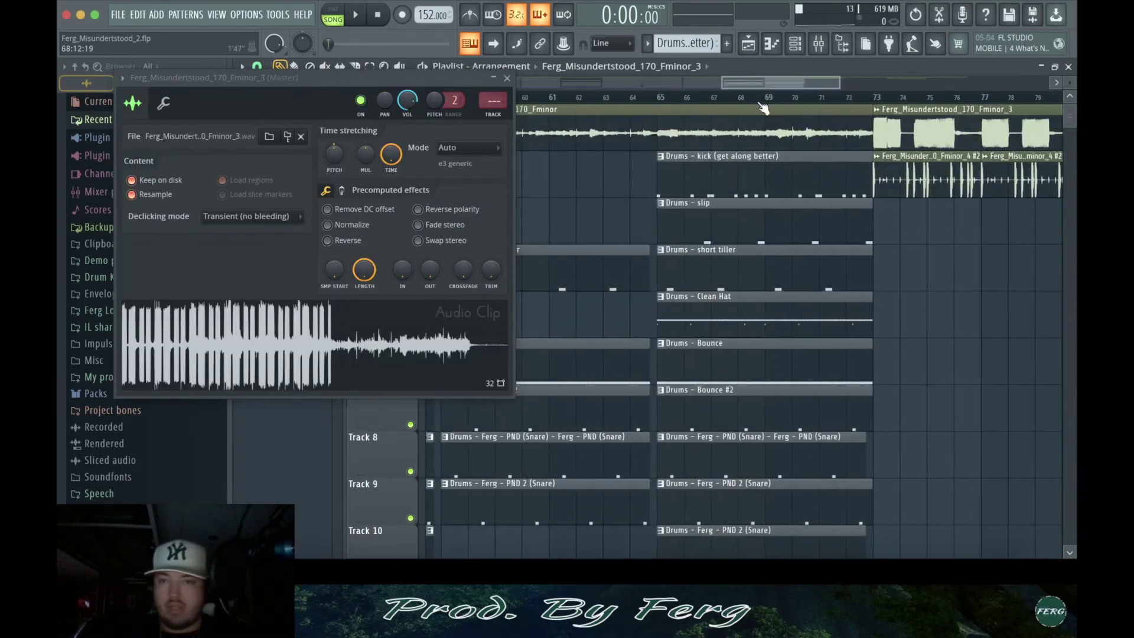
click(508, 79)
- Solo Track 1, re-enable the Gross Beat automation on Track 11, and play from bar 73
right_click(412, 146)
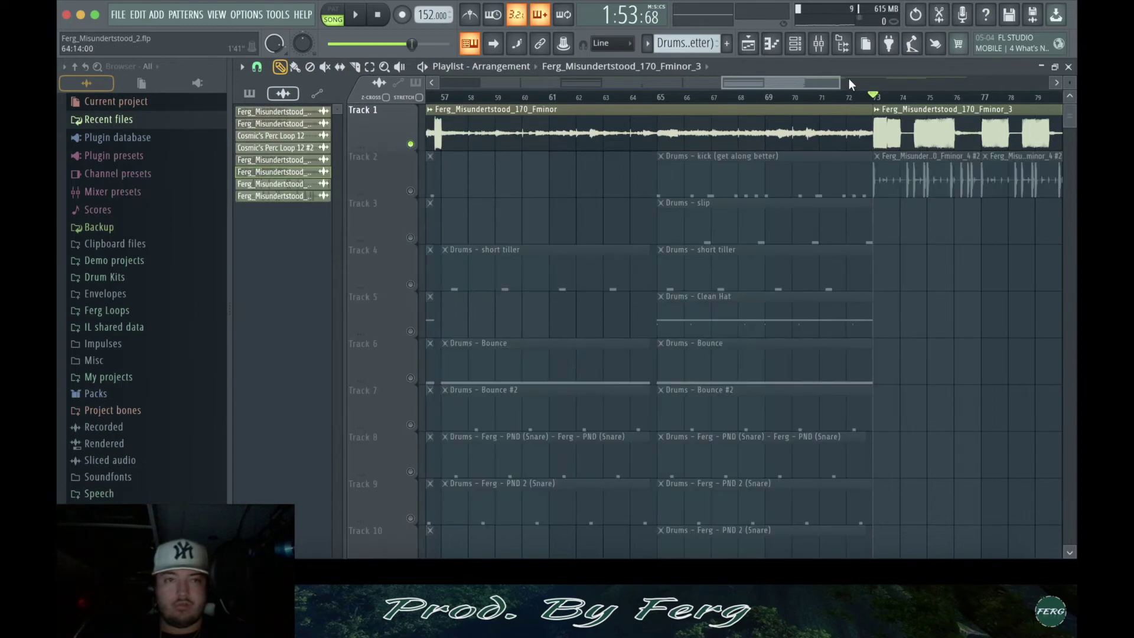
drag(839, 81, 917, 81)
scroll(460, 323, down, 4)
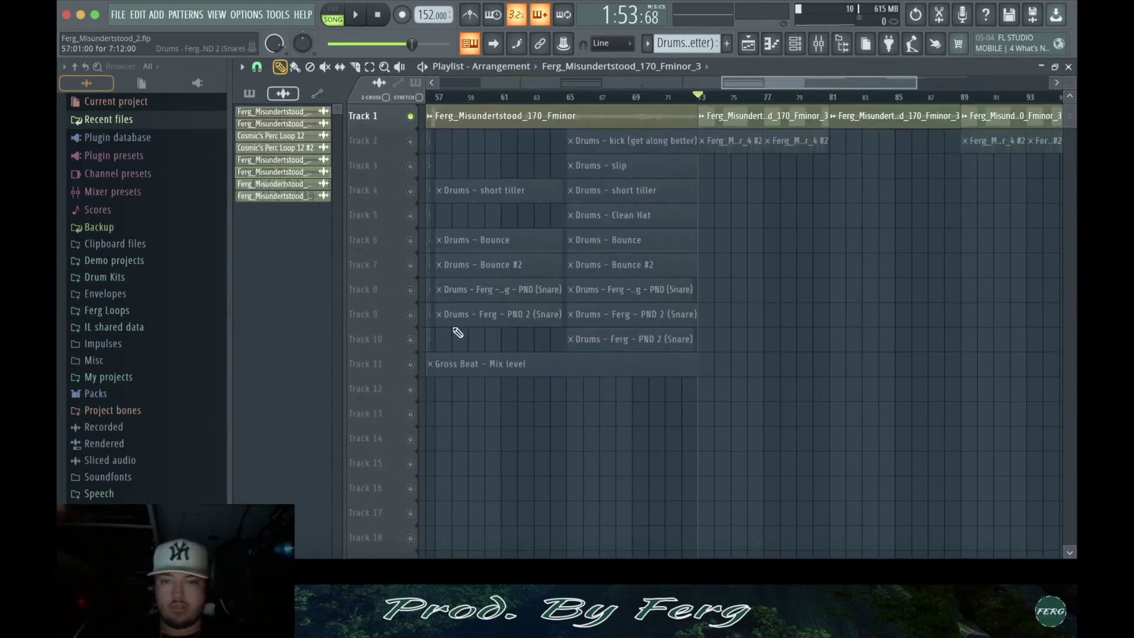
click(410, 364)
key(space)
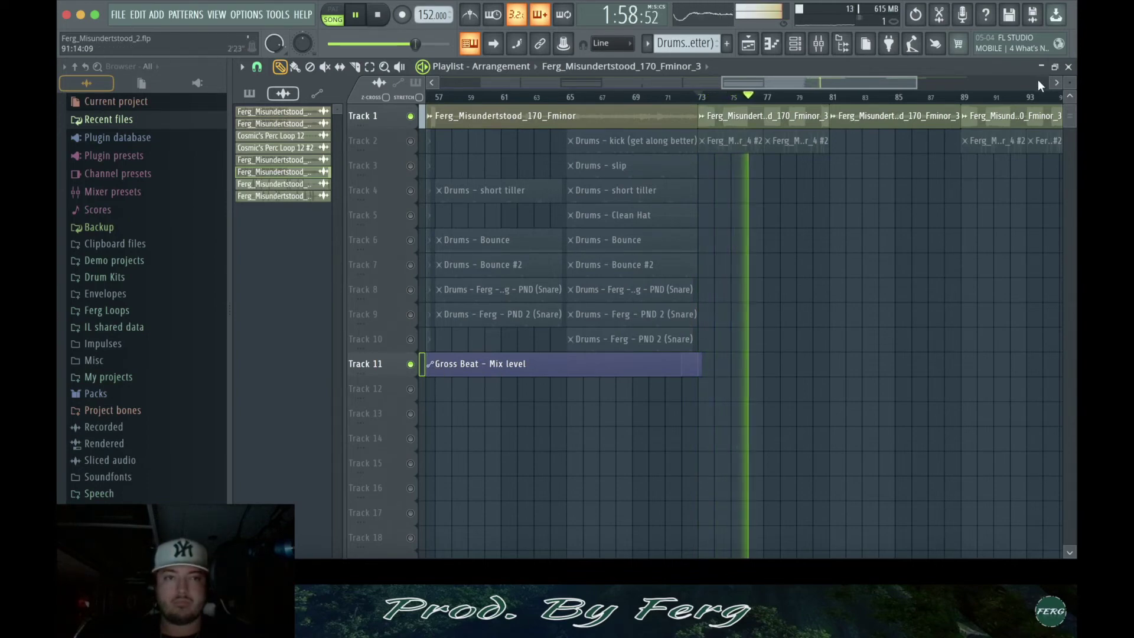
drag(1070, 79, 1070, 89)
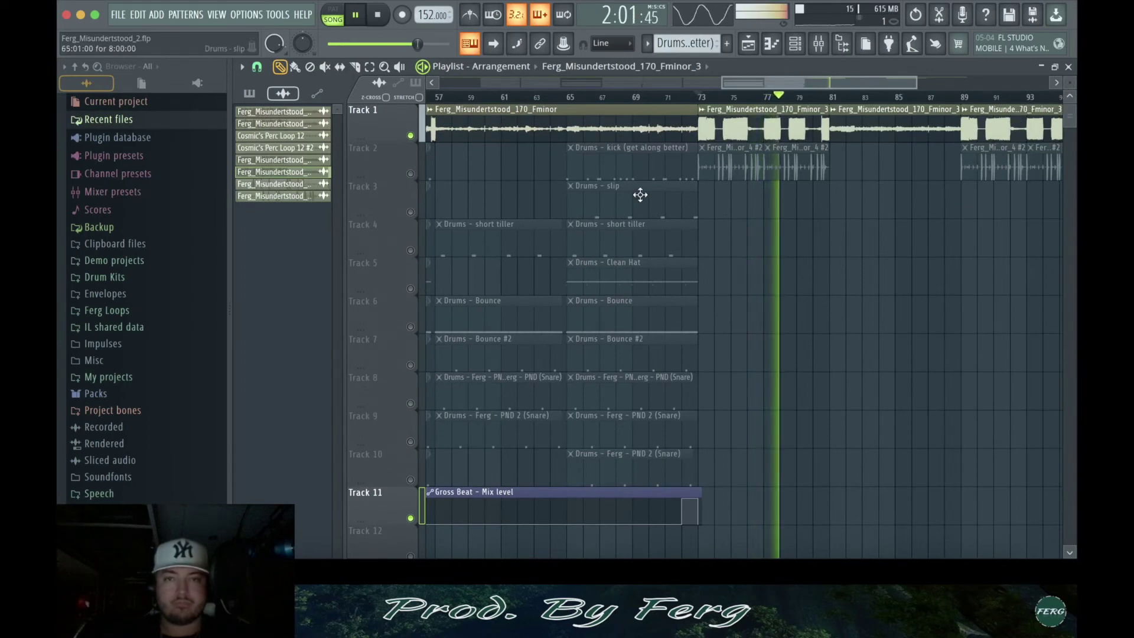
- Listen to the soloed melody from bar 65, stop playback, and unsolo Track 1 to restore all tracks
key(space)
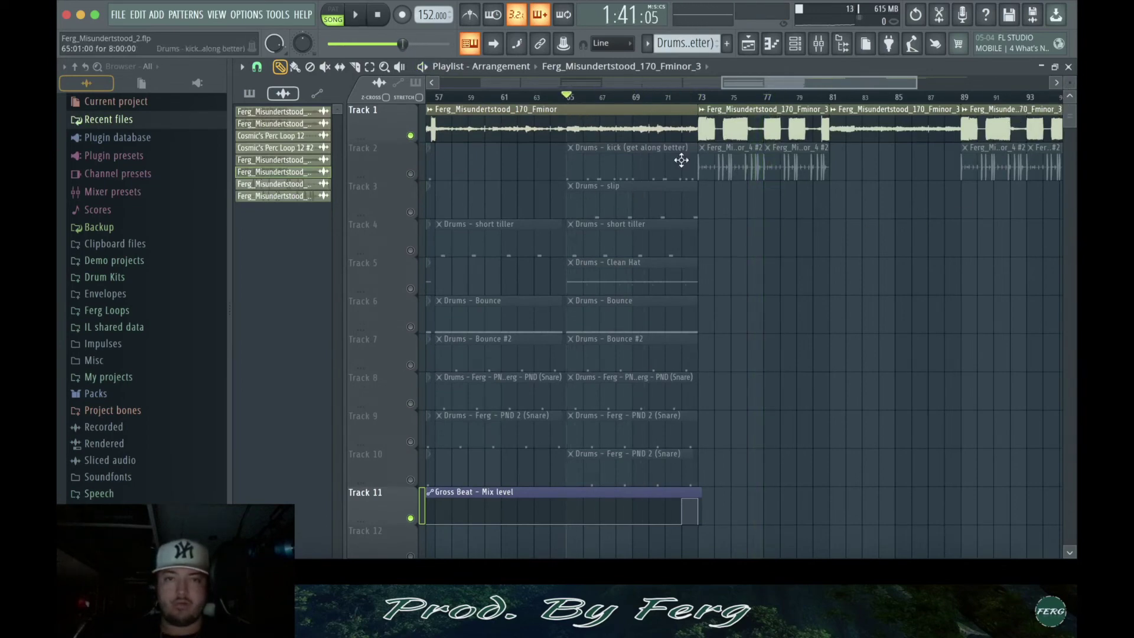
key(space)
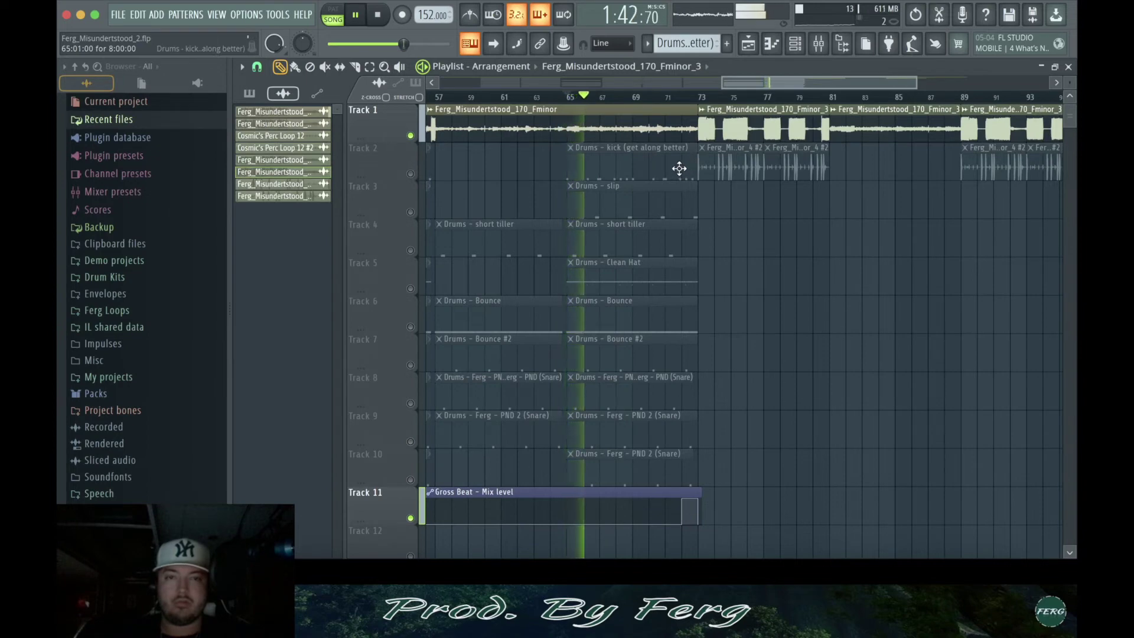
key(space)
scroll(513, 135, down, 2)
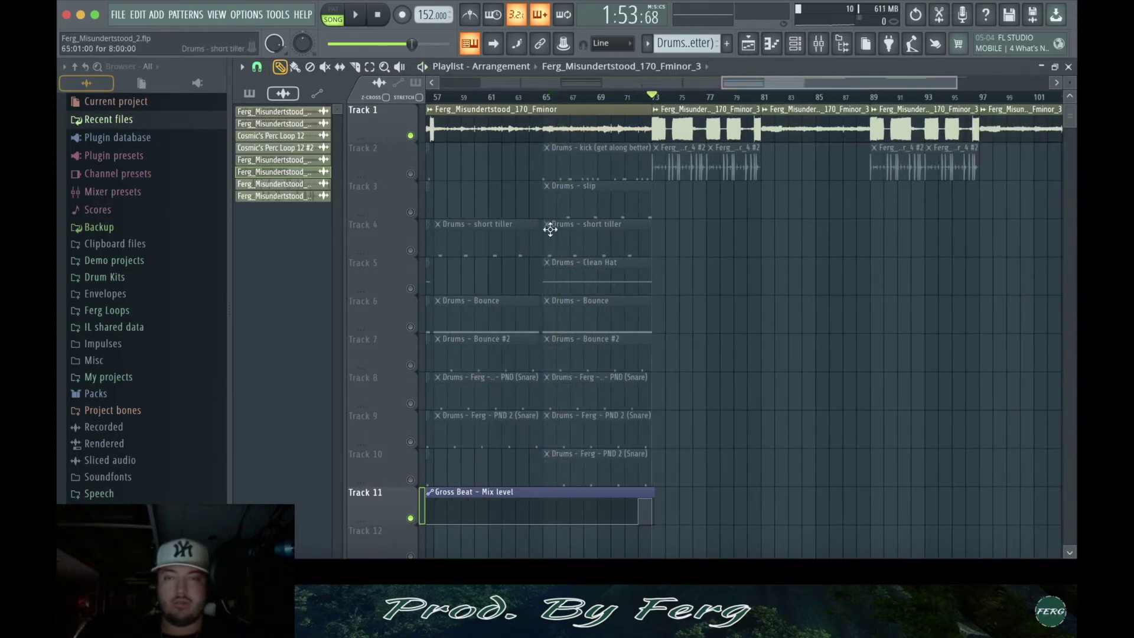
right_click(410, 135)
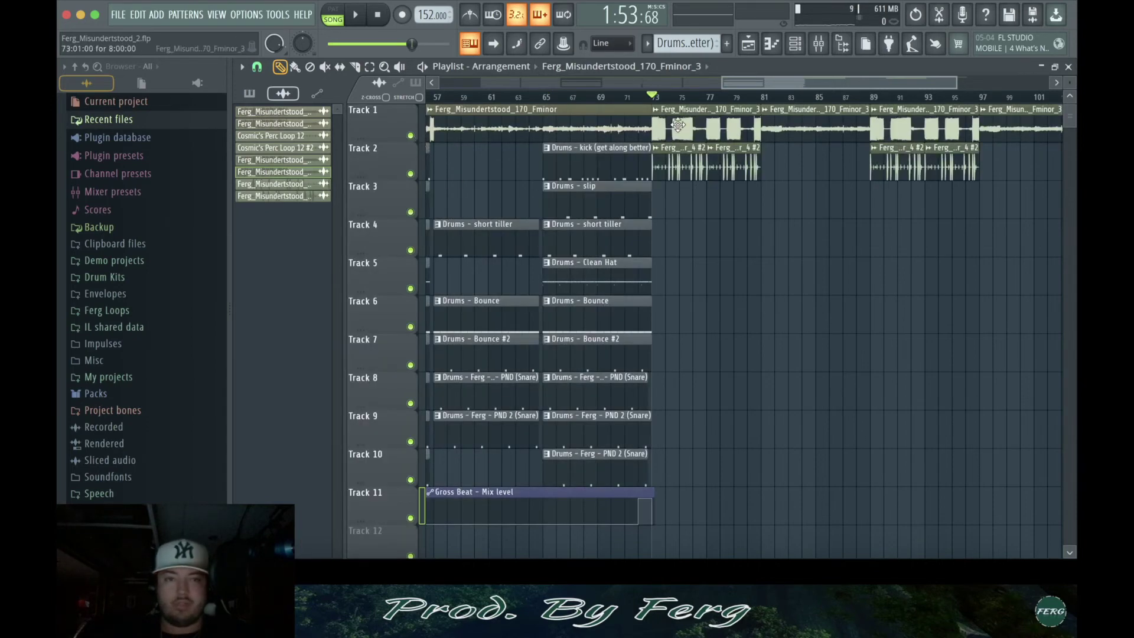
- Check the Master's effect chain in the mixer and the Ferg_Misundertstood_170_Fminor_3 clip's settings, closing both windows
click(827, 48)
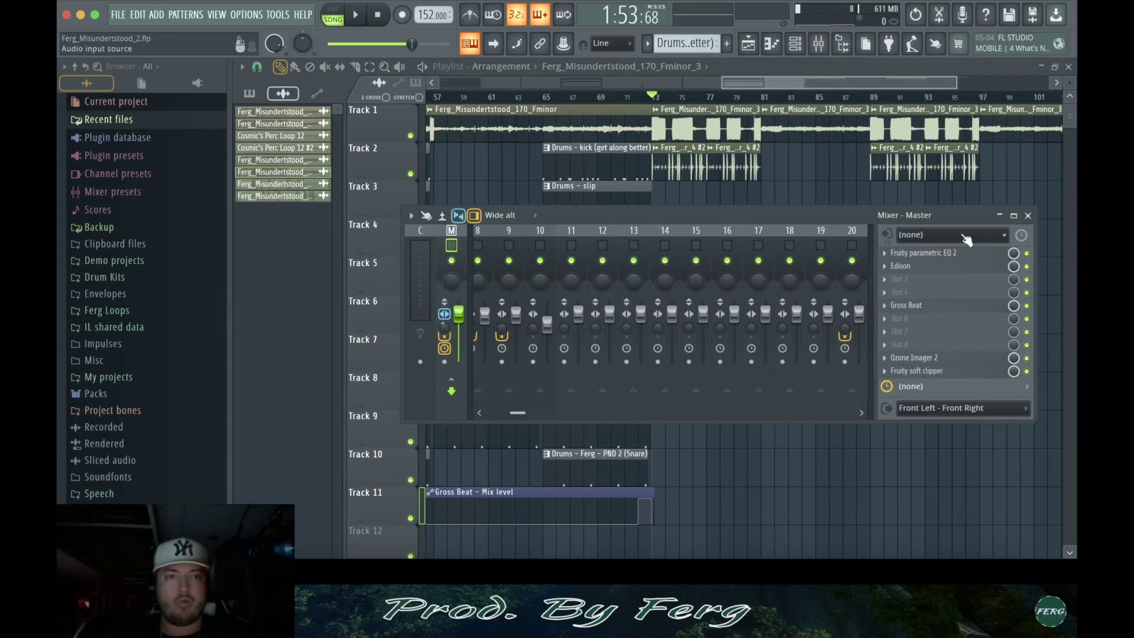
click(818, 43)
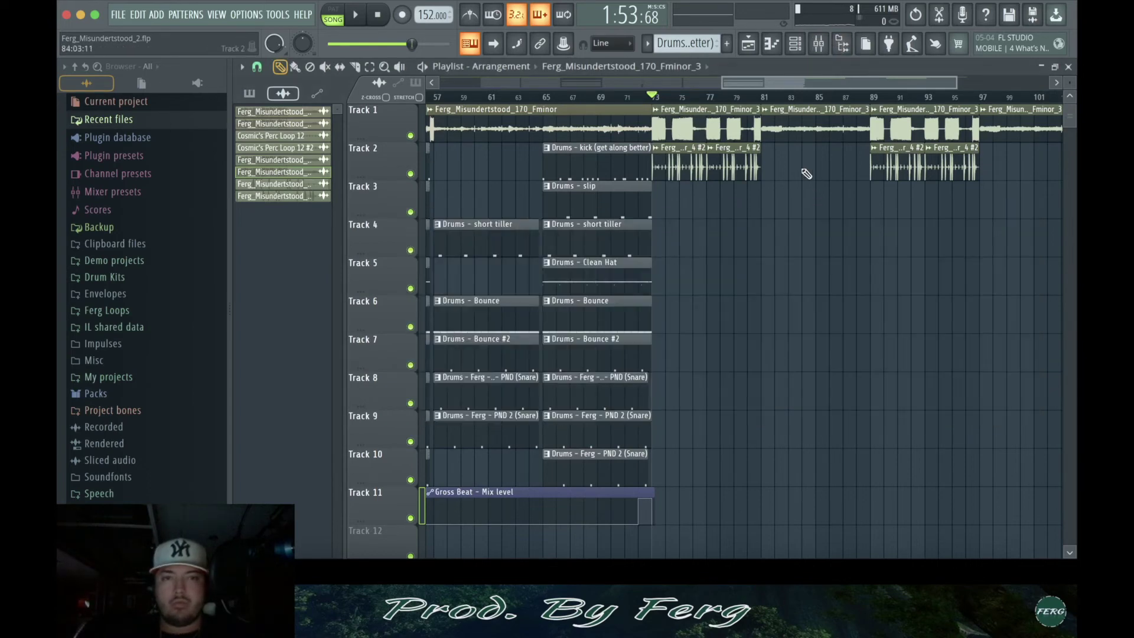
double_click(736, 130)
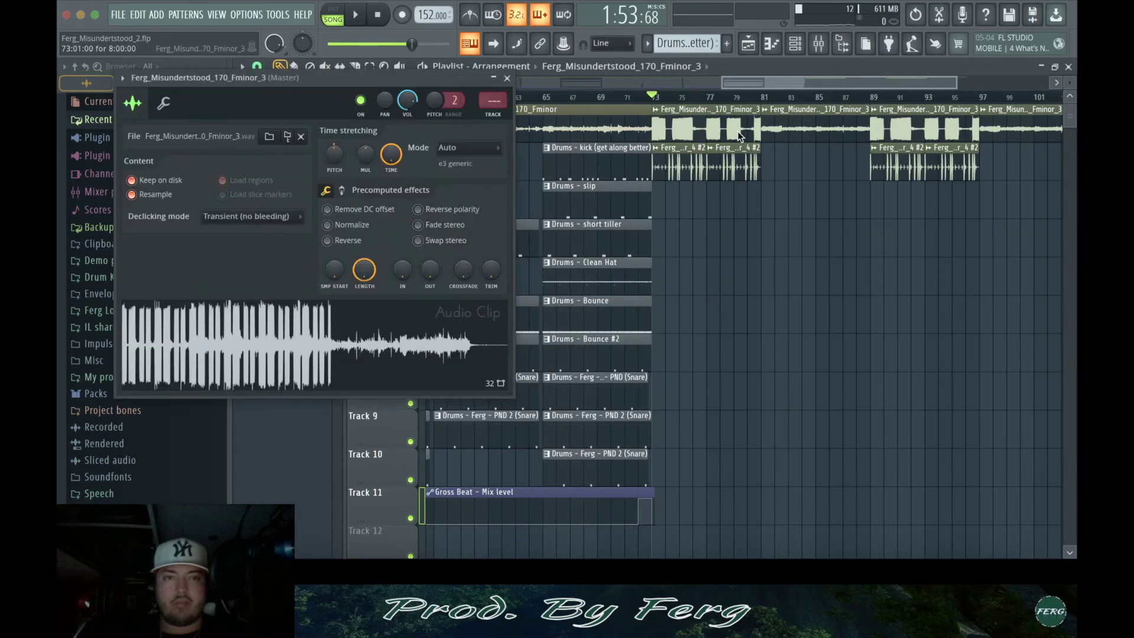
click(507, 78)
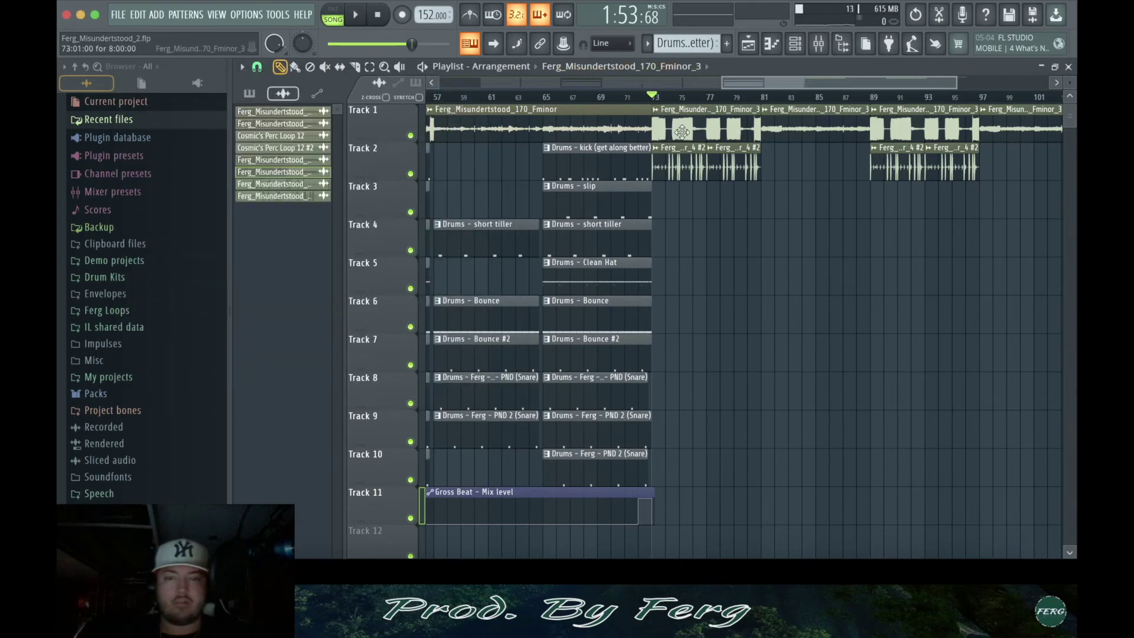
- Play the arrangement from bar 73 with all tracks enabled
key(space)
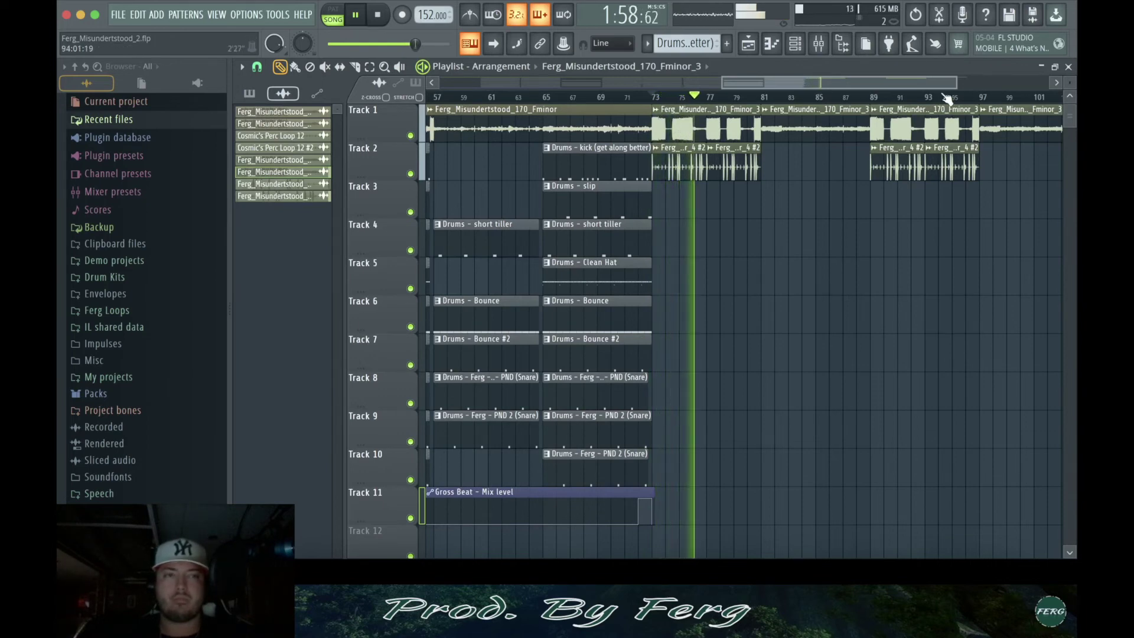
mouse_move(954, 83)
mouse_down()
mouse_move(991, 94)
mouse_move(971, 107)
mouse_move(872, 87)
mouse_move(938, 93)
mouse_up()
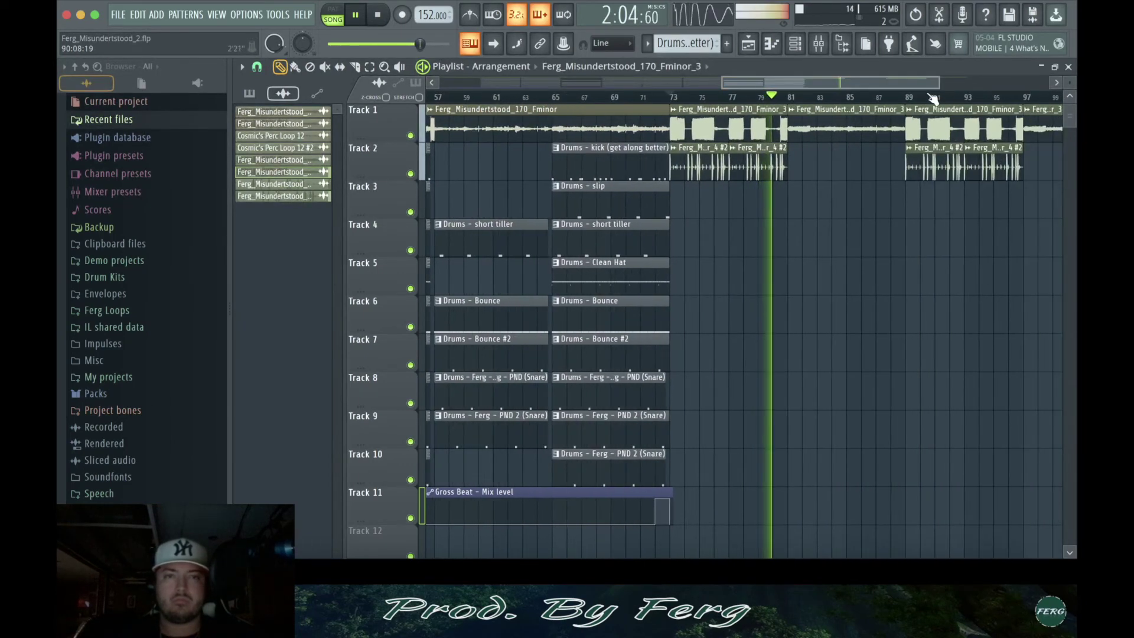
- Stop playback, return the song position to the start, and show the full arrangement in the Playlist
drag(938, 87, 1011, 87)
drag(728, 86, 441, 86)
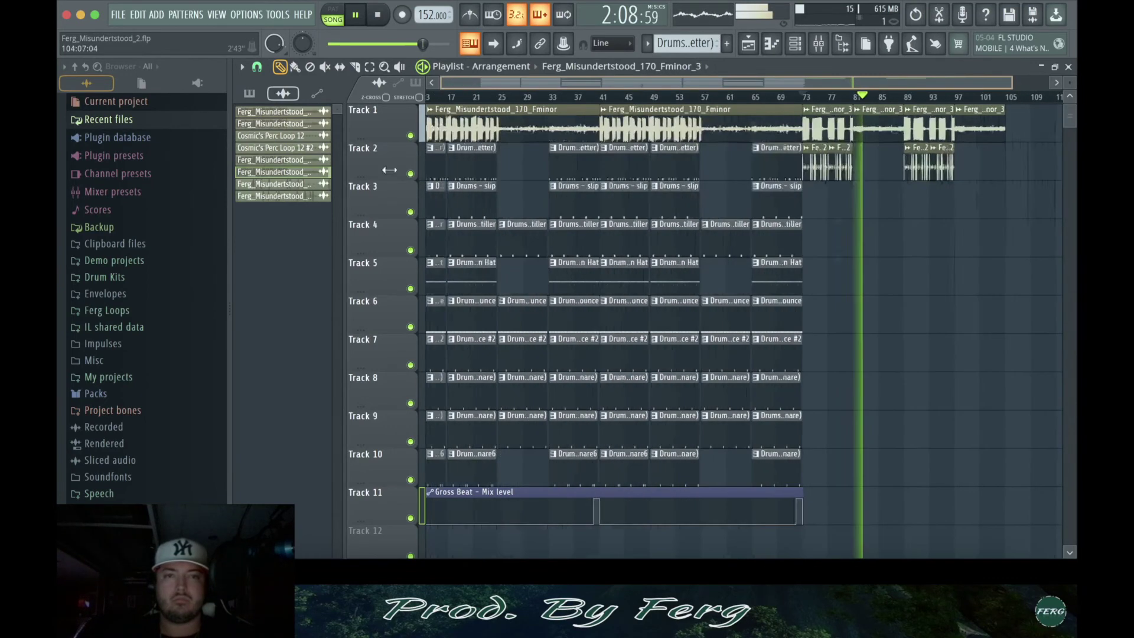
key(space)
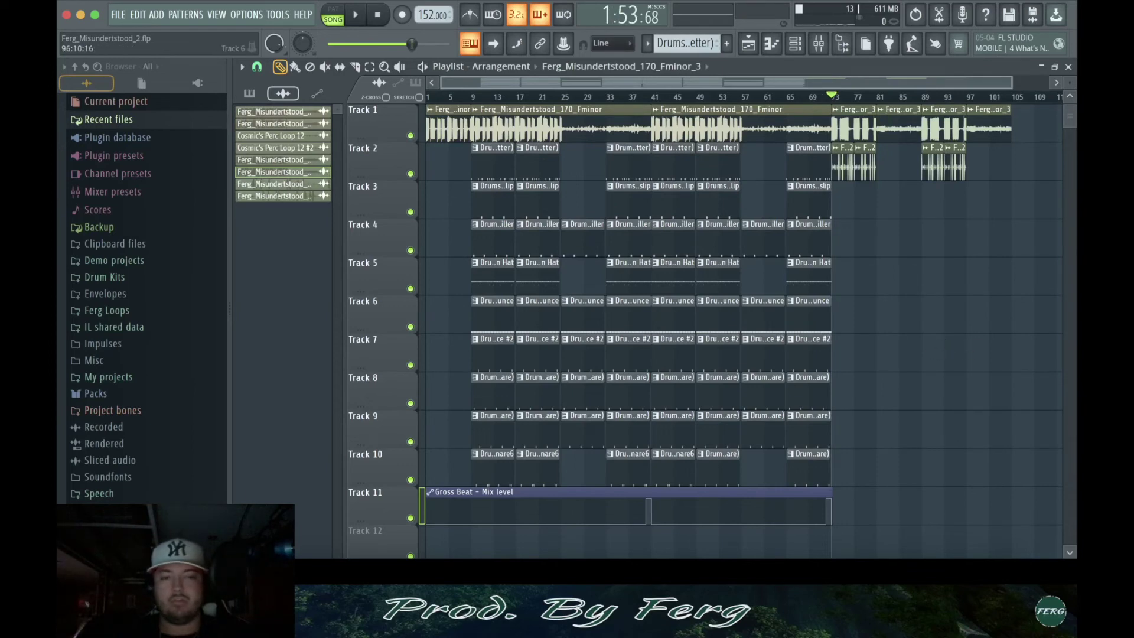
scroll(1049, 171, down, 3)
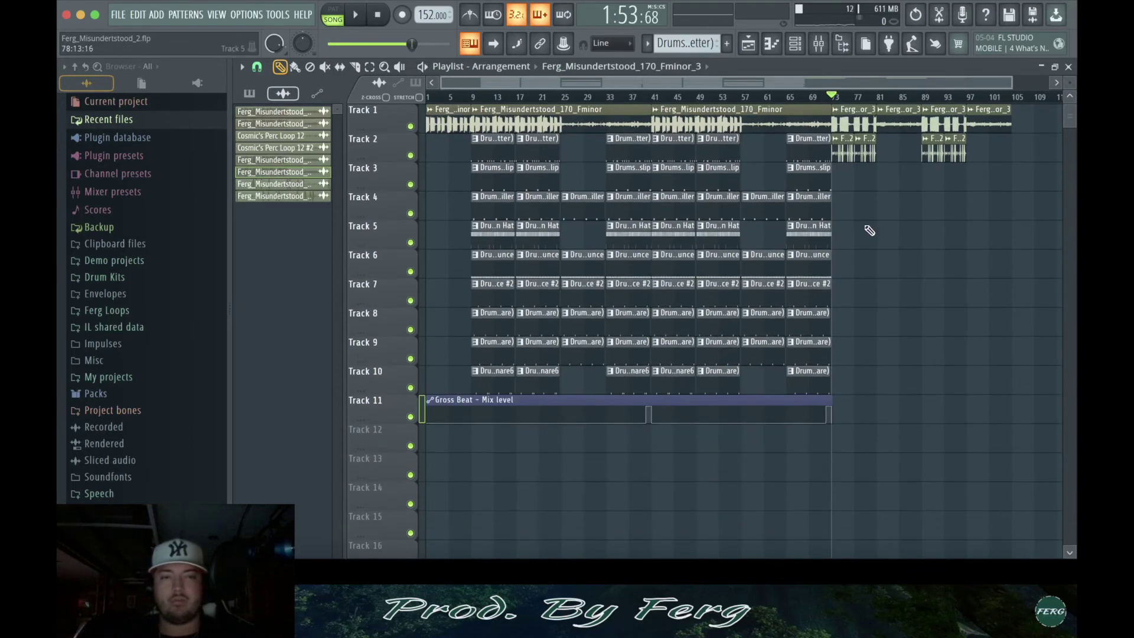
key(Home)
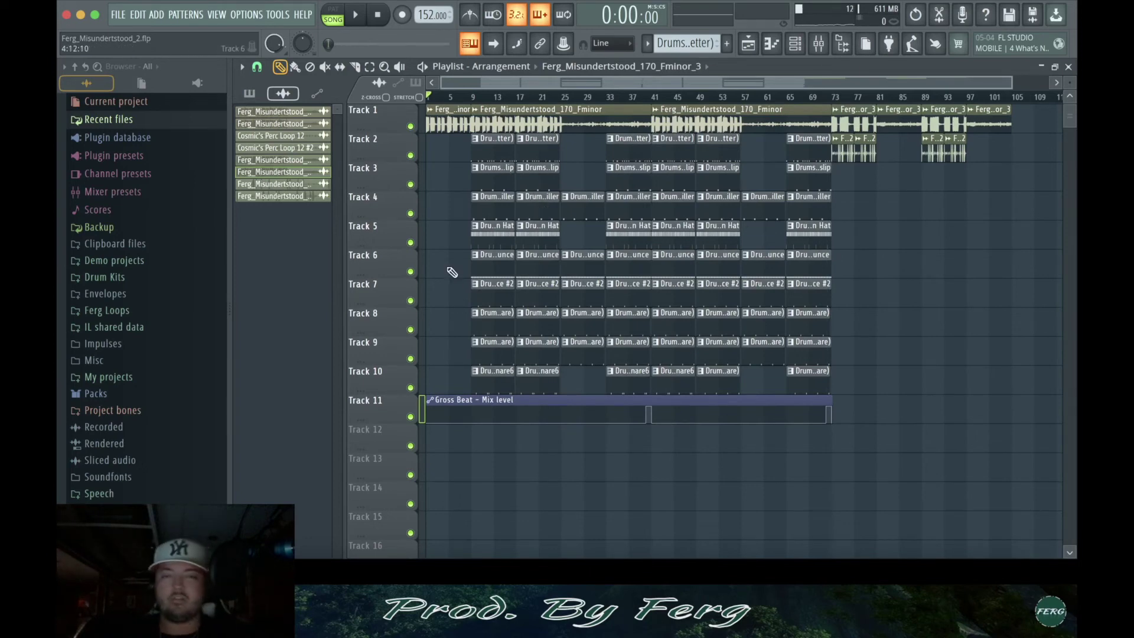
drag(1010, 81, 983, 81)
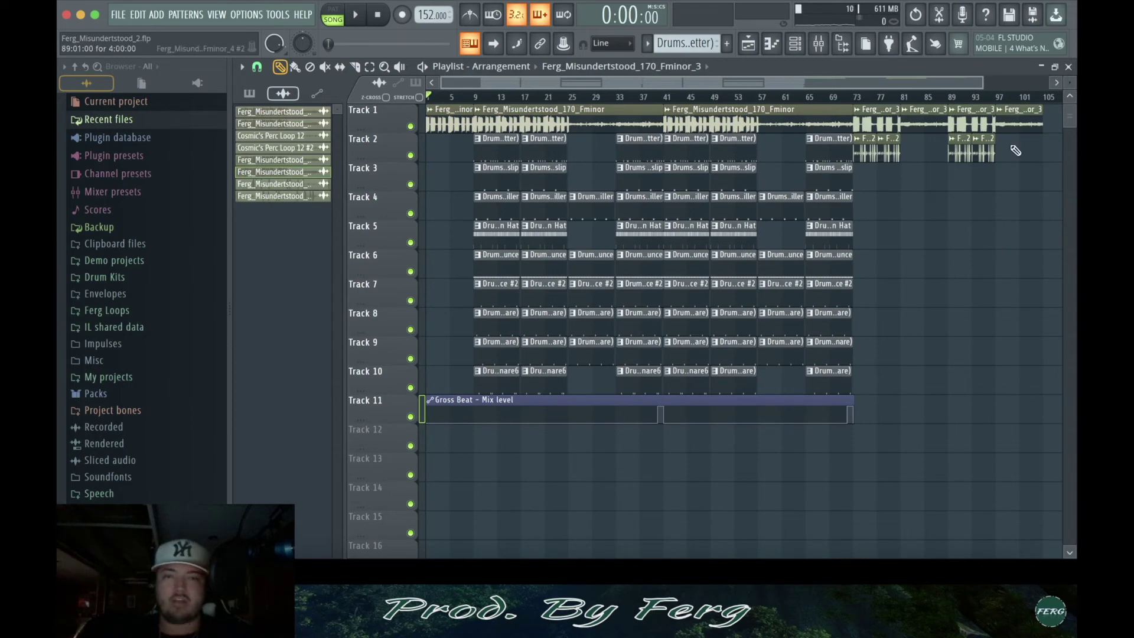
- Close the Playlist to view the Channel rack and the Master's mixer effects, and reopen the Playlist
click(1069, 68)
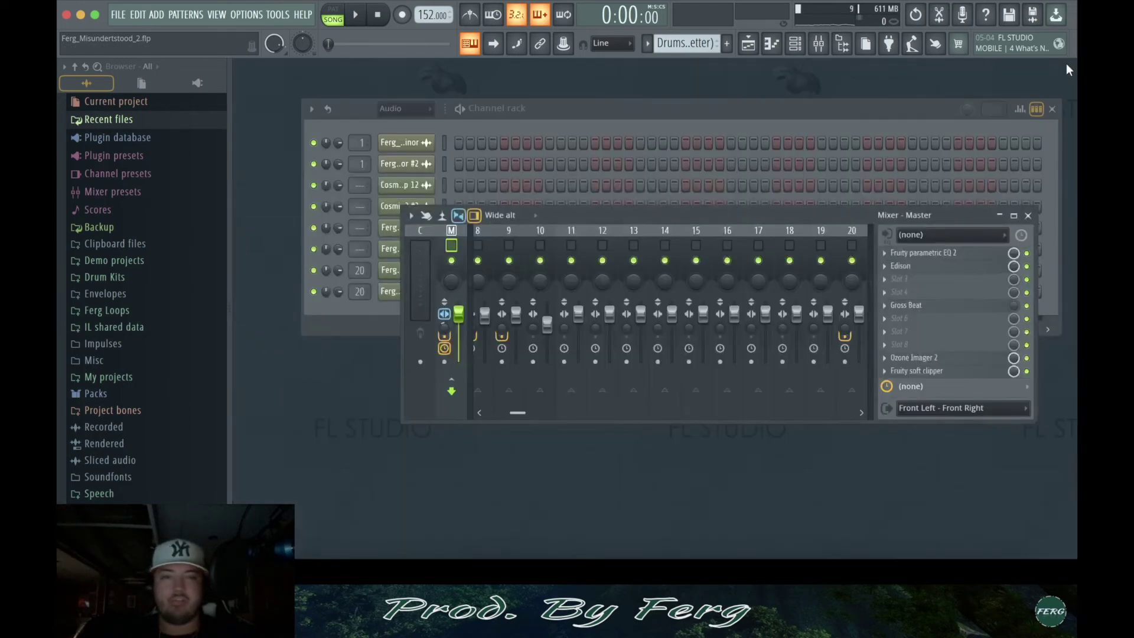
click(820, 108)
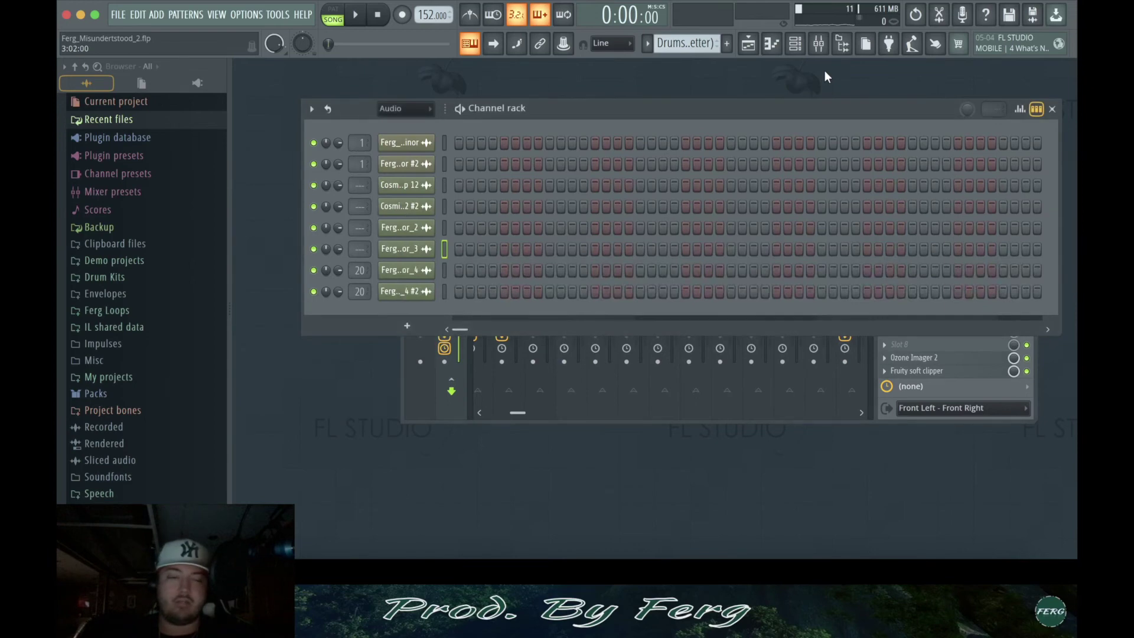
key(F5)
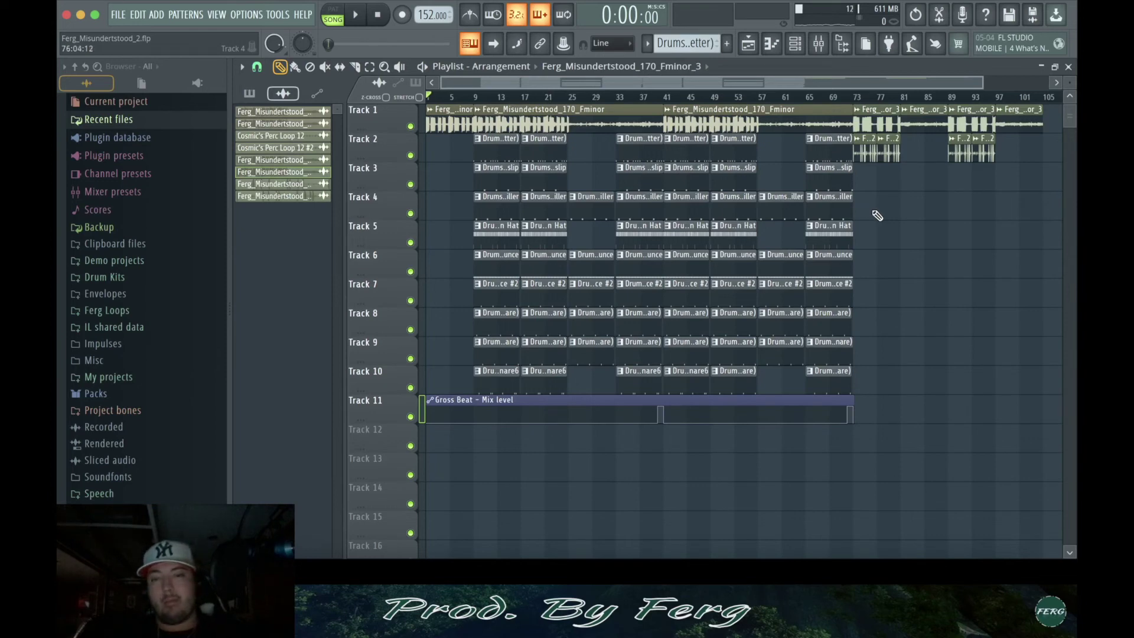
- Switch to the OBS window
click(884, 553)
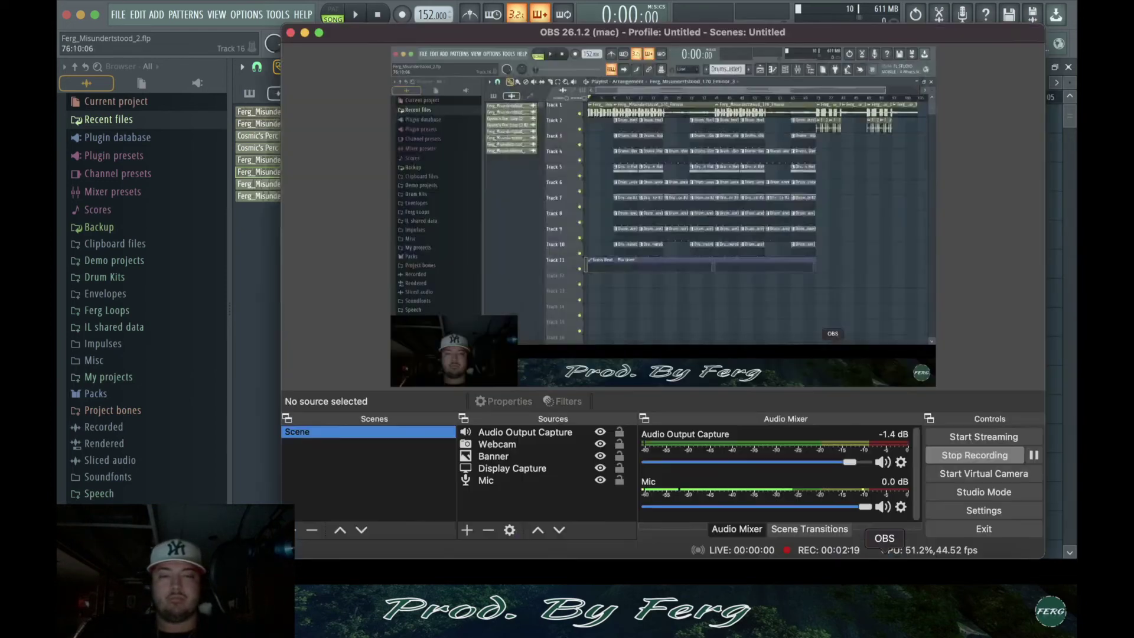